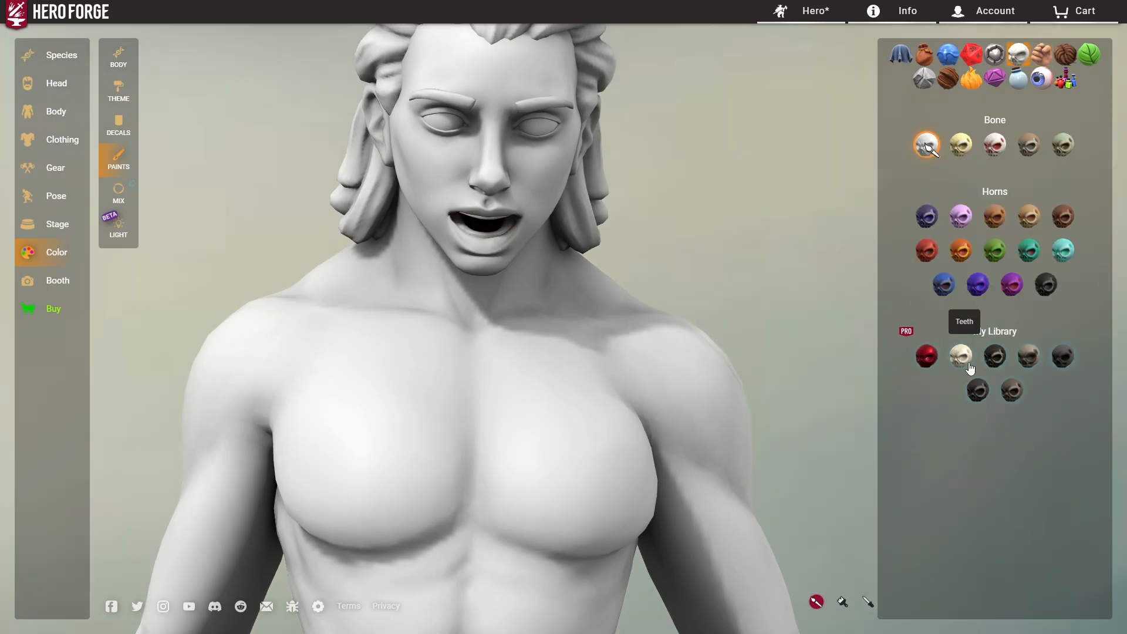
Close the figure's mouth in its facial pose and fine-tune the head's features
left_click(56, 196)
scroll(617, 272, "down", 8)
left_click(56, 83)
left_click_drag(1080, 595, 1064, 594)
left_click_drag(563, 235, 572, 408)
scroll(572, 408, "up", 3)
Paint the figure's body with a pale skin tone from My Library in the flesh paints
left_click(56, 252)
scroll(992, 319, "down", 8)
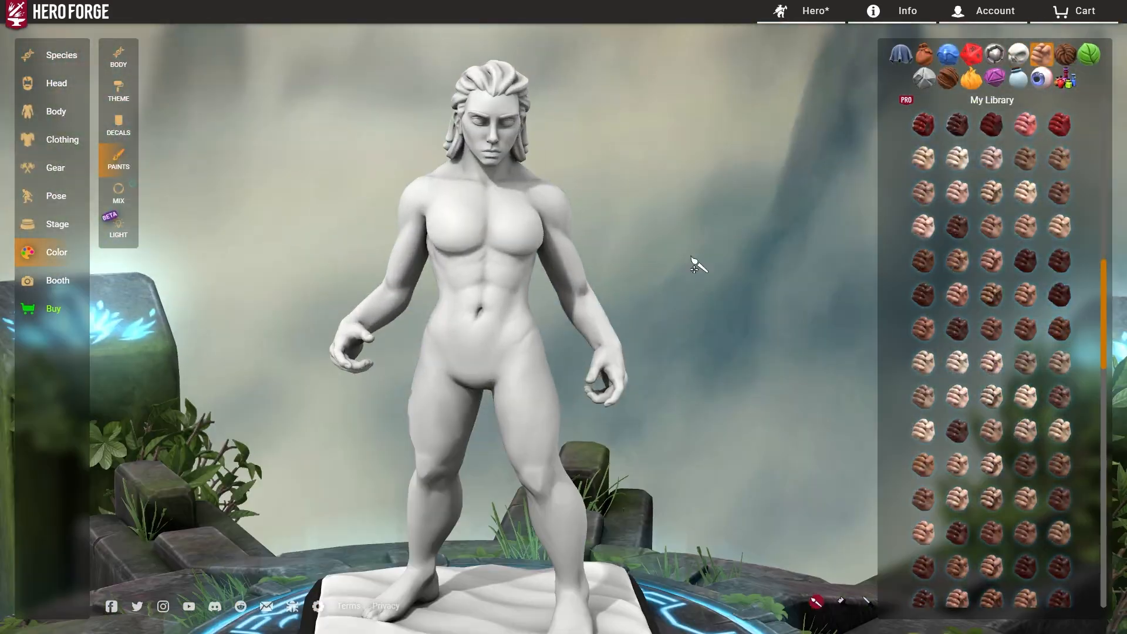
left_click(490, 94)
mouse_move(716, 276)
left_mouse_down()
mouse_move(564, 282)
mouse_move(717, 277)
left_mouse_up()
scroll(717, 276, "down", 2)
scroll(992, 329, "down", 2)
scroll(734, 334, "up", 1)
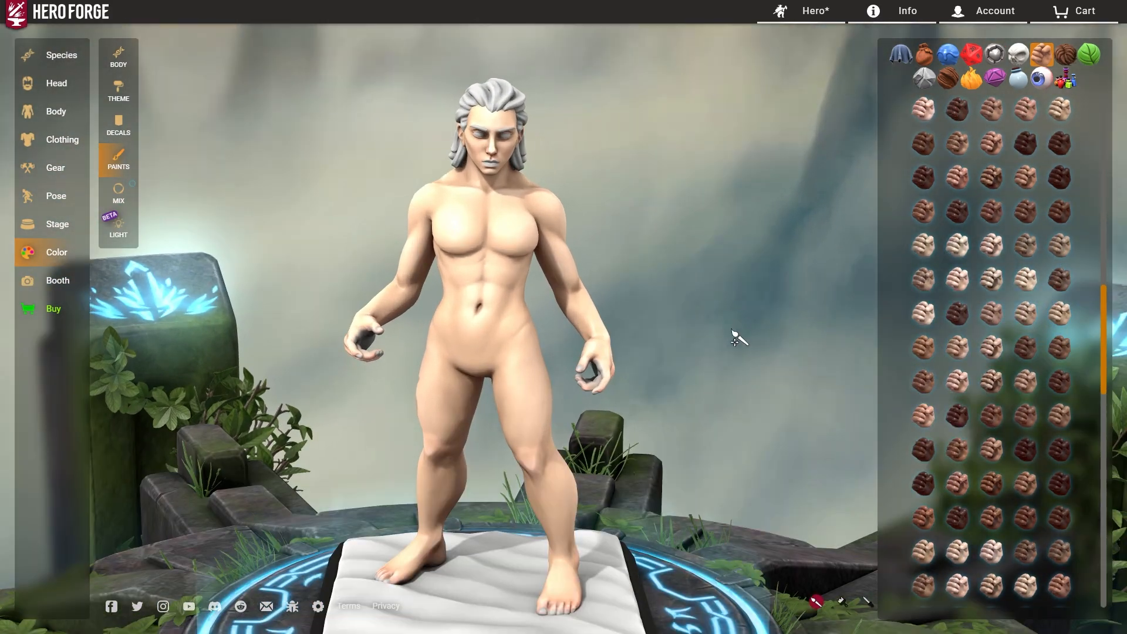
Compare the skin tones in My Library with the figure and the reference artwork
left_click_drag(539, 228, 546, 176)
left_click_drag(790, 300, 773, 254)
scroll(979, 375, "down", 2)
scroll(738, 292, "up", 2)
scroll(738, 292, "down", 1)
scroll(939, 426, "down", 1)
scroll(922, 435, "up", 4)
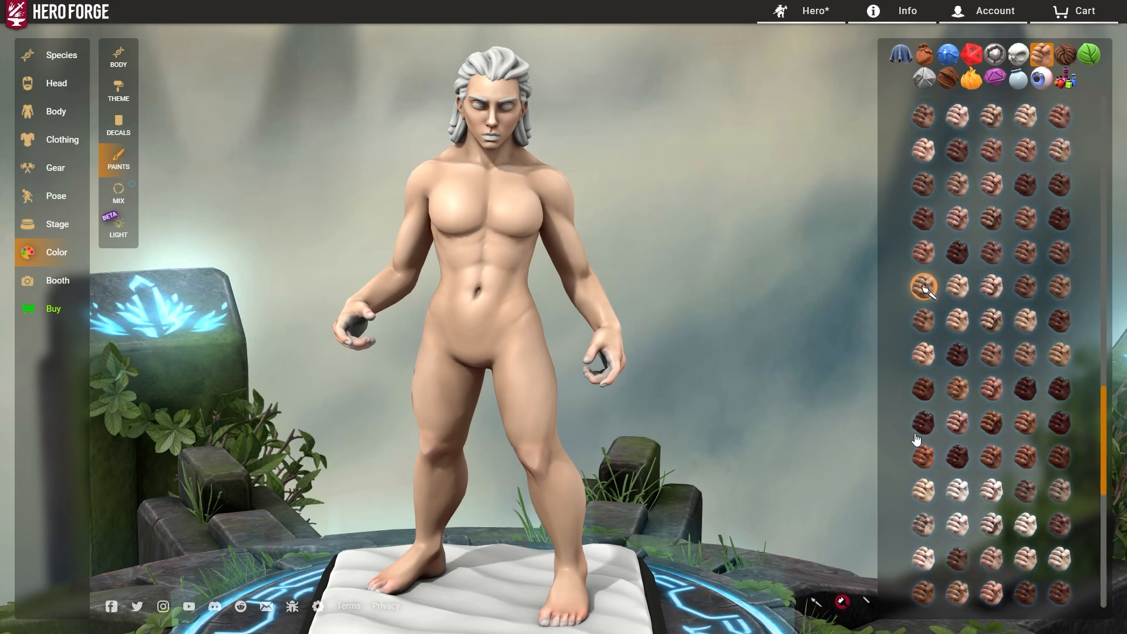
scroll(921, 297, "down", 4)
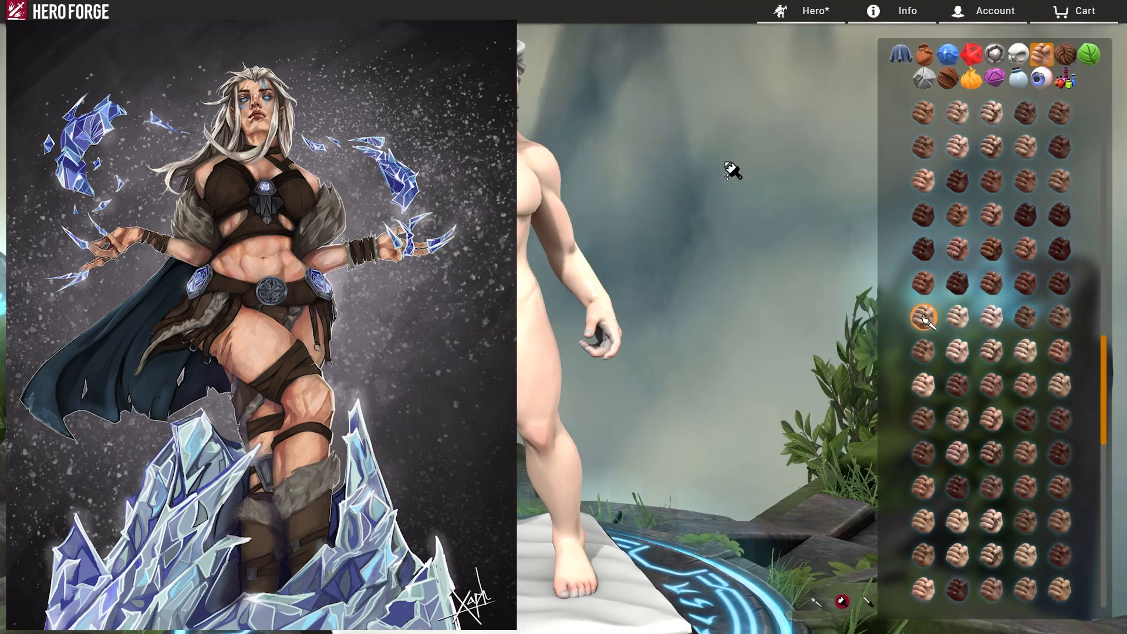
left_click_drag(733, 171, 558, 182)
scroll(932, 337, "up", 5)
scroll(933, 253, "up", 2)
scroll(933, 253, "up", 1)
Choose a different light skin tone from My Library and check it on the torso and legs
left_click(924, 278)
mouse_move(705, 249)
left_mouse_down()
mouse_move(705, 213)
mouse_move(705, 247)
left_mouse_up()
left_click(816, 601)
scroll(717, 345, "up", 2)
scroll(674, 241, "down", 2)
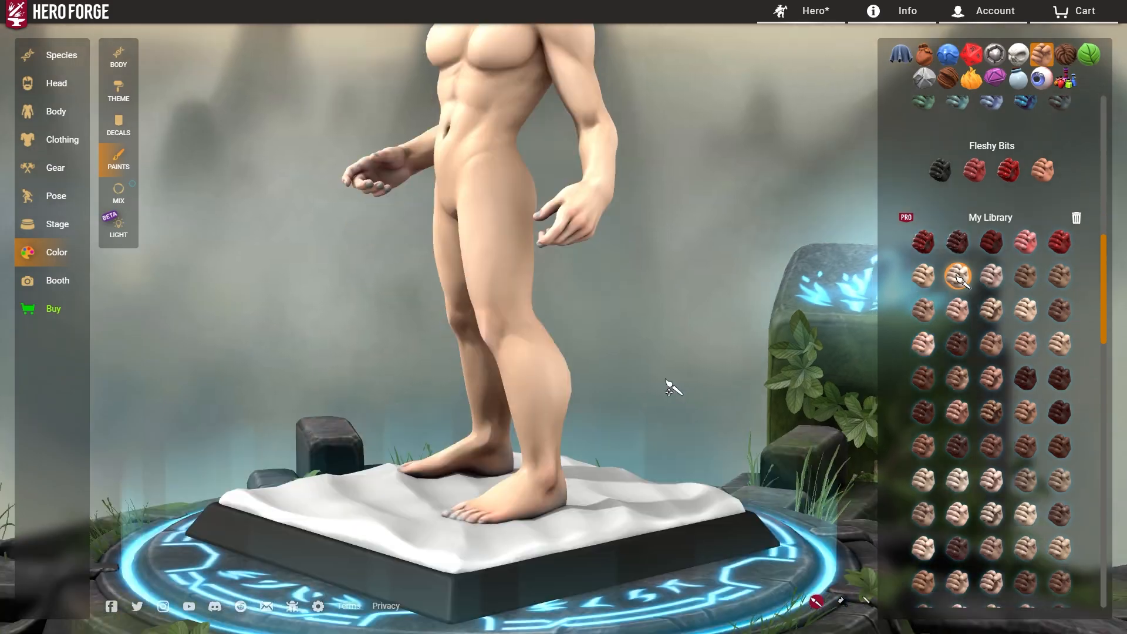
left_click_drag(674, 386, 658, 326)
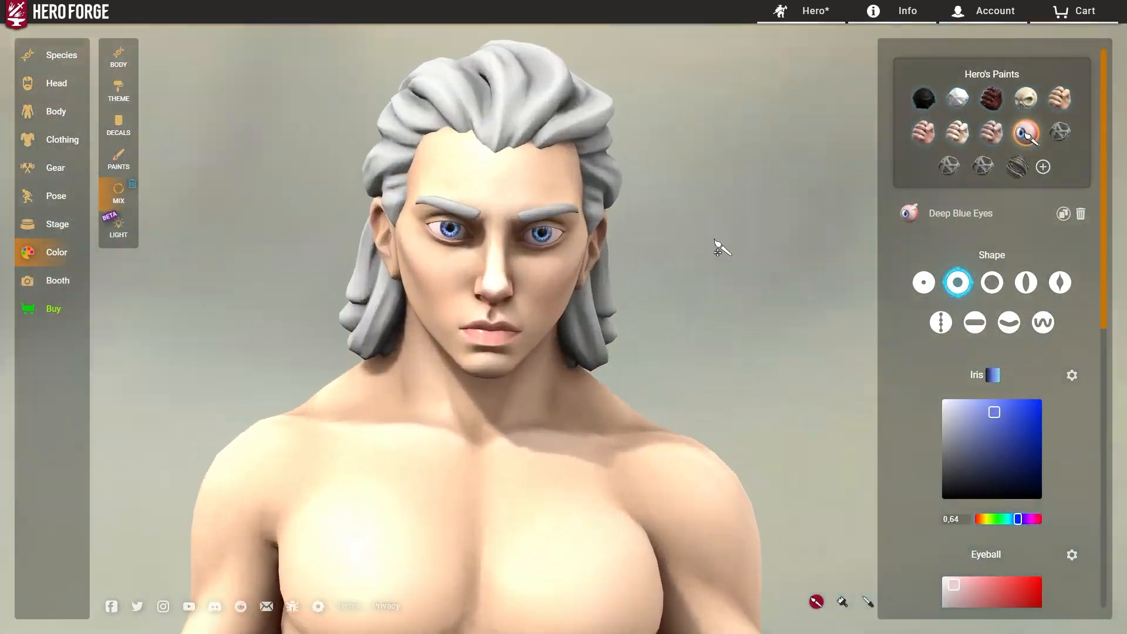
Examine the colour settings of the Deep Blue Eyes paint
scroll(935, 369, "down", 4)
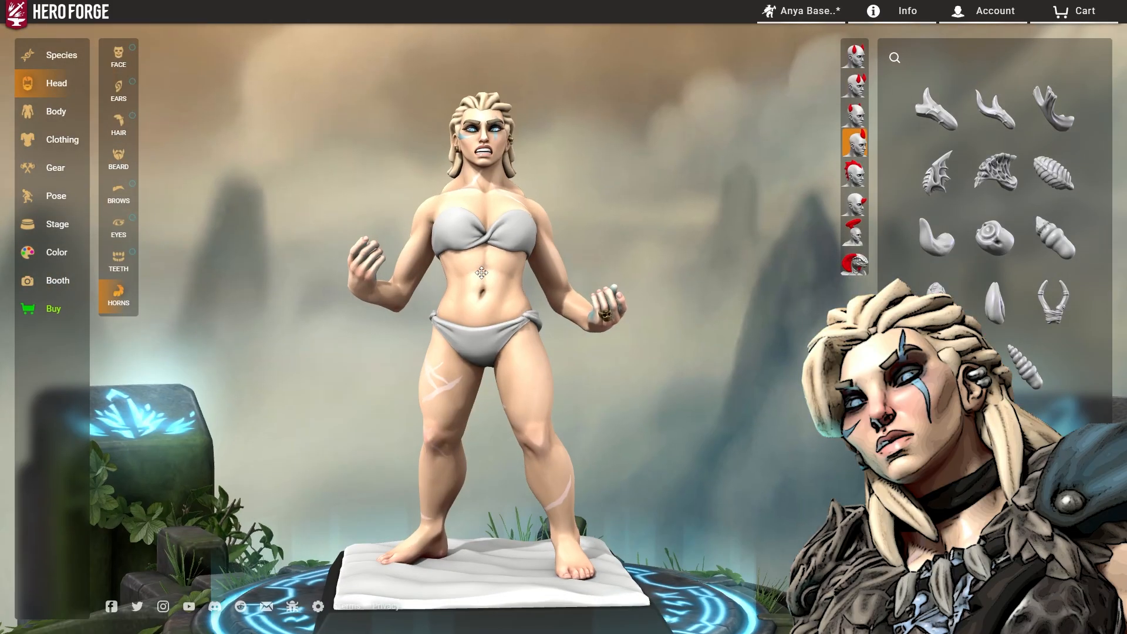
Add large horns at the front of the character's head to serve as extra hair locks
left_click_drag(482, 273, 572, 247)
scroll(572, 246, "up", 10)
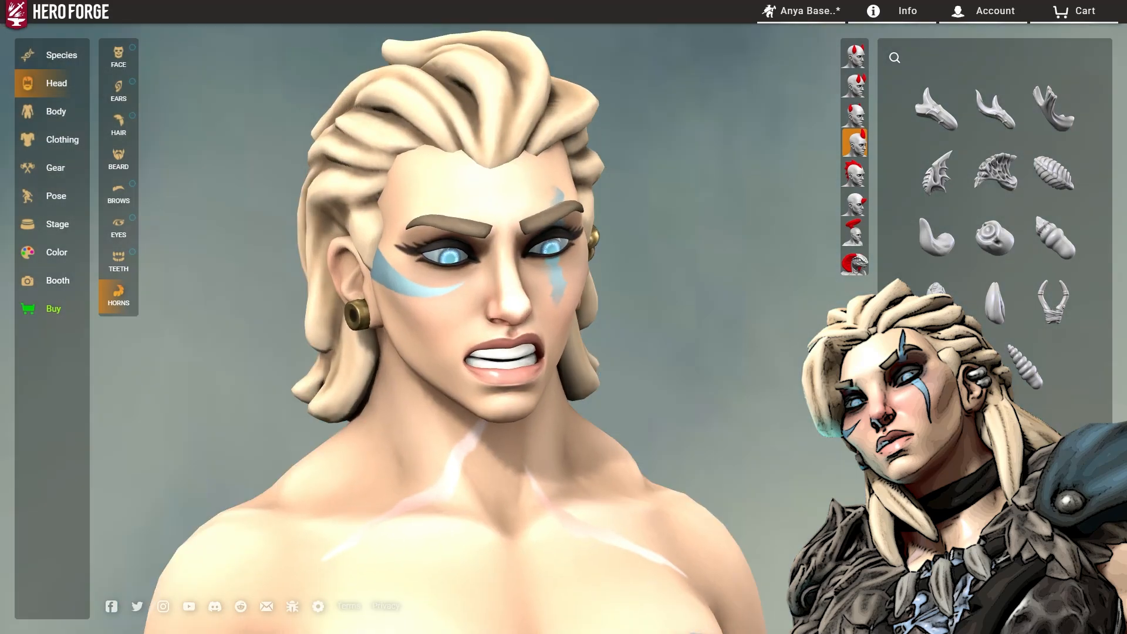
left_click(863, 94)
scroll(998, 352, "down", 10)
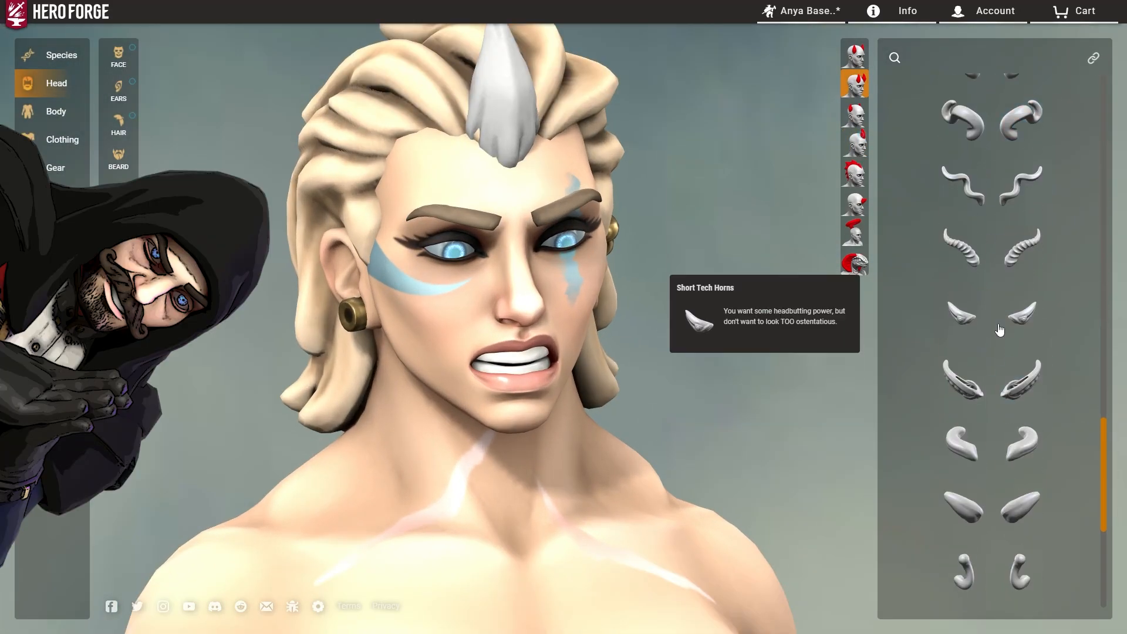
left_click(963, 326)
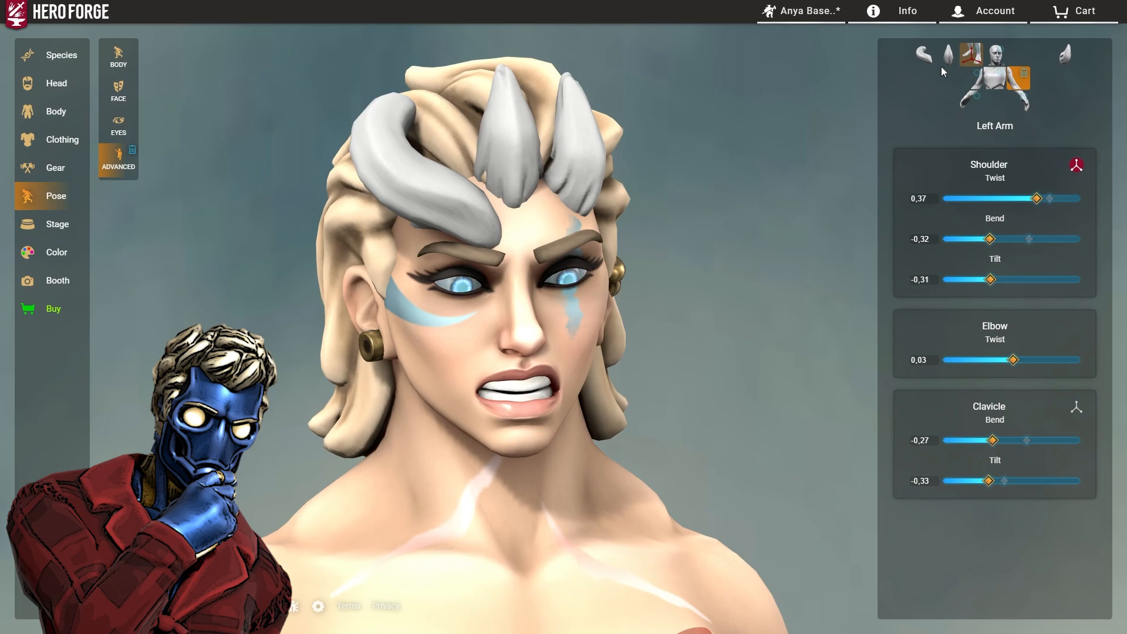
Rotate the front right horn into a swept hair lock with tilt 0.08 and more twist and bend, and fine-tune the neighbouring horns
left_click(925, 55)
left_click_drag(1012, 293, 1017, 293)
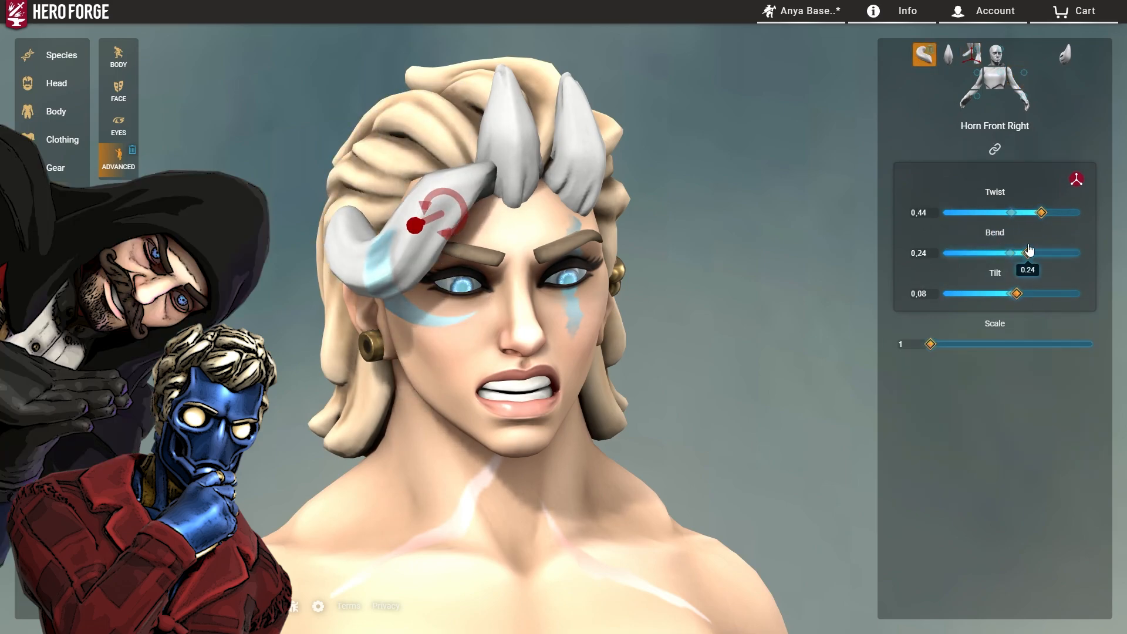
left_click_drag(1042, 213, 1048, 212)
left_click_drag(1031, 253, 1038, 253)
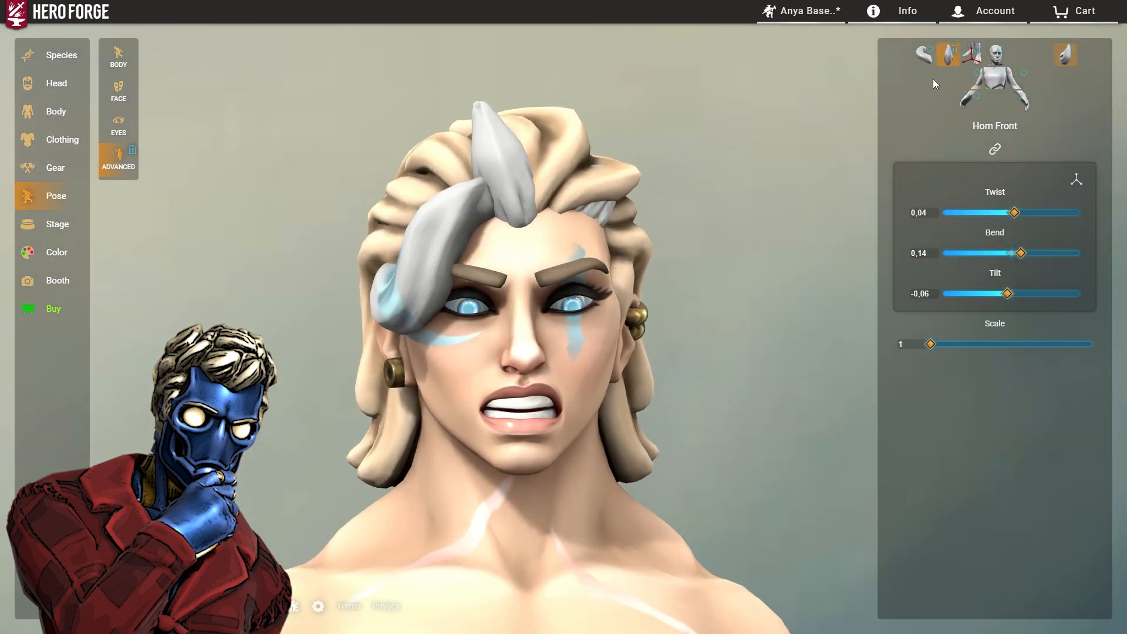
left_click_drag(1010, 241, 1001, 241)
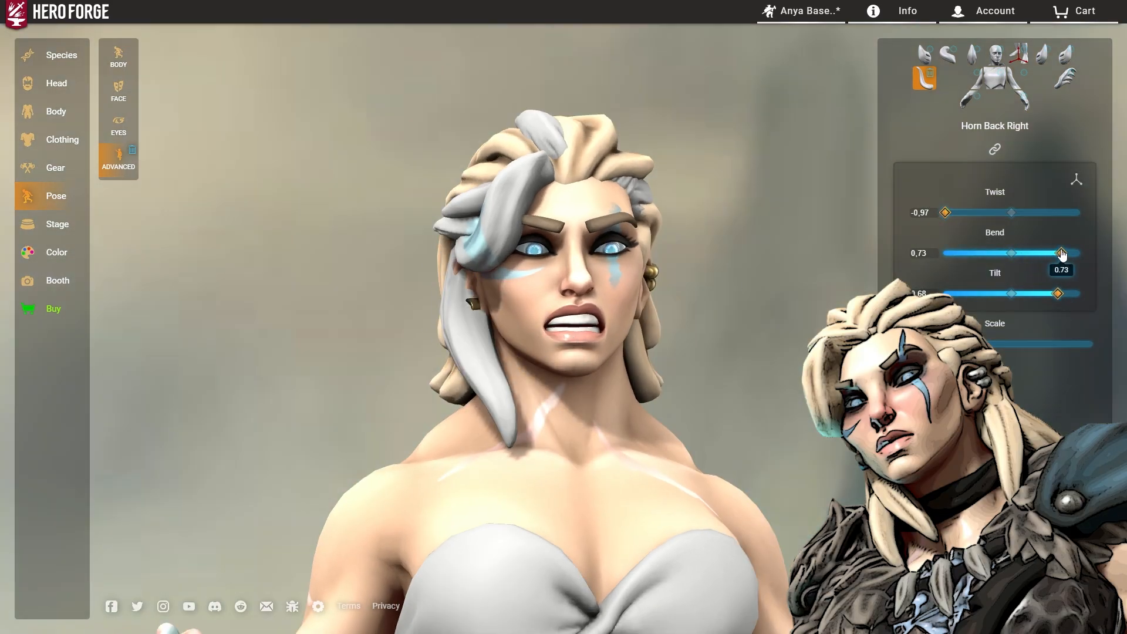
Rotate the back right horn to bend 0.82 and tilt 0.6 so it hangs beside the face like a hair lock
left_click_drag(1051, 303, 1045, 296)
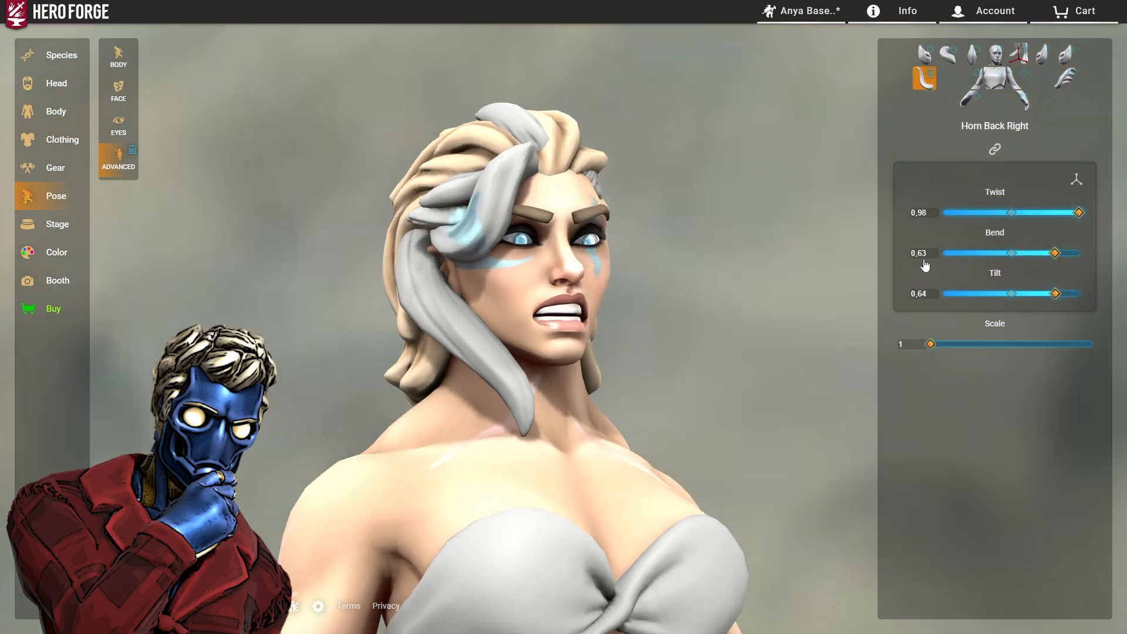
left_click_drag(1055, 253, 1049, 257)
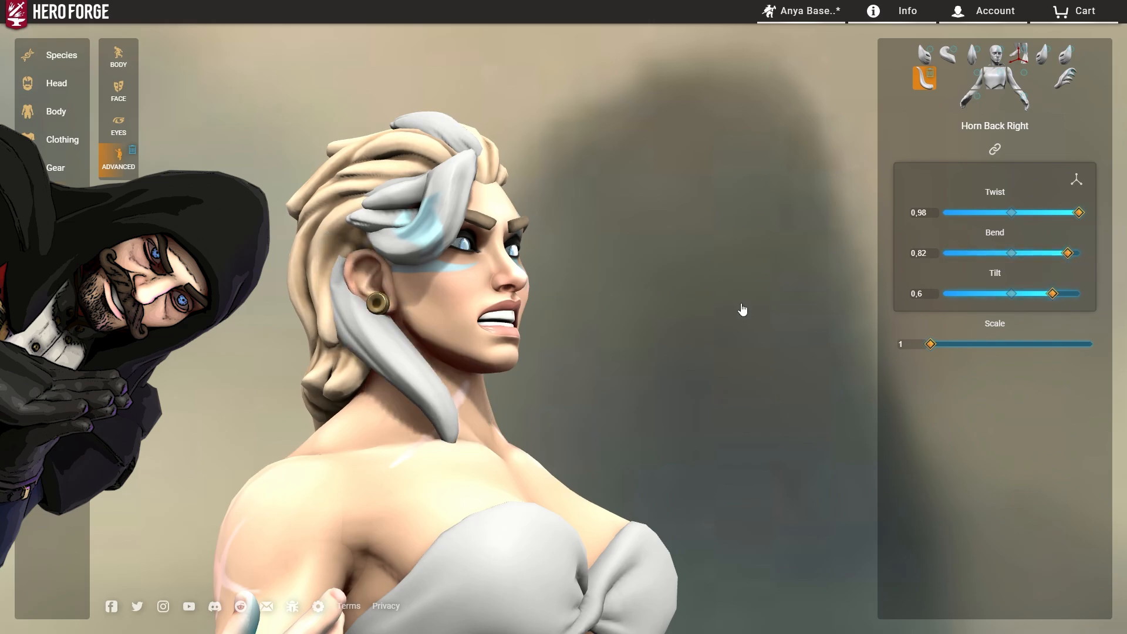
left_click_drag(743, 309, 790, 313)
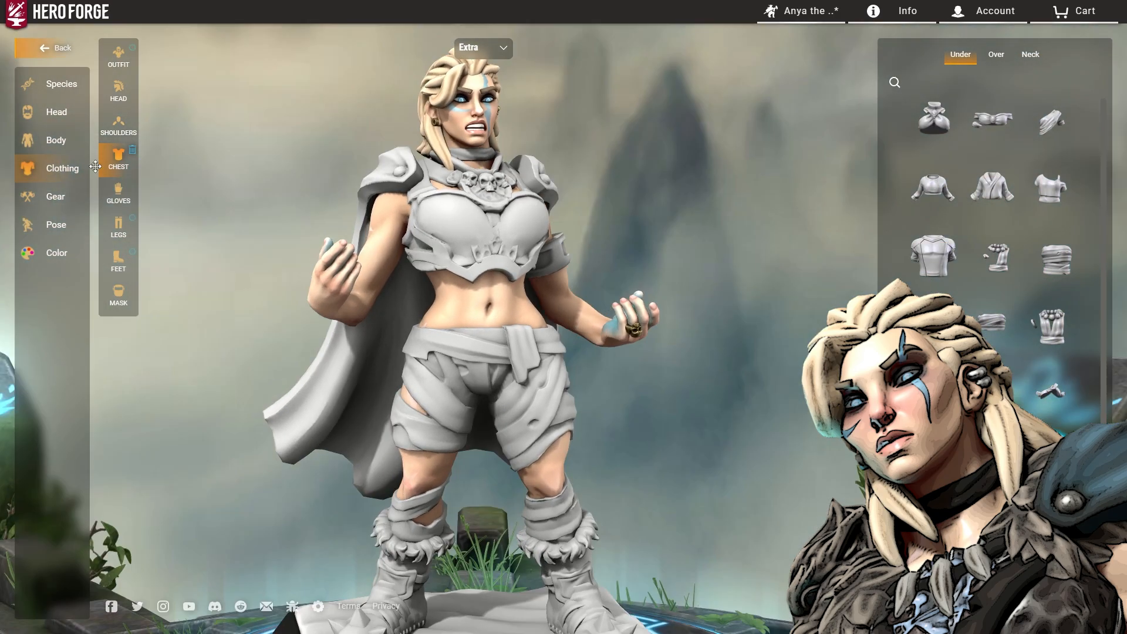
Browse the under-layer chest garments and examine the main and extra figures' outfit
scroll(657, 212, "down", 3)
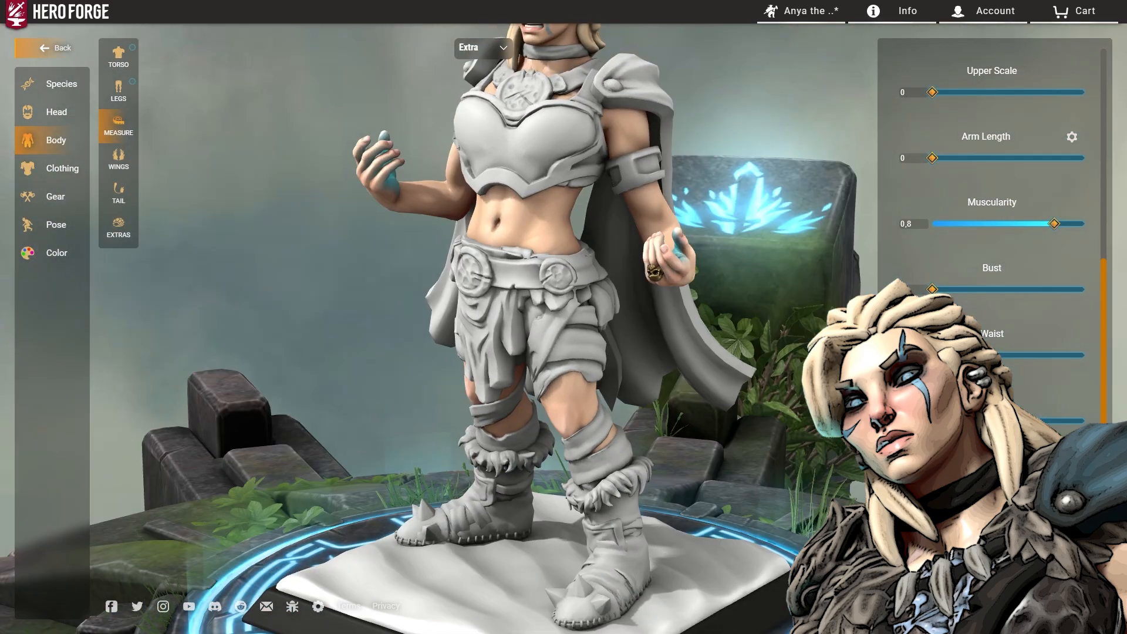
left_click_drag(446, 346, 551, 319)
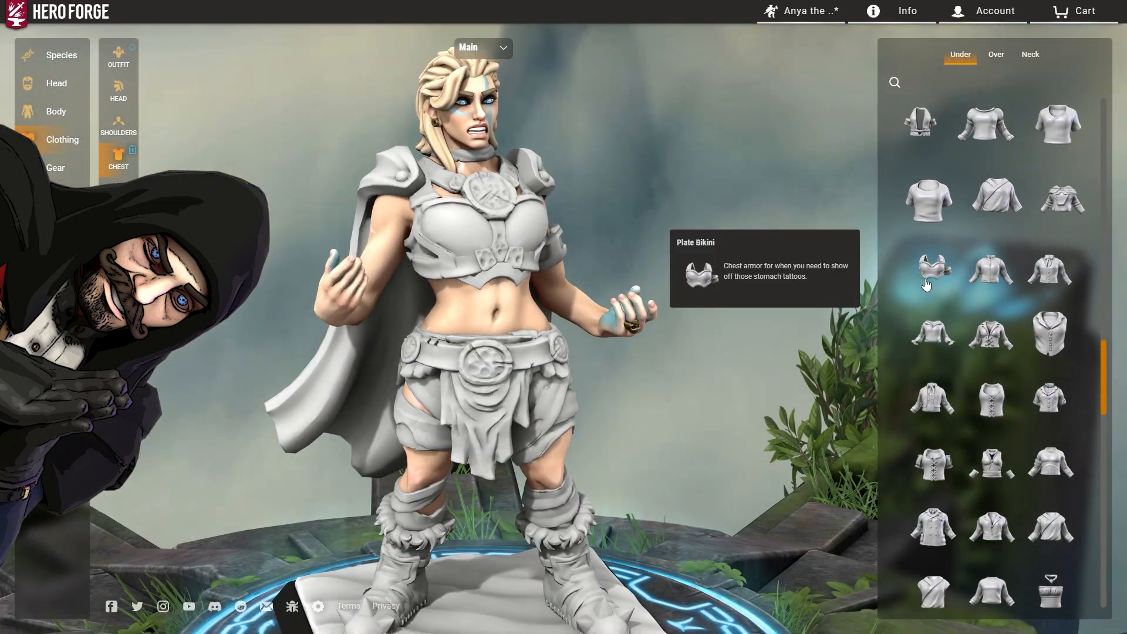
scroll(1042, 398, "down", 10)
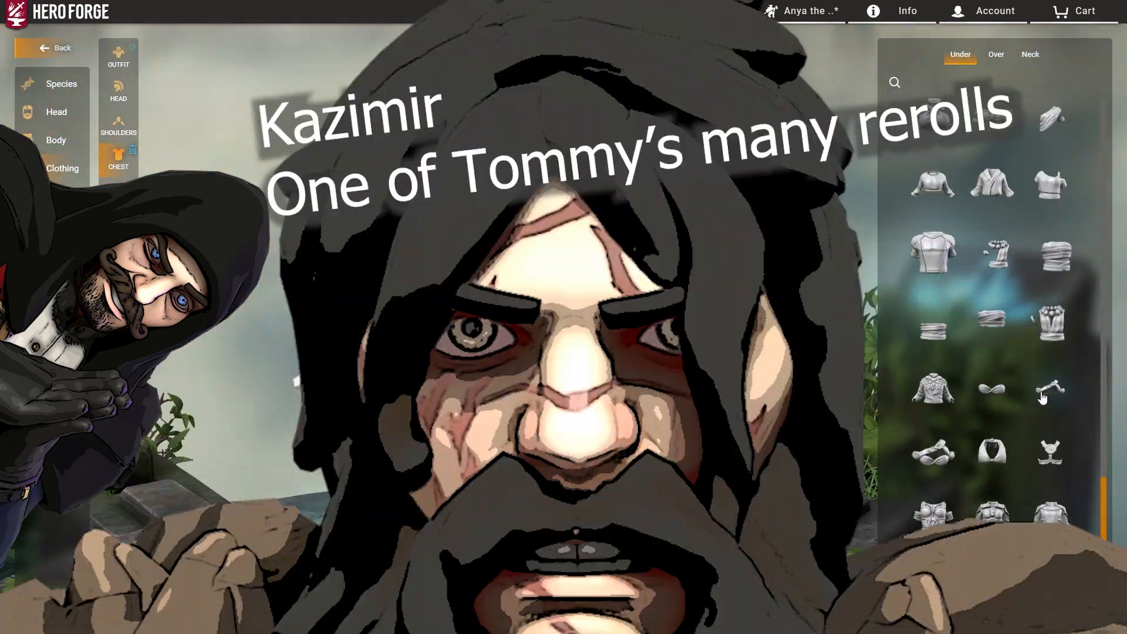
scroll(984, 452, "down", 5)
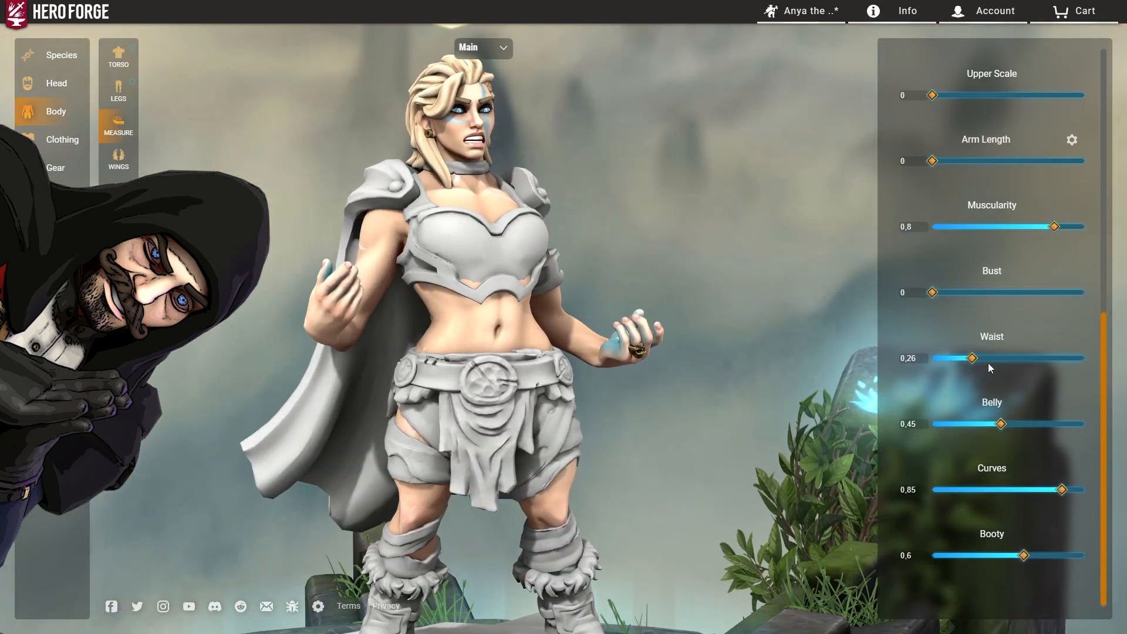
Lower the main figure's Belly measurement and fine-tune the extra figure's Muscularity
left_click_drag(1001, 424, 968, 424)
left_click(482, 47)
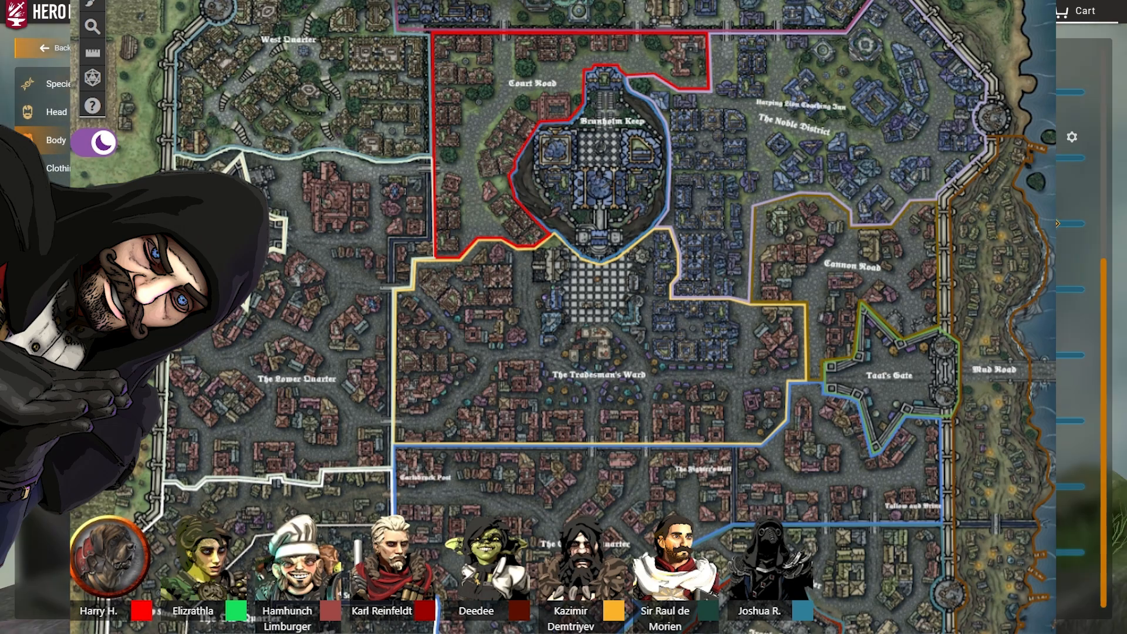
mouse_move(1054, 226)
left_mouse_down()
mouse_move(1085, 227)
mouse_move(1055, 227)
left_mouse_up()
Try the Folded Leather Bodice as the main figure's under-layer chest garment
scroll(570, 282, "down", 3)
left_click_drag(569, 282, 513, 288)
scroll(514, 288, "up", 4)
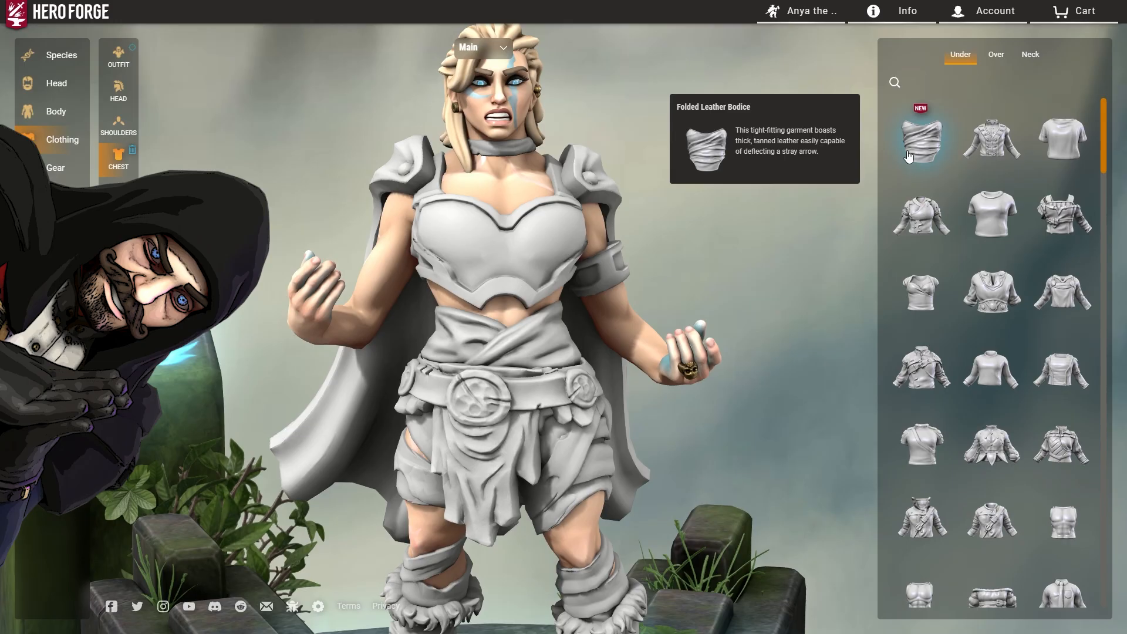
left_click(921, 139)
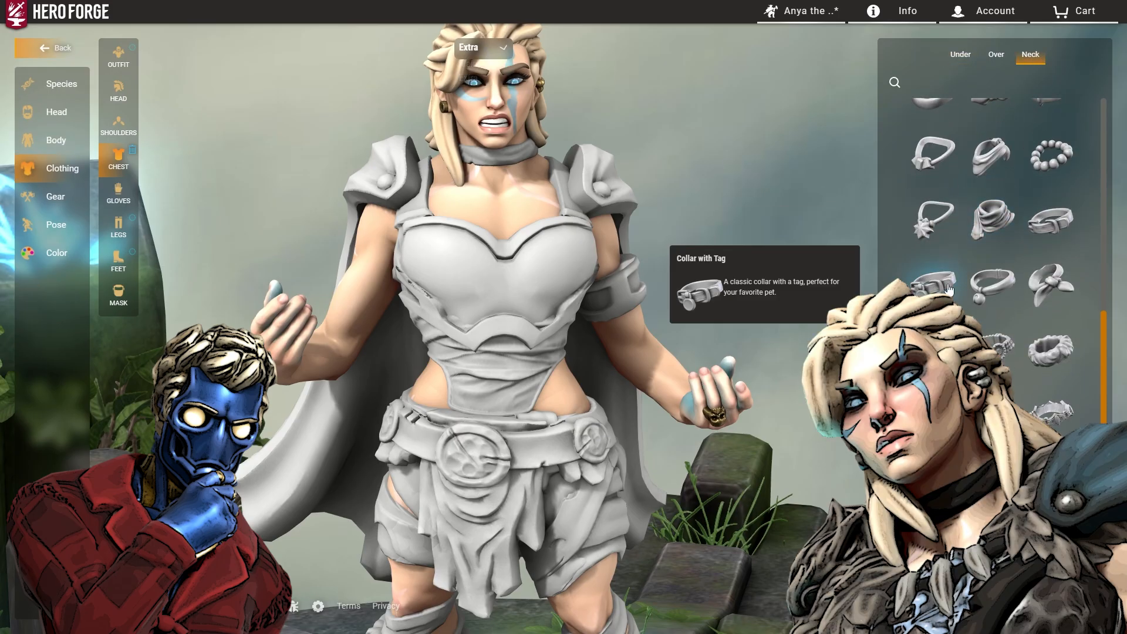
Give the extra figure a skull necklace and look through the main figure's neckwear
left_click(1051, 331)
left_click(118, 137)
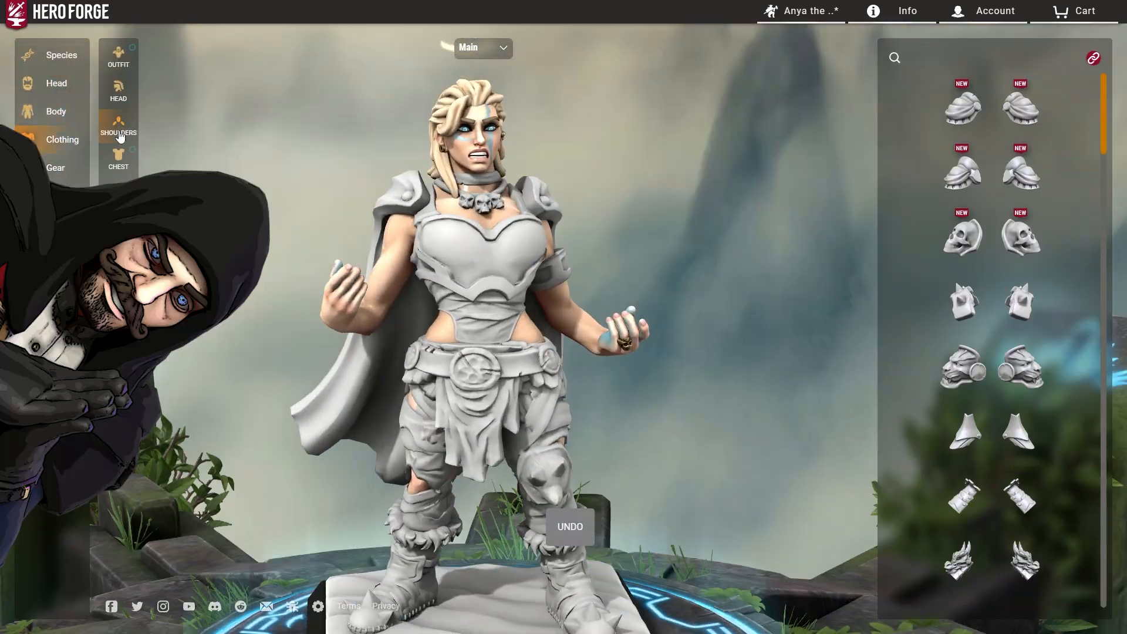
left_click(118, 158)
left_click(1029, 61)
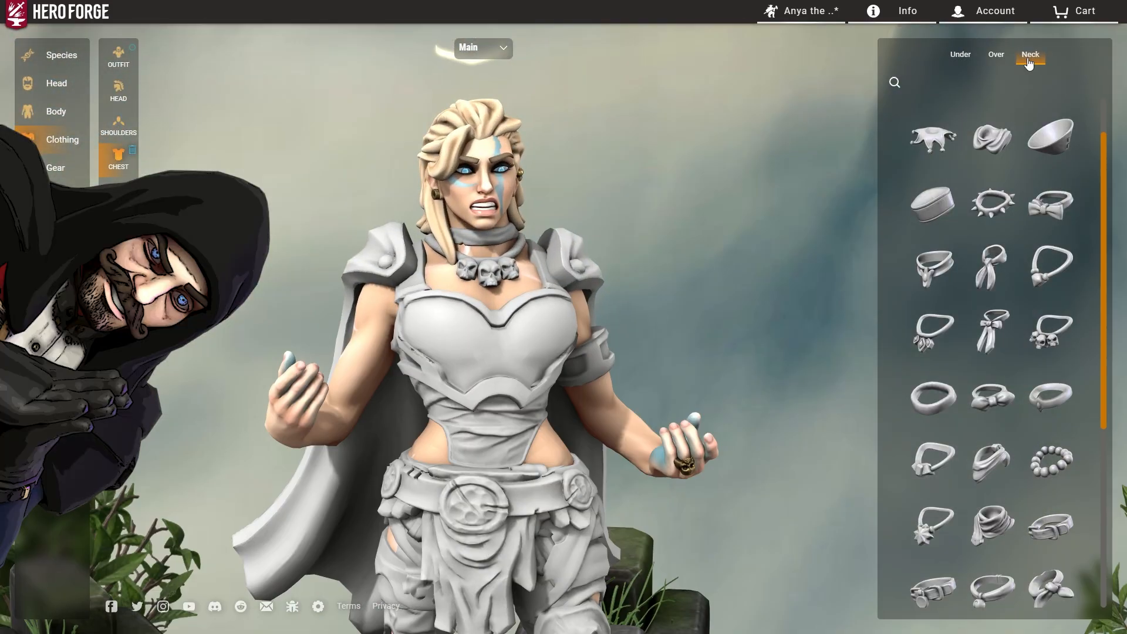
left_click_drag(1107, 498, 1106, 454)
Equip the main figure with the fur collar and diagonal strap piece as its over-layer chest garment
left_click(992, 287)
scroll(664, 226, "down", 3)
left_click_drag(664, 227, 671, 244)
left_click(928, 212)
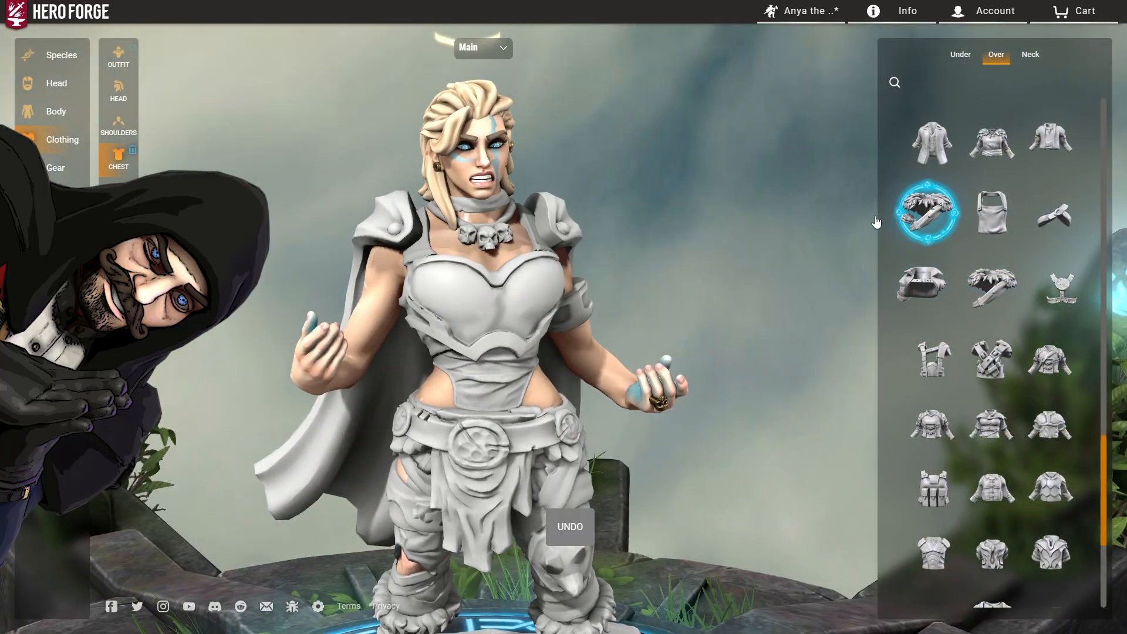
scroll(599, 210, "up", 2)
left_click_drag(600, 210, 603, 350)
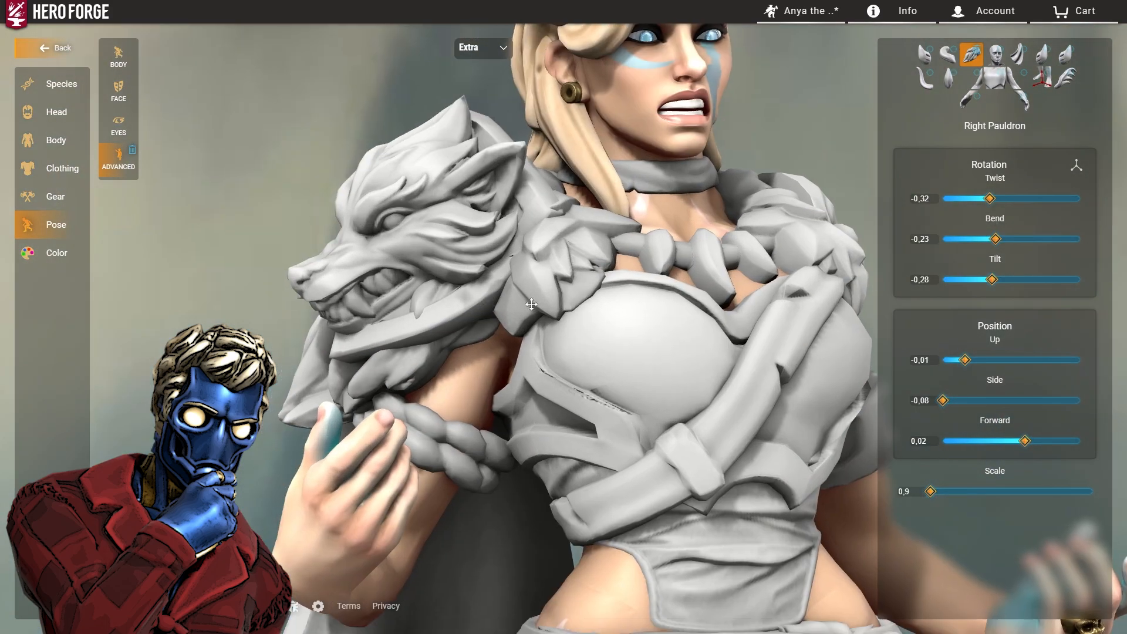
Adjust the bend of the extra figure's wolf-head right pauldron to seat it over the upper arm
left_click_drag(992, 239, 978, 247)
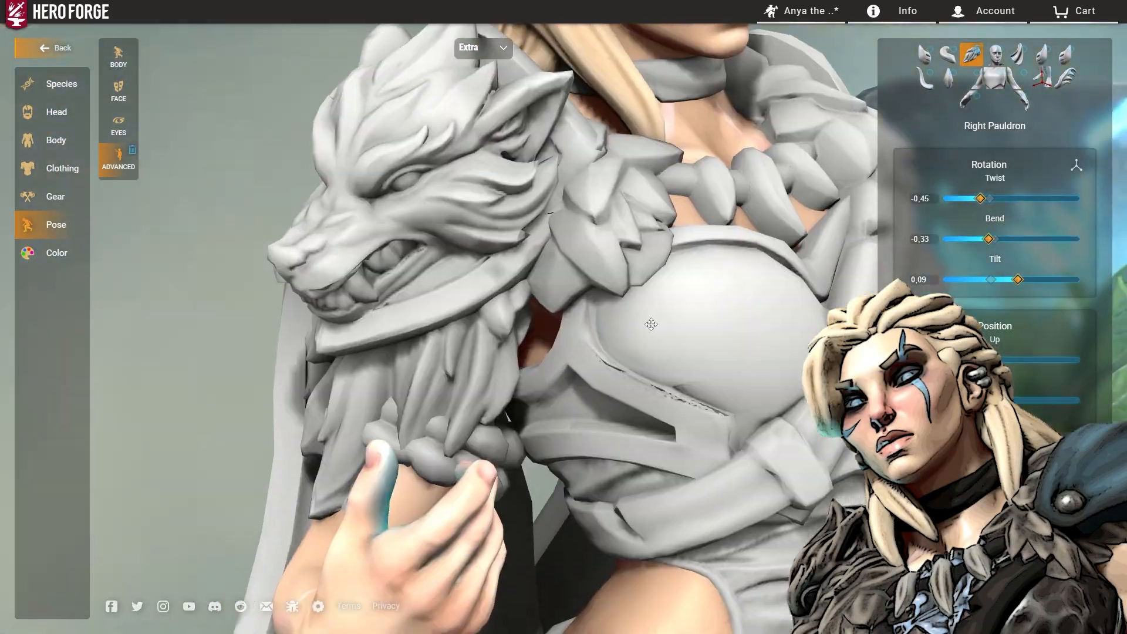
left_click_drag(995, 240, 1006, 251)
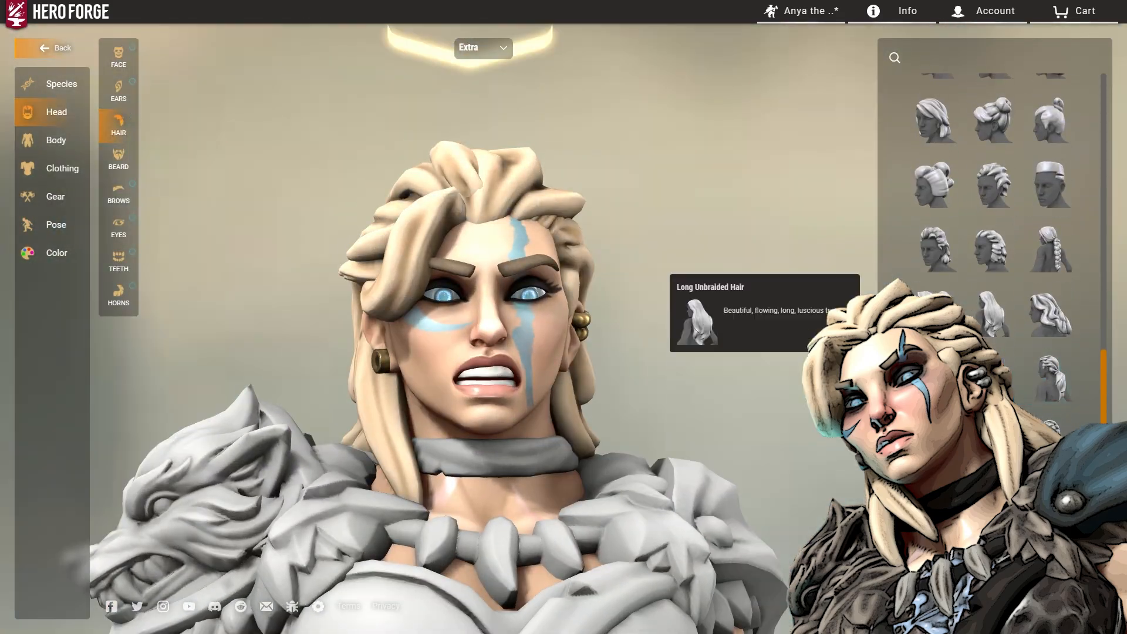
Compare long hairstyles and give the extra figure a high ponytail
scroll(579, 245, "down", 5)
left_click_drag(658, 253, 579, 244)
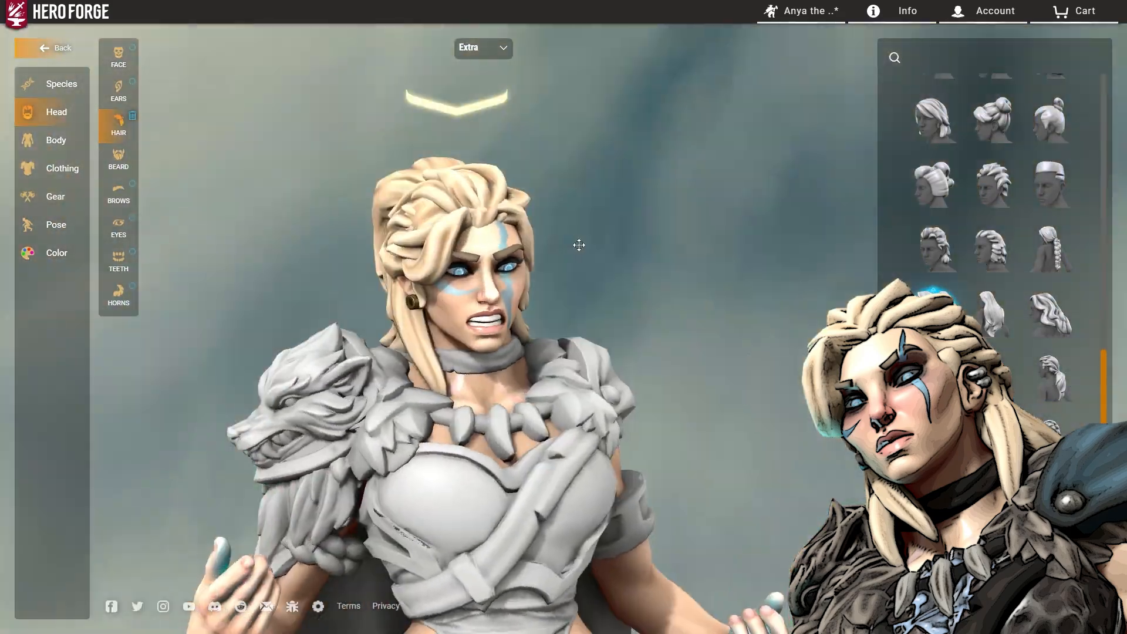
scroll(579, 244, "down", 4)
left_click_drag(646, 223, 763, 235)
scroll(462, 199, "up", 5)
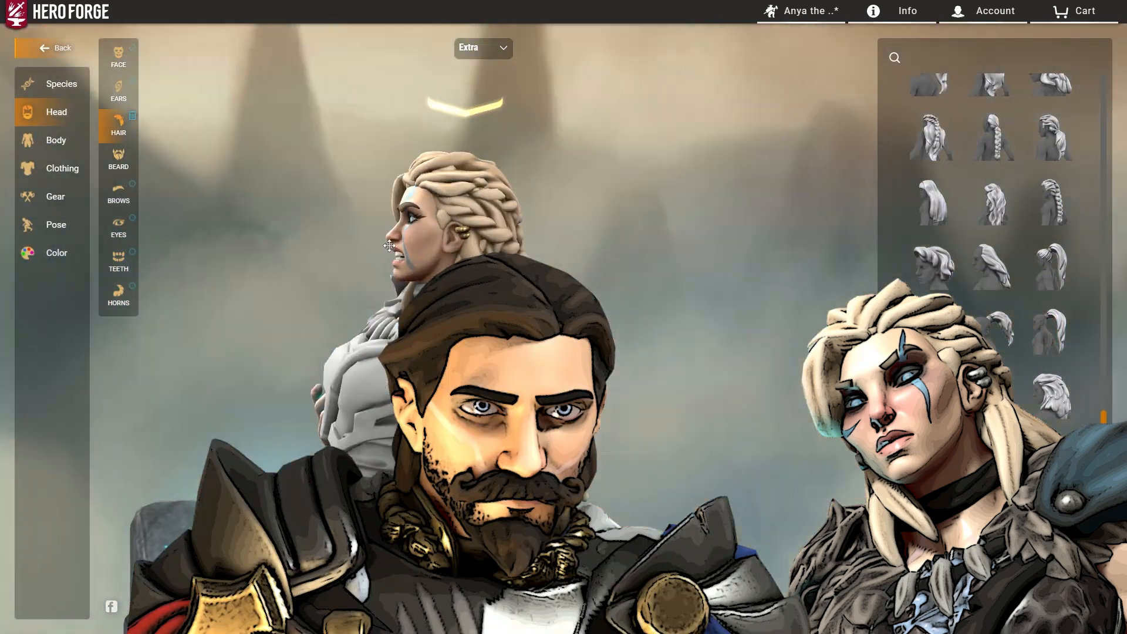
left_click_drag(389, 245, 528, 246)
left_click(1050, 330)
scroll(972, 312, "up", 5)
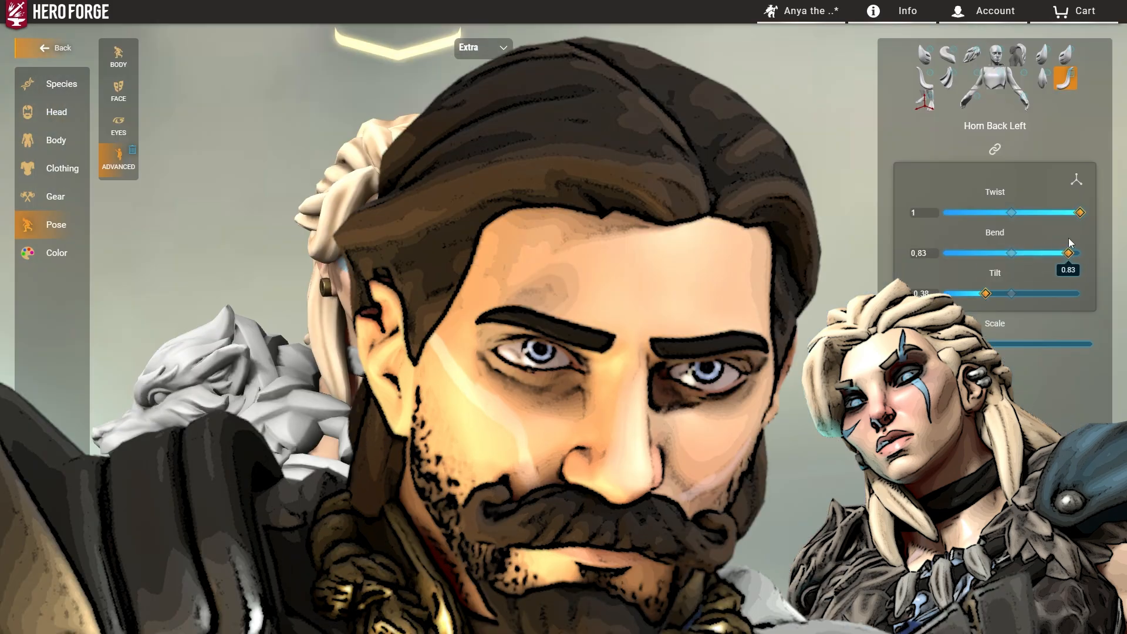
Adjust the tilt of the extra figure's back left horn
left_click_drag(967, 294, 977, 296)
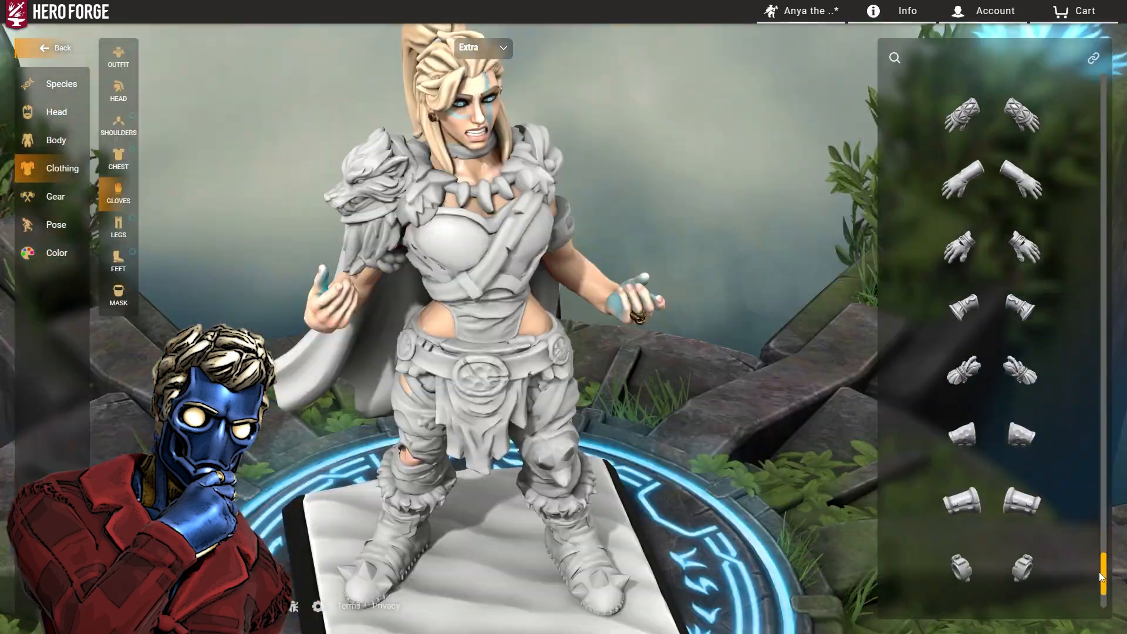
Equip the extra figure with bracers on both forearms and pick another glove for the right hand
left_click_drag(1102, 577, 1102, 585)
left_click(963, 356)
left_click(1022, 357)
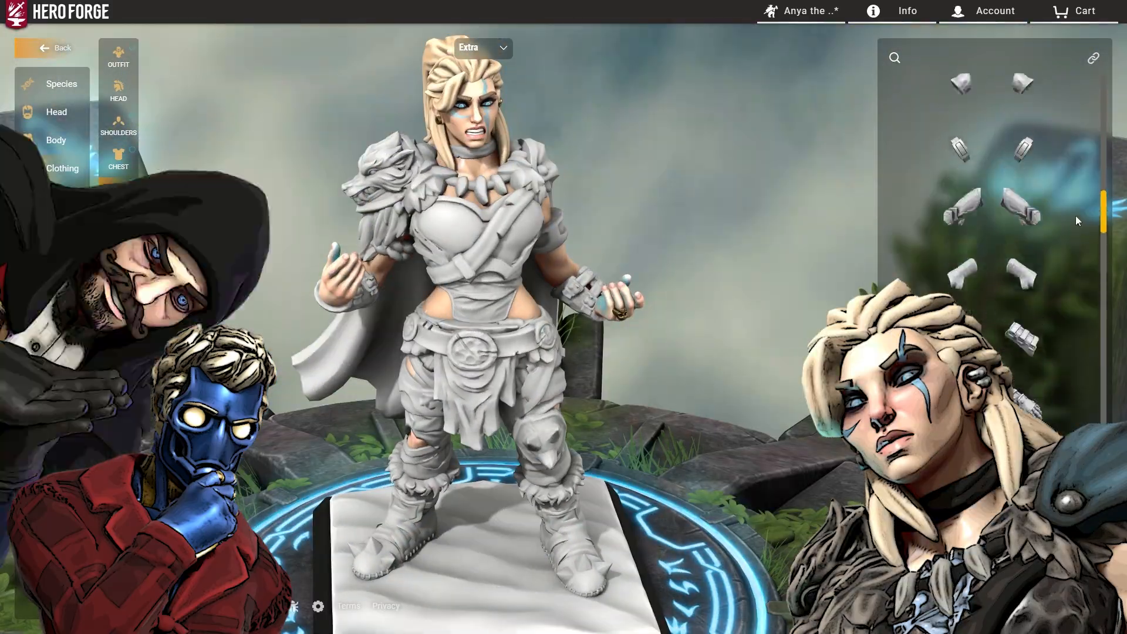
left_click(963, 389)
mouse_move(664, 229)
left_mouse_down()
mouse_move(746, 191)
mouse_move(705, 226)
mouse_move(699, 190)
mouse_move(752, 270)
mouse_move(746, 226)
left_mouse_up()
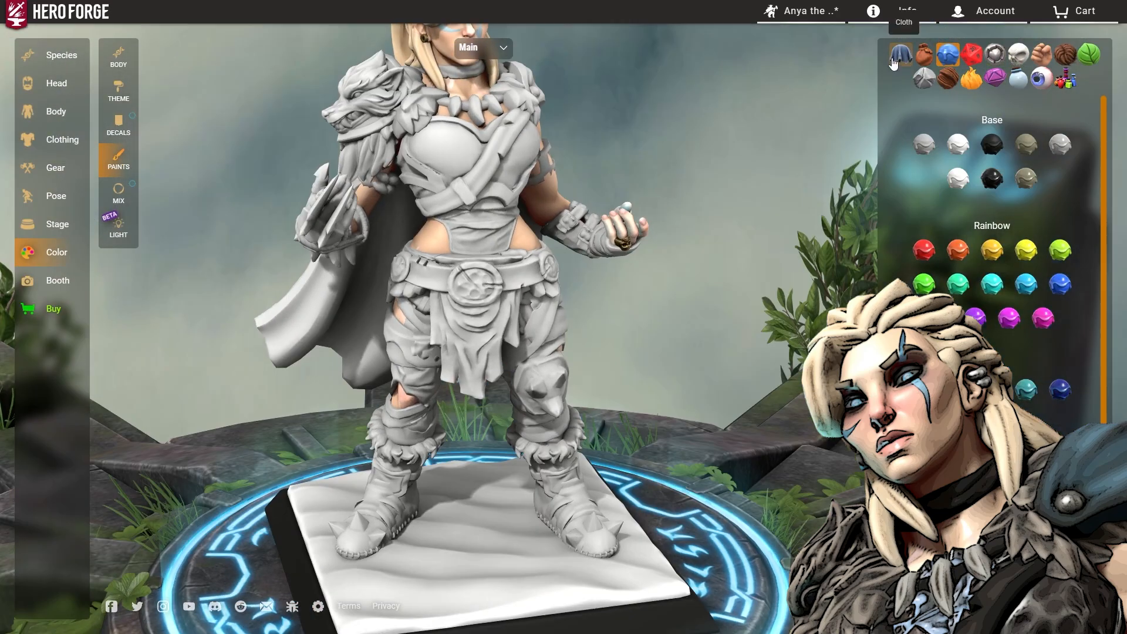
Paint the main figure's leg wraps and boots with a dark brown cloth paint from the library
left_click(895, 58)
left_click_drag(1104, 199, 1104, 507)
mouse_move(716, 463)
left_mouse_down()
mouse_move(705, 398)
mouse_move(719, 470)
mouse_move(726, 360)
mouse_move(642, 335)
mouse_move(739, 376)
mouse_move(781, 358)
mouse_move(702, 360)
left_mouse_up()
left_click(958, 243)
left_click(565, 376)
left_click(566, 494)
left_click(645, 453)
mouse_move(604, 486)
left_mouse_down()
mouse_move(714, 310)
mouse_move(719, 411)
mouse_move(586, 343)
mouse_move(664, 411)
left_mouse_up()
left_click(671, 428)
left_click(587, 441)
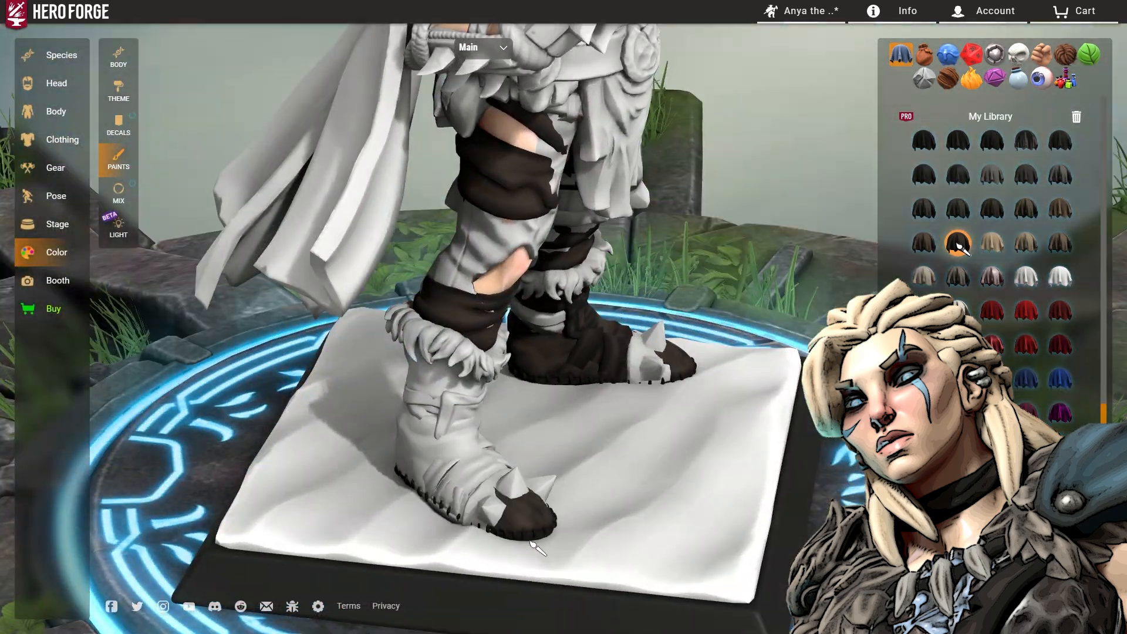
mouse_move(458, 523)
left_mouse_down()
mouse_move(705, 383)
mouse_move(649, 398)
mouse_move(892, 413)
mouse_move(710, 432)
left_mouse_up()
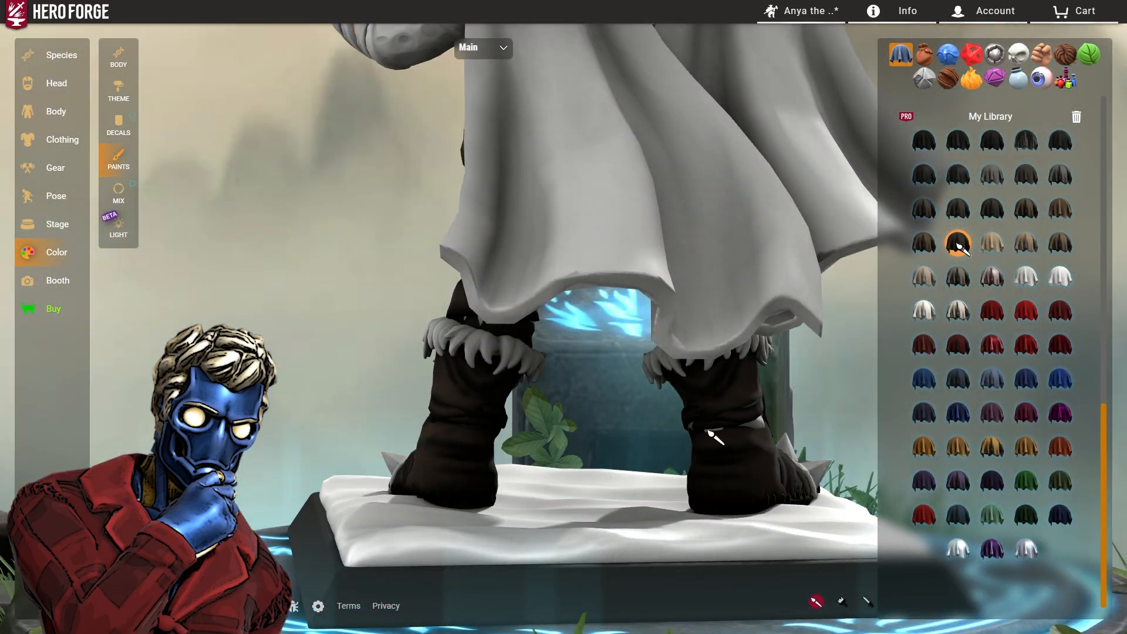
Paint the spiked toe caps of both boots with a dark metal paint
scroll(692, 360, "down", 5)
mouse_move(780, 387)
left_mouse_down()
mouse_move(692, 360)
mouse_move(645, 446)
mouse_move(690, 370)
mouse_move(734, 383)
mouse_move(652, 346)
mouse_move(587, 294)
mouse_move(631, 281)
left_mouse_up()
scroll(692, 360, "up", 4)
left_click(995, 54)
left_click(1060, 482)
left_click(596, 476)
left_click(320, 451)
Choose a dark fur paint from the library and paint the fur trim on both boots
left_click(900, 54)
left_click(1066, 54)
left_click_drag(775, 252, 767, 293)
scroll(767, 293, "up", 3)
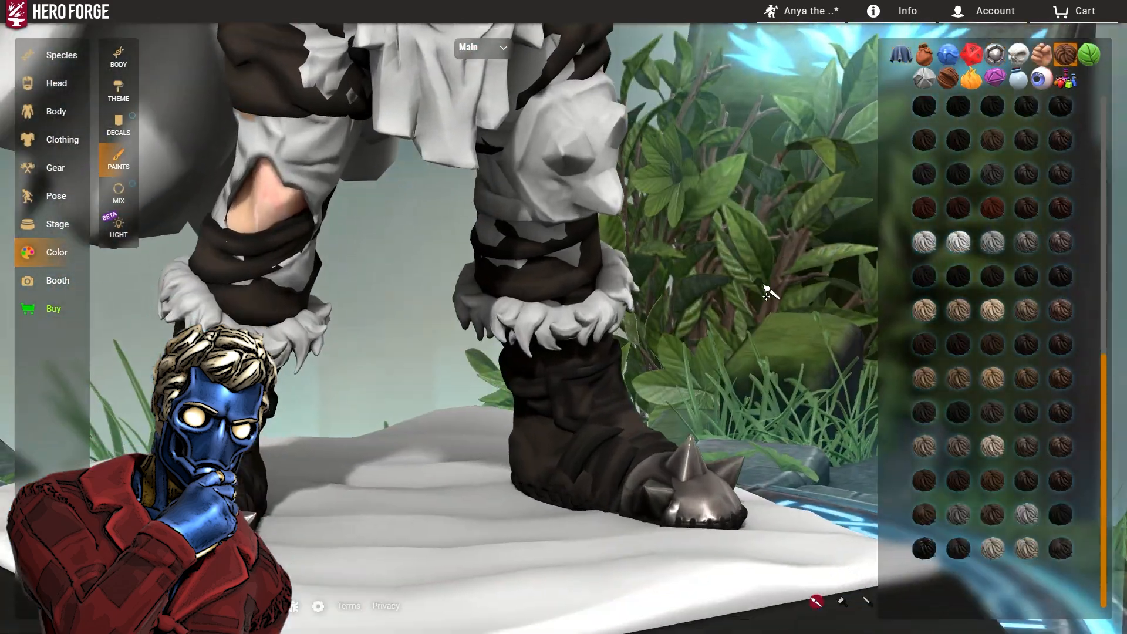
left_click(294, 338)
left_click_drag(622, 320, 687, 292)
Adjust the colour tones of the Grey Fur paint used on the boot trim and shoulder pelt
left_click(119, 192)
scroll(726, 316, "down", 3)
mouse_move(781, 294)
left_mouse_down()
mouse_move(726, 315)
mouse_move(659, 244)
mouse_move(685, 259)
left_mouse_up()
scroll(728, 287, "down", 5)
scroll(684, 259, "up", 2)
left_click(1064, 316)
left_click(1033, 387)
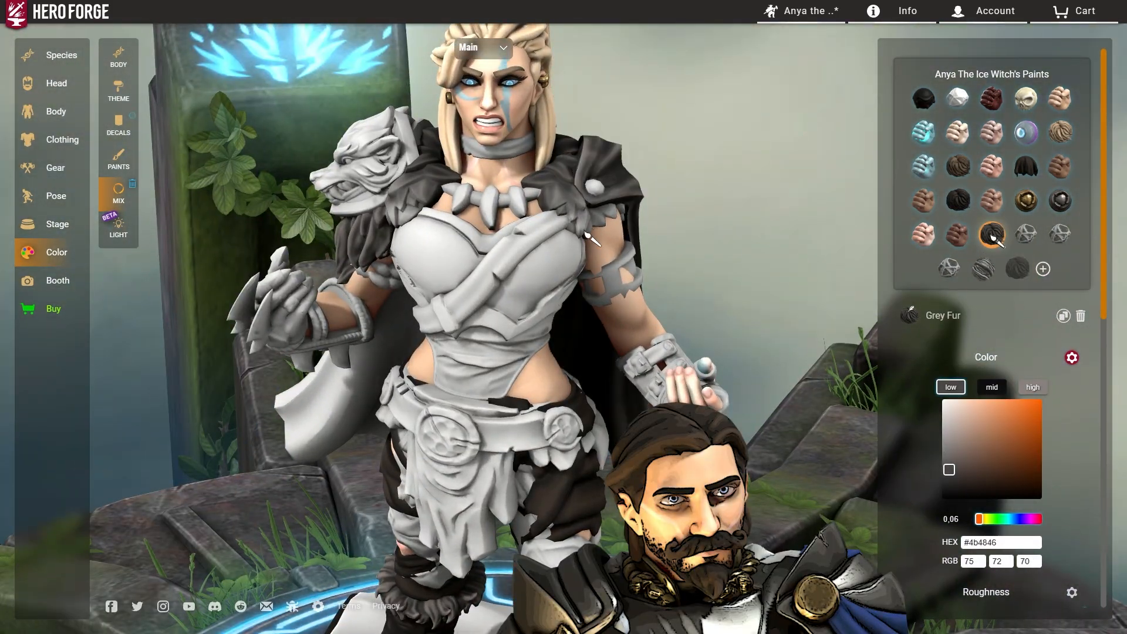
Switch to the extra figure and paint its cape half with Dirty Blue Cloth
scroll(587, 235, "down", 4)
left_click_drag(613, 88, 790, 191)
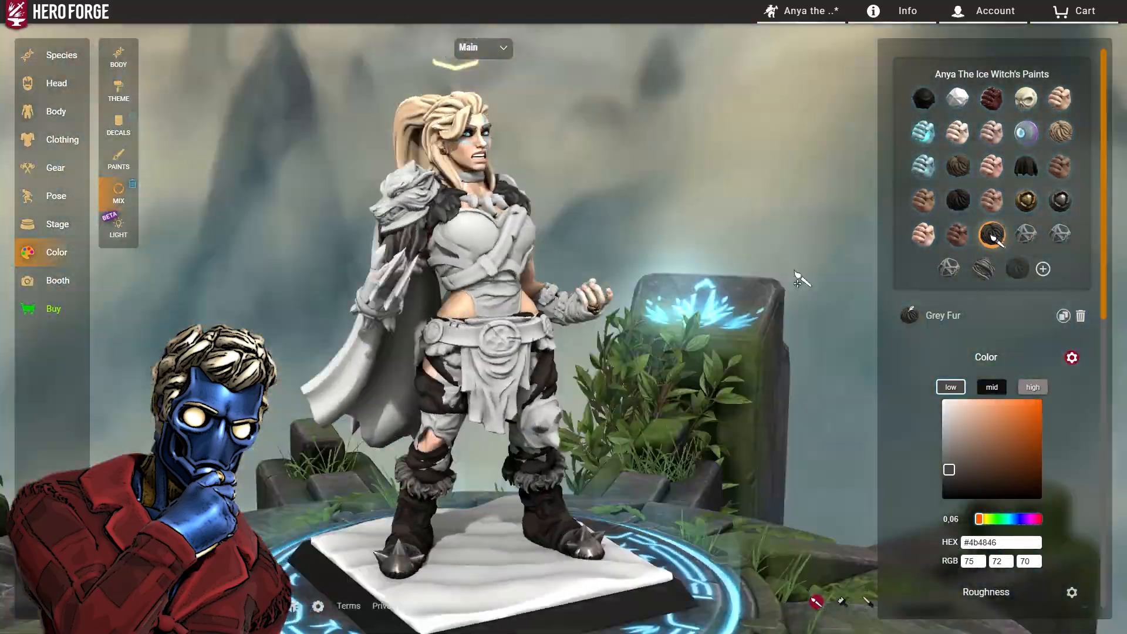
left_click_drag(796, 275, 663, 258)
left_click(118, 159)
left_click_drag(675, 200, 746, 236)
left_click_drag(513, 193, 141, 211)
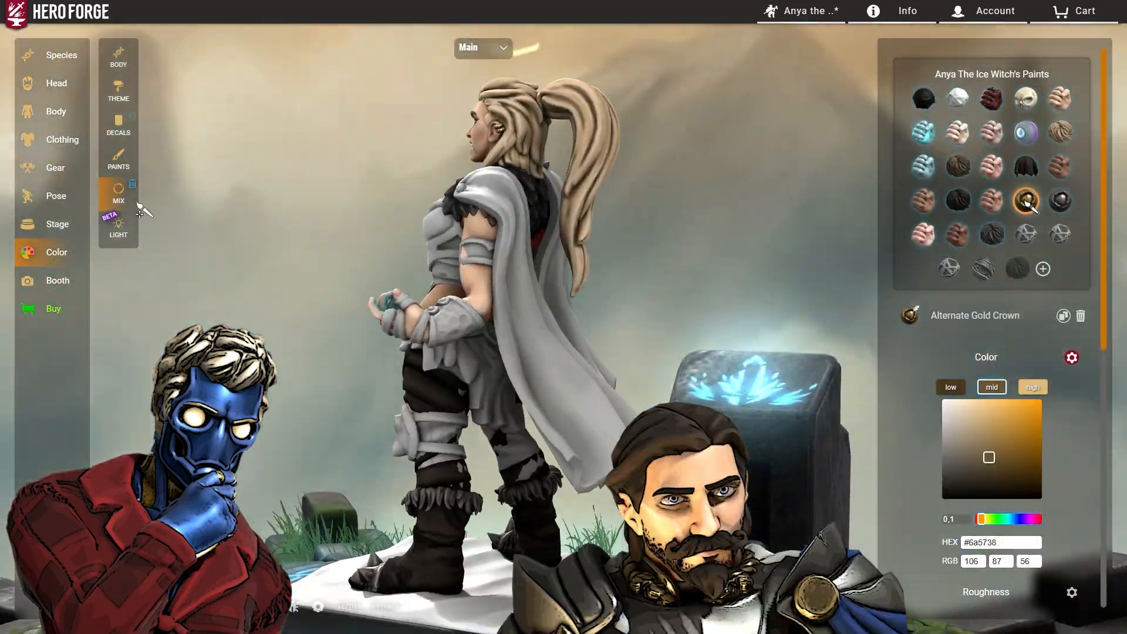
scroll(998, 411, "down", 10)
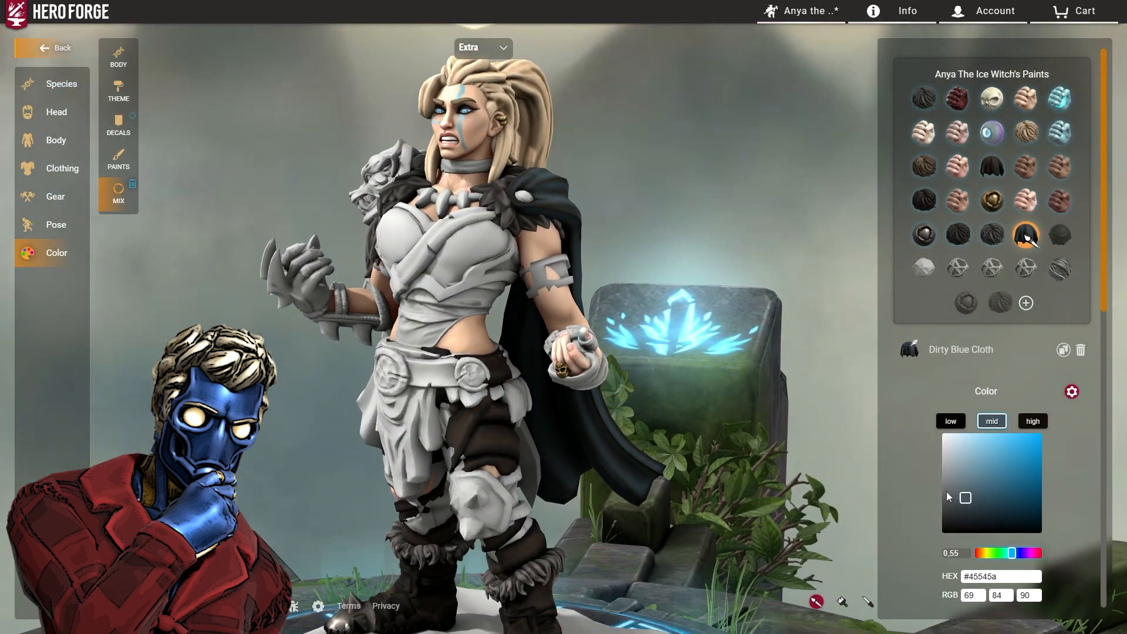
Set the mid tone of the Dirty Blue Cloth paint to #506d7a and select its high tone
left_click_drag(763, 353, 411, 352)
left_click_drag(966, 498, 976, 485)
left_click_drag(734, 423, 883, 464)
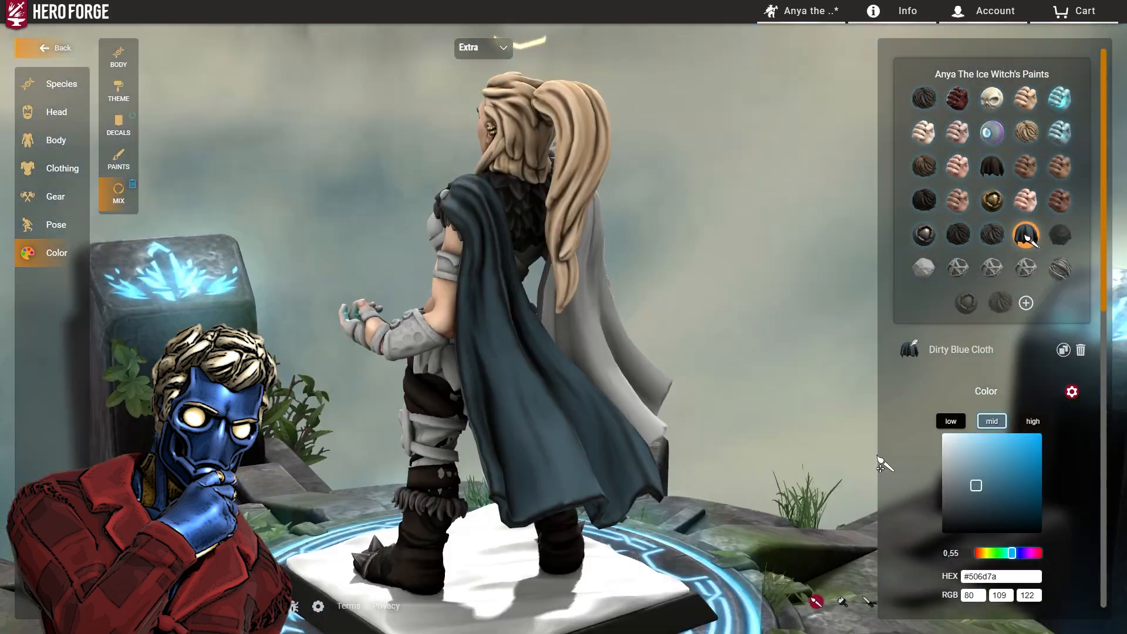
left_click_drag(763, 352, 716, 446)
left_click(1033, 421)
Paint the extra figure's loincloth with Dirty Blue Cloth
mouse_move(675, 294)
left_mouse_down()
mouse_move(363, 388)
mouse_move(709, 315)
left_mouse_up()
left_click(470, 314)
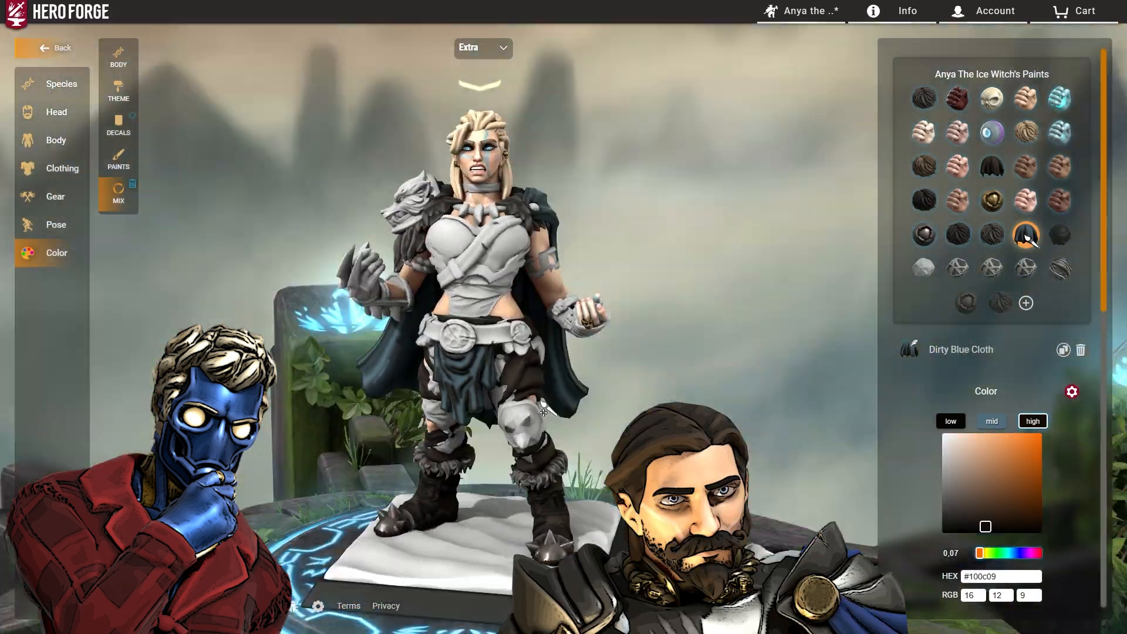
mouse_move(469, 353)
left_mouse_down()
mouse_move(697, 382)
mouse_move(528, 376)
left_mouse_up()
Paint the wolf-head knee guard and the belt medallions with dark metal
scroll(528, 376, "up", 5)
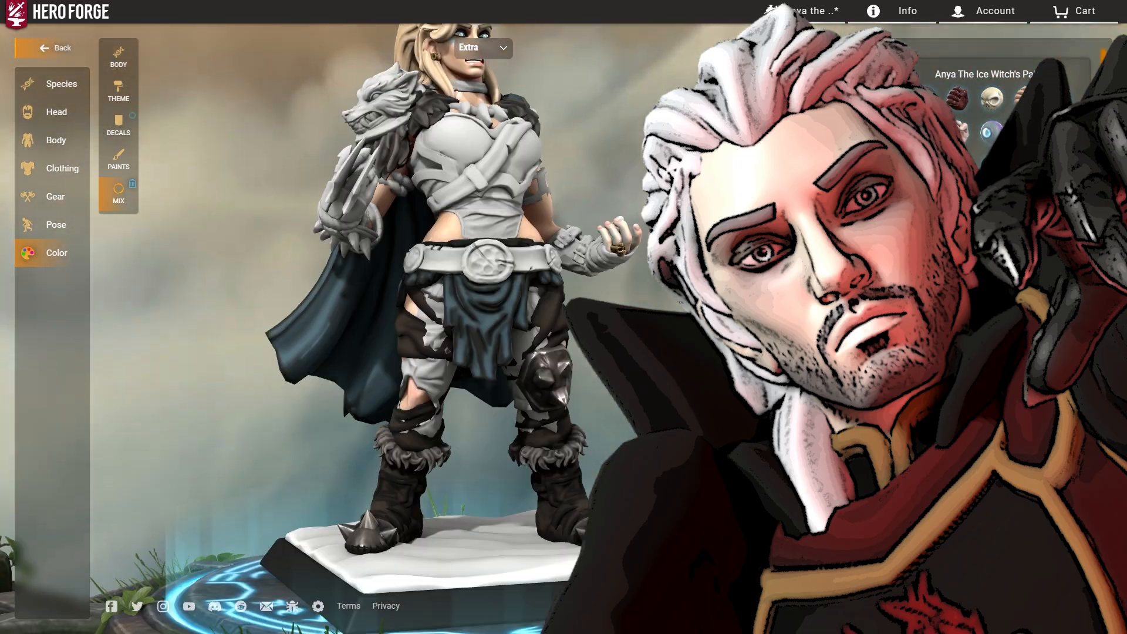
scroll(591, 297, "down", 3)
left_click(503, 245)
mouse_move(591, 297)
left_mouse_down()
mouse_move(705, 499)
mouse_move(750, 433)
left_mouse_up()
scroll(750, 433, "up", 5)
Paint the extra figure's remaining trouser and leg wrap areas dark brown
left_click(119, 159)
right_click_drag(822, 575, 833, 443)
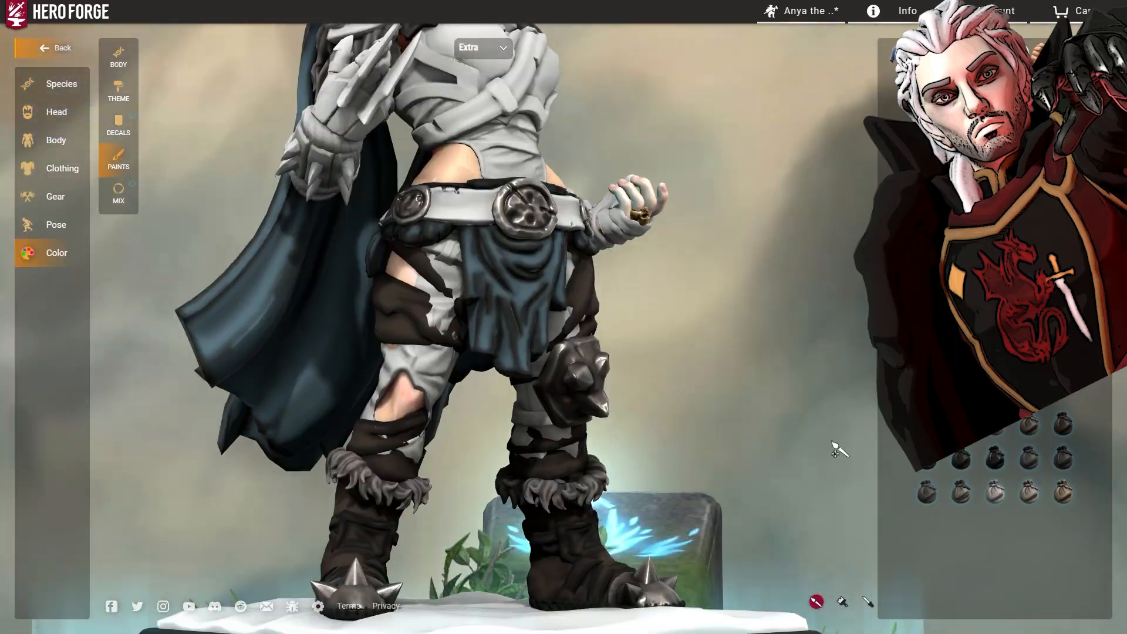
scroll(1022, 436, "down", 3)
left_click_drag(434, 196, 408, 163)
left_click(119, 194)
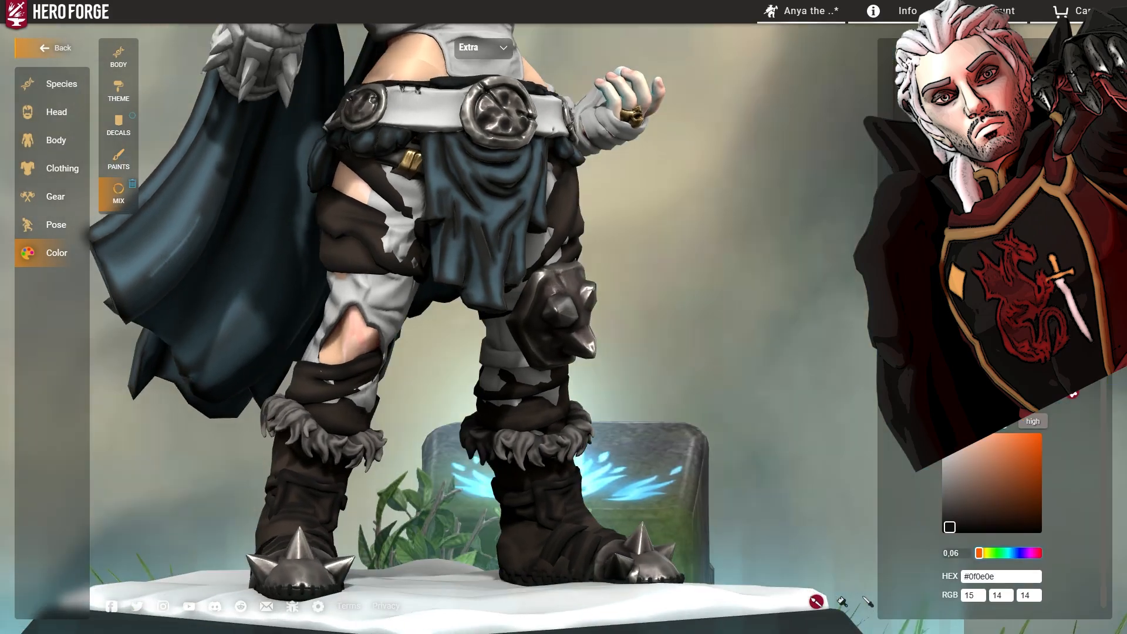
scroll(992, 499, "down", 5)
mouse_move(623, 376)
left_mouse_down()
mouse_move(771, 372)
mouse_move(357, 399)
left_mouse_up()
left_click(382, 293)
left_click(573, 170)
scroll(358, 400, "down", 3)
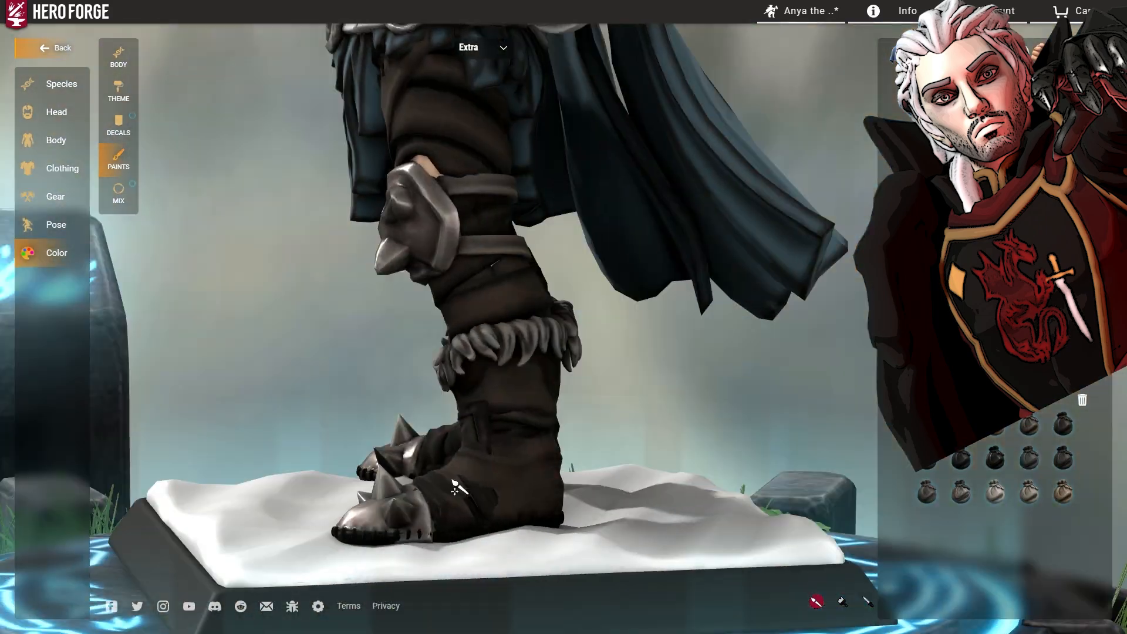
Apply a dark leather paint from the library to the extra figure's belt and straps
left_click_drag(458, 488, 462, 409)
left_click_drag(744, 425, 411, 437)
left_click_drag(750, 460, 810, 452)
left_click(1063, 458)
left_click(433, 440)
mouse_move(675, 399)
left_mouse_down()
mouse_move(377, 474)
mouse_move(329, 411)
left_mouse_up()
scroll(529, 416, "down", 3)
left_click(424, 171)
left_click_drag(752, 176, 706, 240)
Pick the Alternate Gold Crown paint from the miniature's own palette
left_click(118, 194)
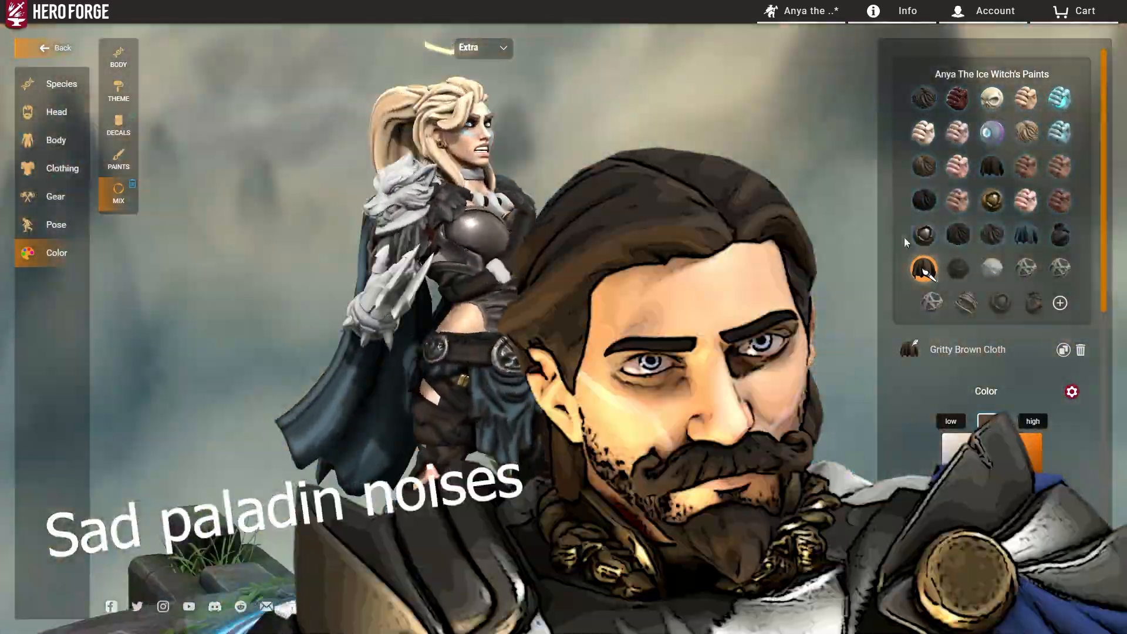
left_click(992, 200)
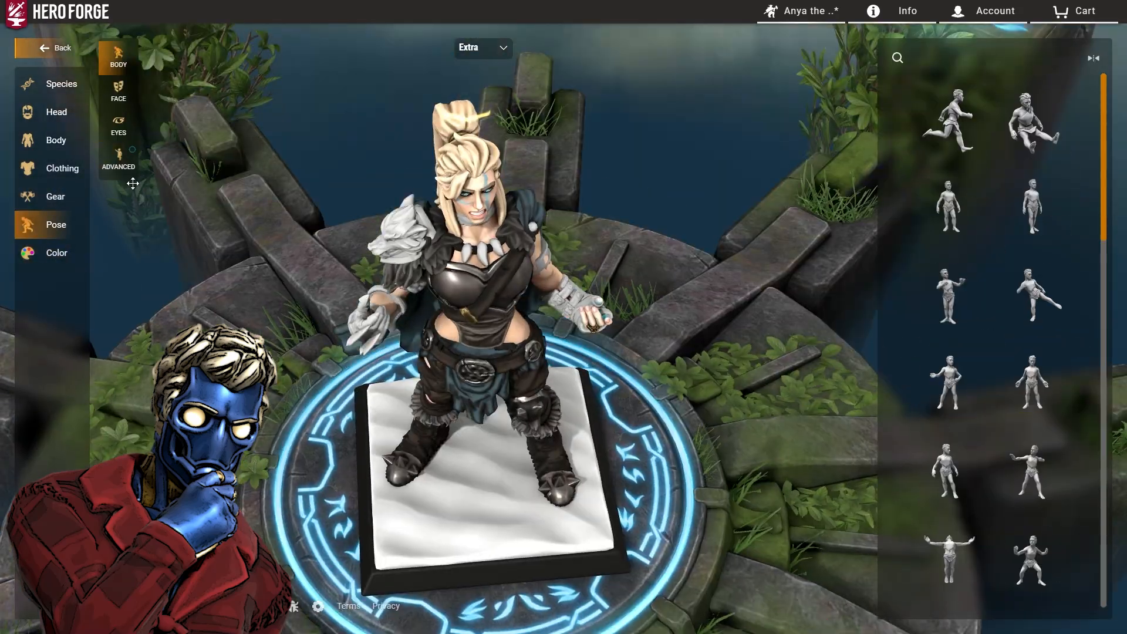
Open the extra figure's advanced pose controls
left_click(120, 157)
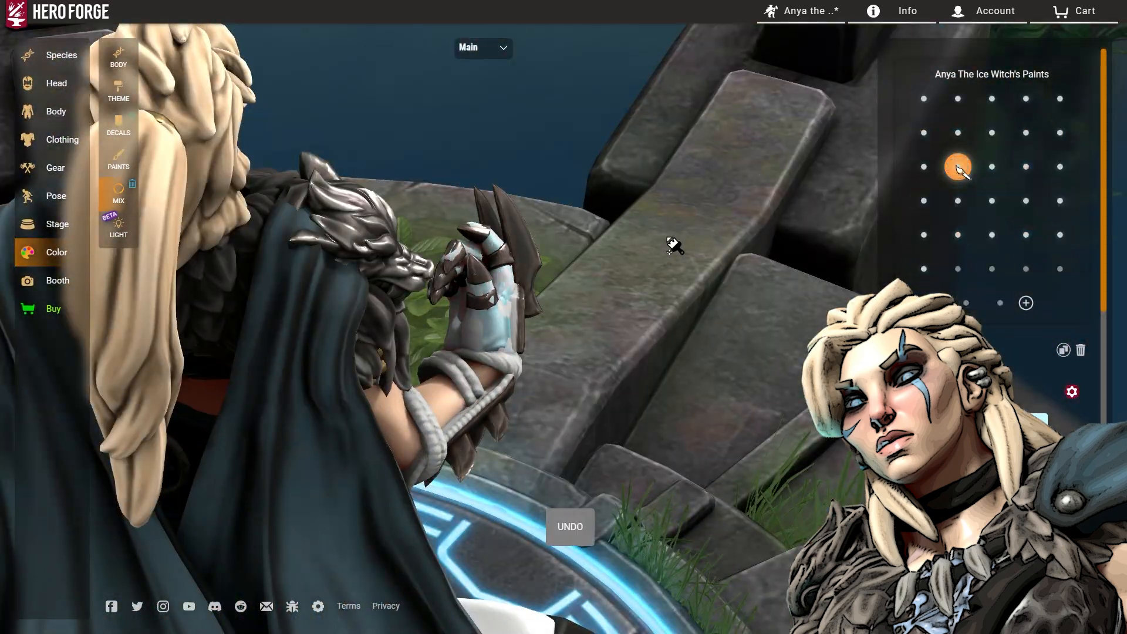
Pick a different palette paint for colouring the main figure's clawed right glove and arm guard
left_click(924, 269)
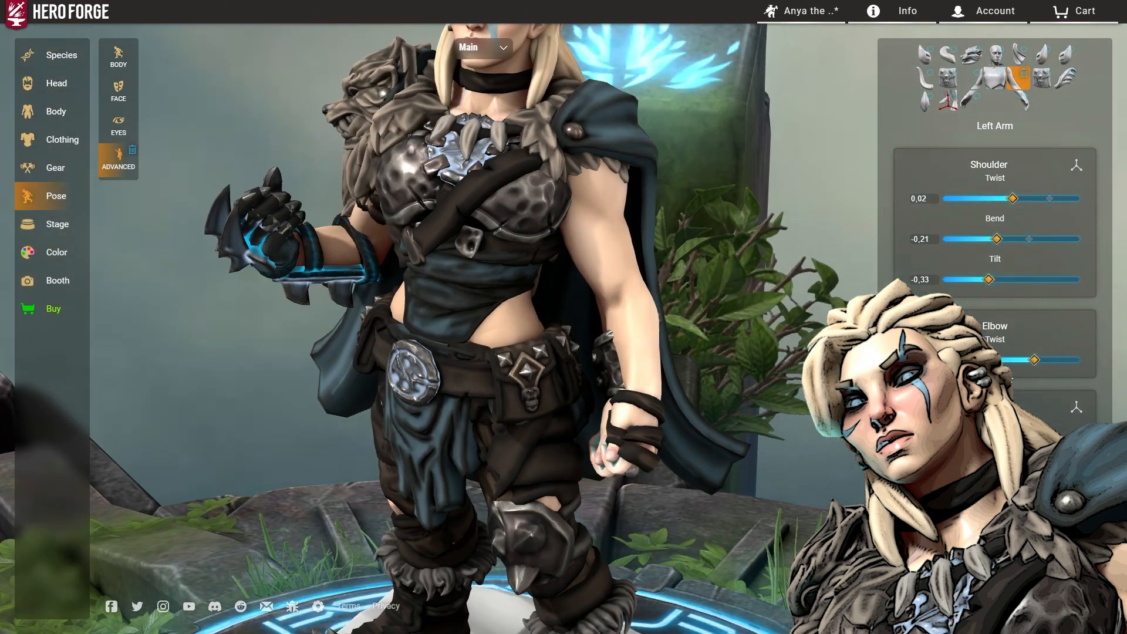
Switch from the main figure to the extra figure
left_click(482, 47)
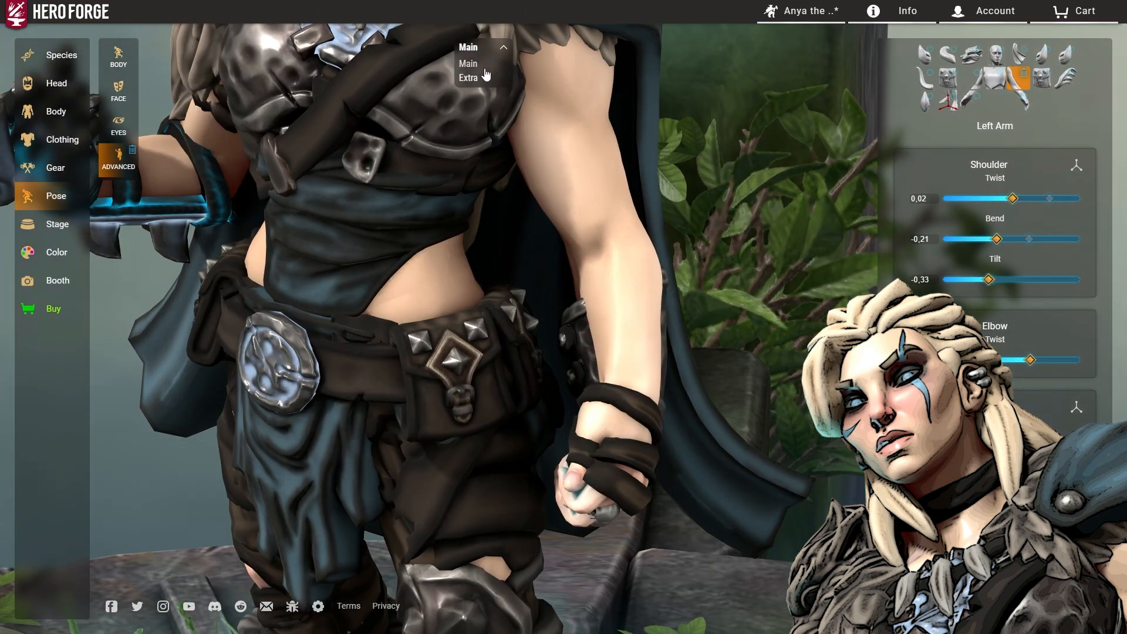
left_click(483, 52)
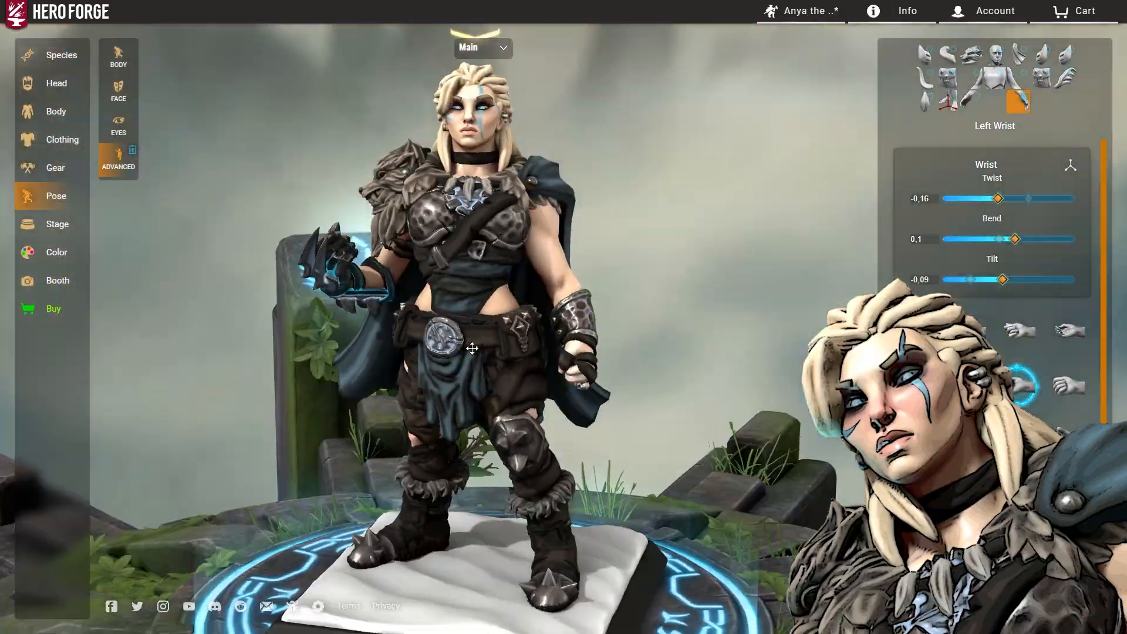
Browse the body decals on layer E and try a claw-shaped band marking on the main figure's left arm
left_click(106, 252)
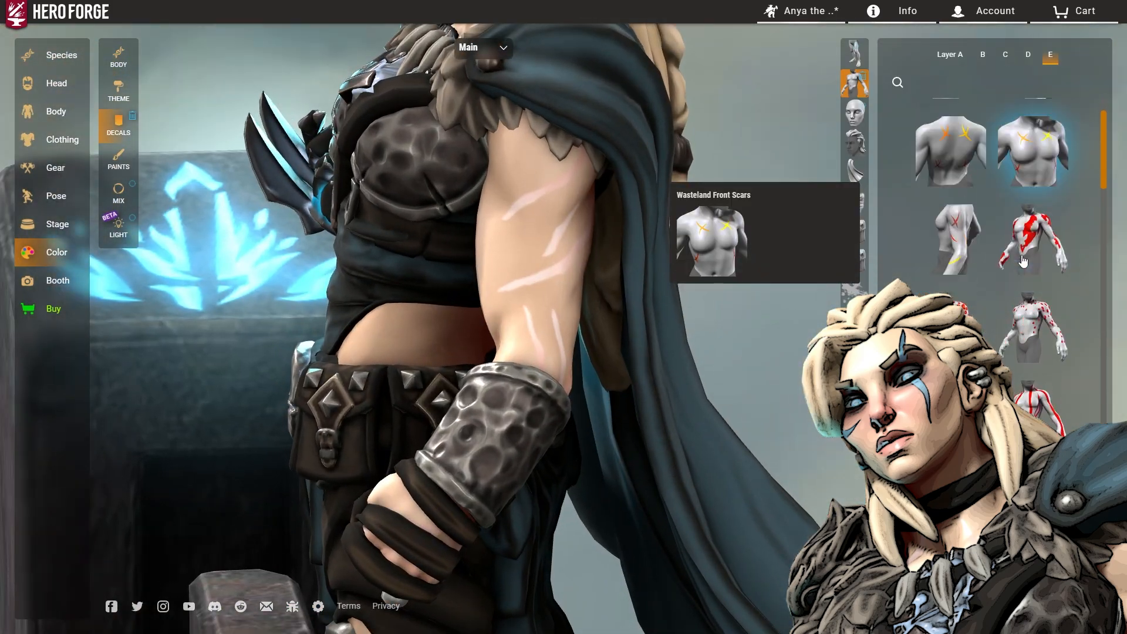
scroll(1090, 411, "down", 10)
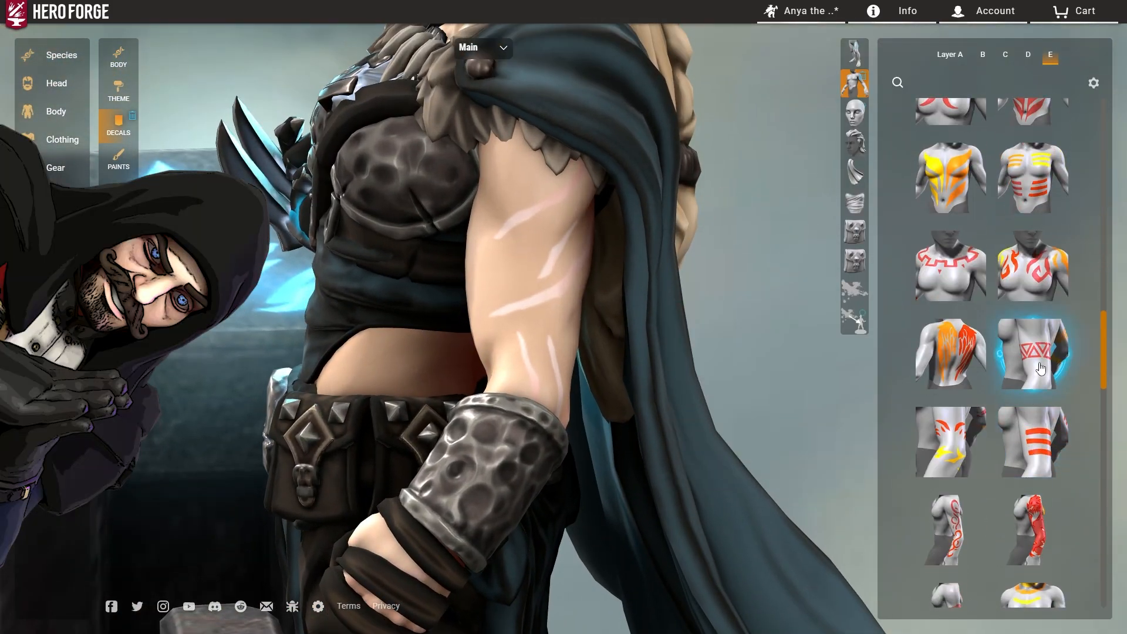
scroll(679, 354, "down", 8)
scroll(679, 355, "up", 8)
scroll(679, 355, "down", 3)
left_click(951, 442)
scroll(951, 442, "down", 3)
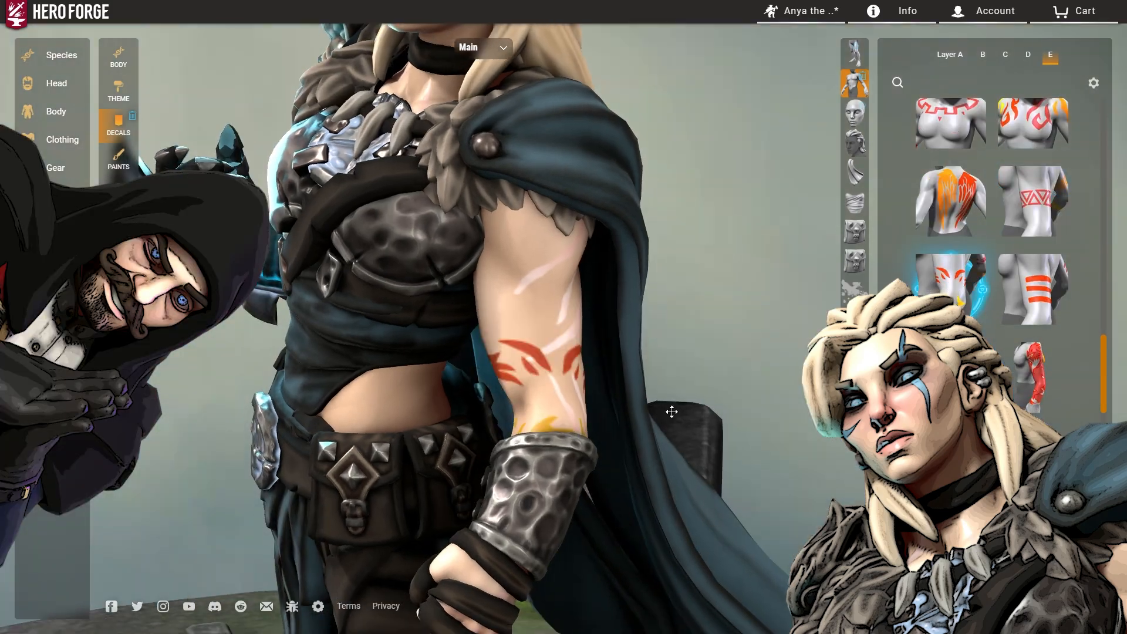
left_click_drag(672, 411, 335, 365)
mouse_move(528, 333)
left_mouse_down()
mouse_move(663, 279)
mouse_move(650, 339)
mouse_move(722, 312)
left_mouse_up()
left_click(618, 367)
left_click(296, 334)
Examine the available boot styles against the extra figure's legs to find a suitable replacement pair
scroll(650, 339, "down", 5)
scroll(722, 311, "up", 5)
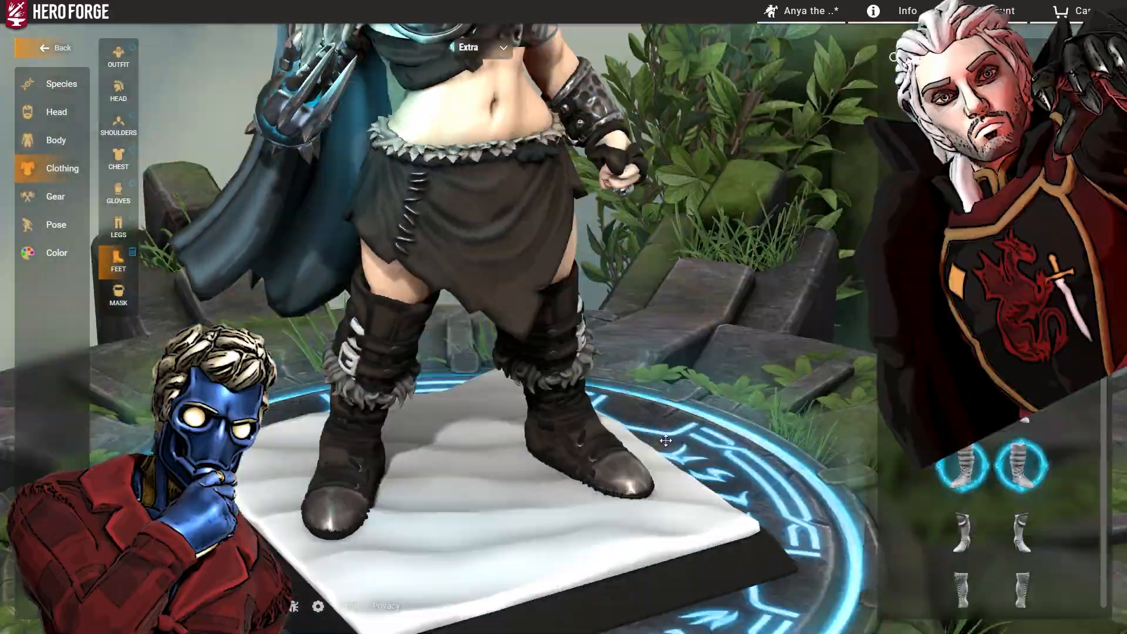
mouse_move(666, 441)
left_mouse_down()
mouse_move(388, 418)
mouse_move(663, 422)
left_mouse_up()
scroll(962, 470, "up", 3)
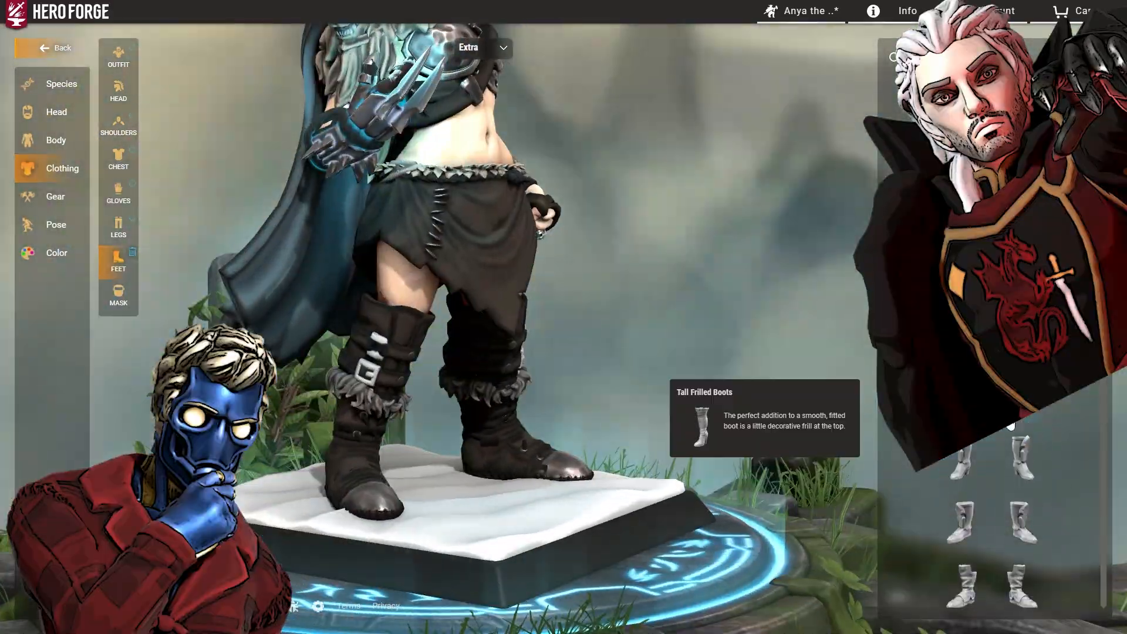
scroll(664, 411, "down", 3)
left_click_drag(587, 376, 635, 313)
scroll(667, 340, "up", 4)
scroll(667, 340, "down", 4)
scroll(969, 458, "down", 3)
scroll(636, 312, "up", 5)
scroll(635, 312, "down", 5)
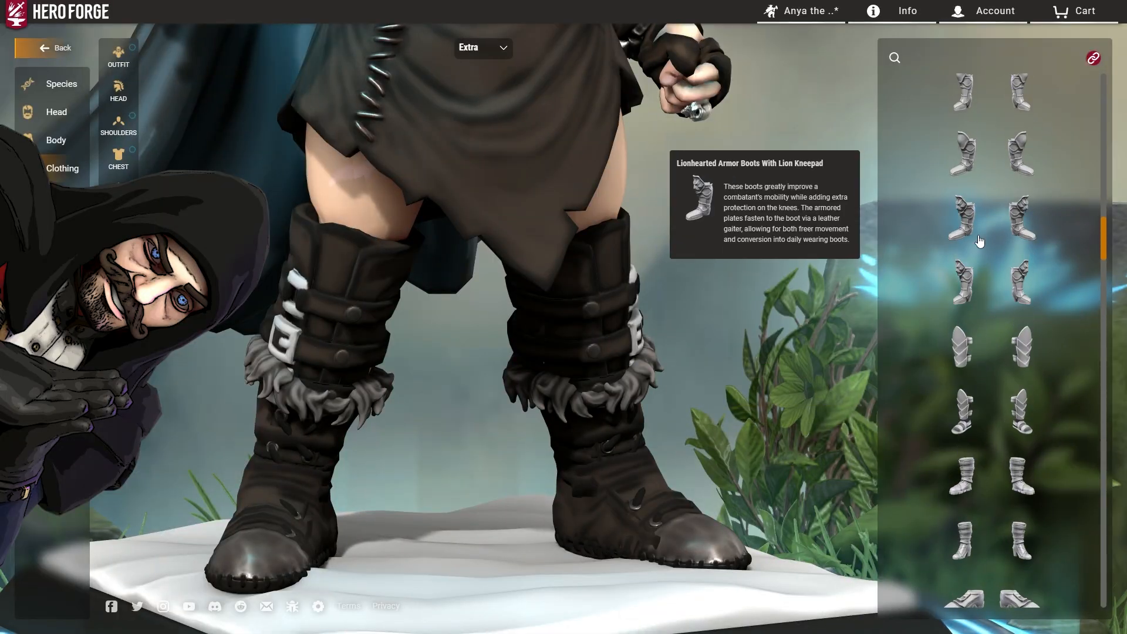
scroll(640, 281, "down", 5)
left_click_drag(640, 282, 593, 294)
scroll(593, 293, "up", 3)
scroll(951, 374, "up", 7)
scroll(951, 375, "up", 3)
left_click_drag(563, 229, 536, 259)
scroll(975, 351, "up", 3)
Compare two tall boot styles on the extra figure's feet
left_click(973, 350)
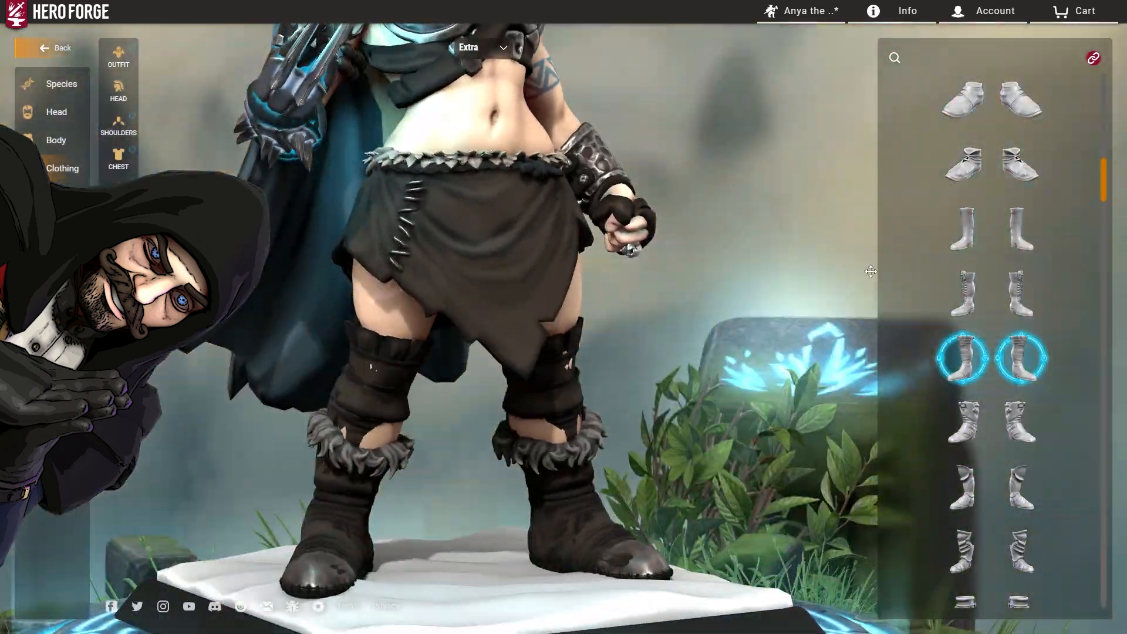
left_click(963, 294)
scroll(611, 304, "up", 4)
scroll(612, 304, "down", 4)
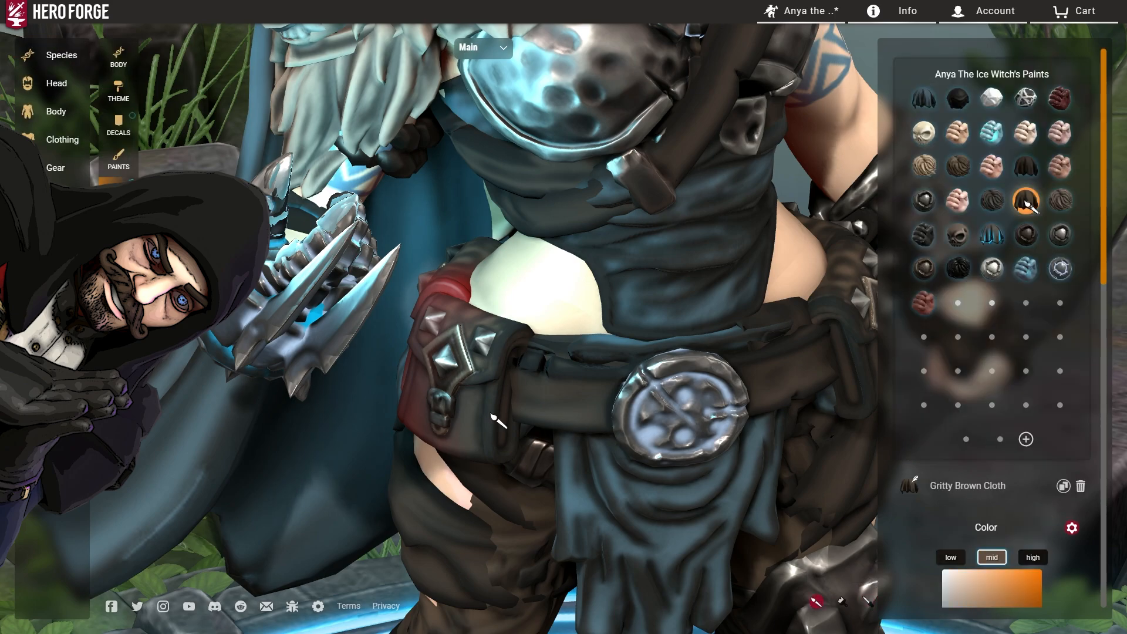
scroll(992, 493, "down", 5)
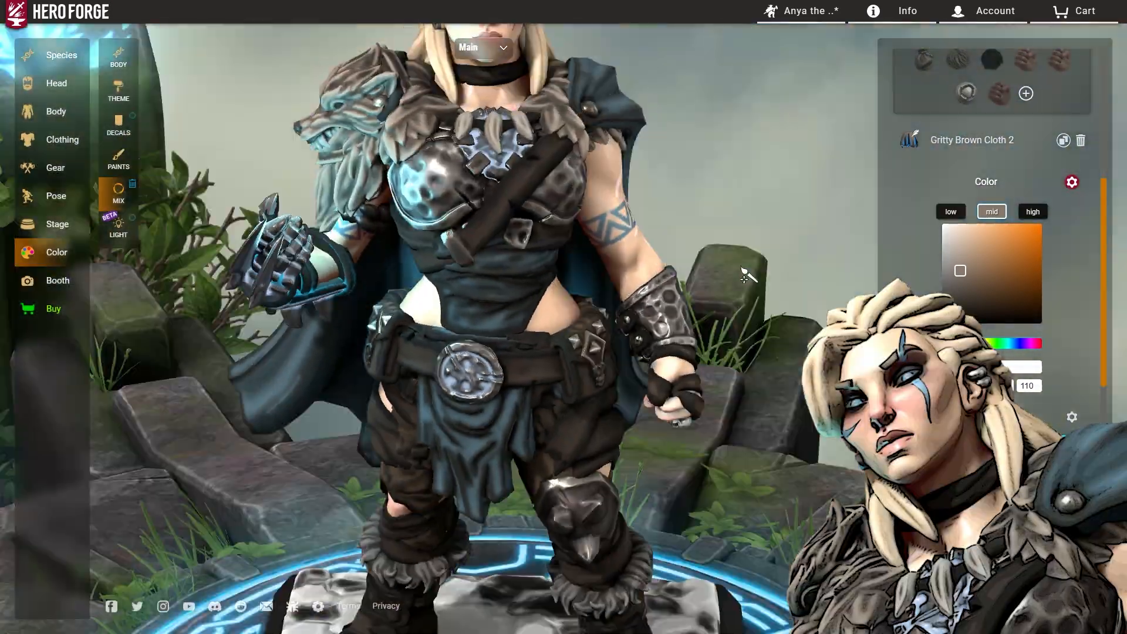
left_click(751, 344)
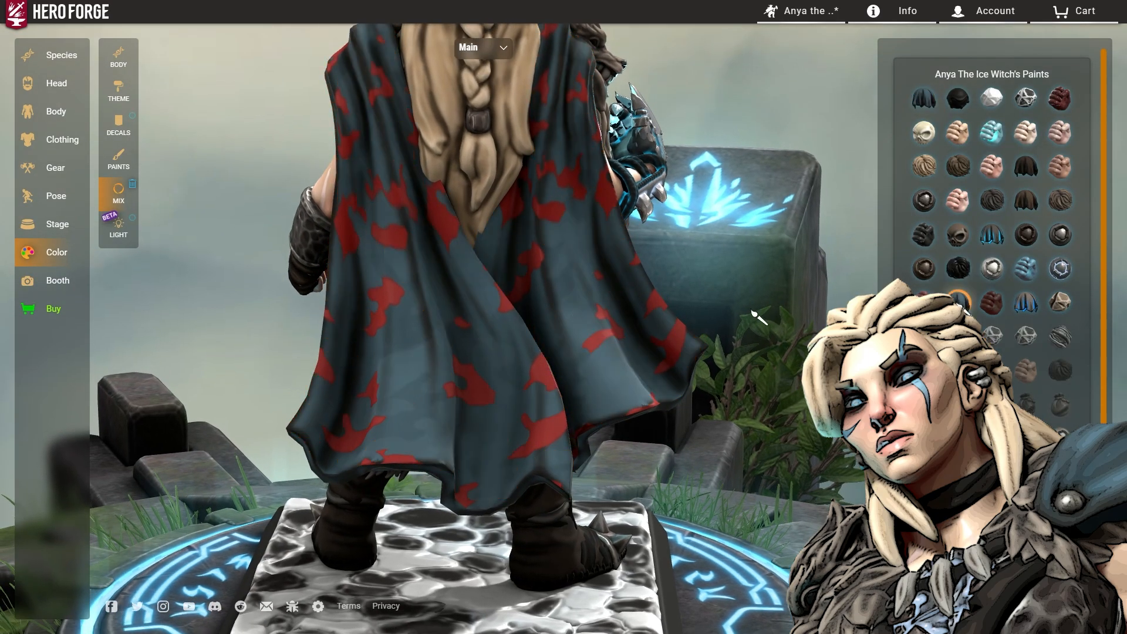
left_click_drag(1002, 308, 959, 171)
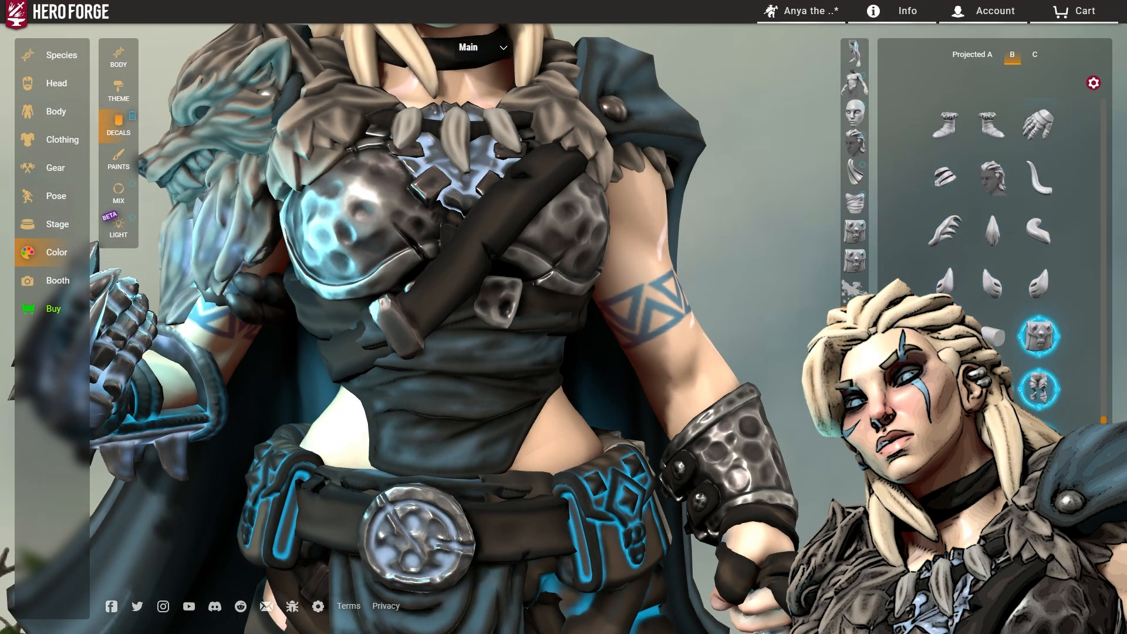
Adjust a placement setting of the main figure's projected decal on layer B
scroll(1027, 385, "up", 10)
left_click_drag(1009, 233, 1025, 234)
left_click_drag(1025, 234, 1059, 234)
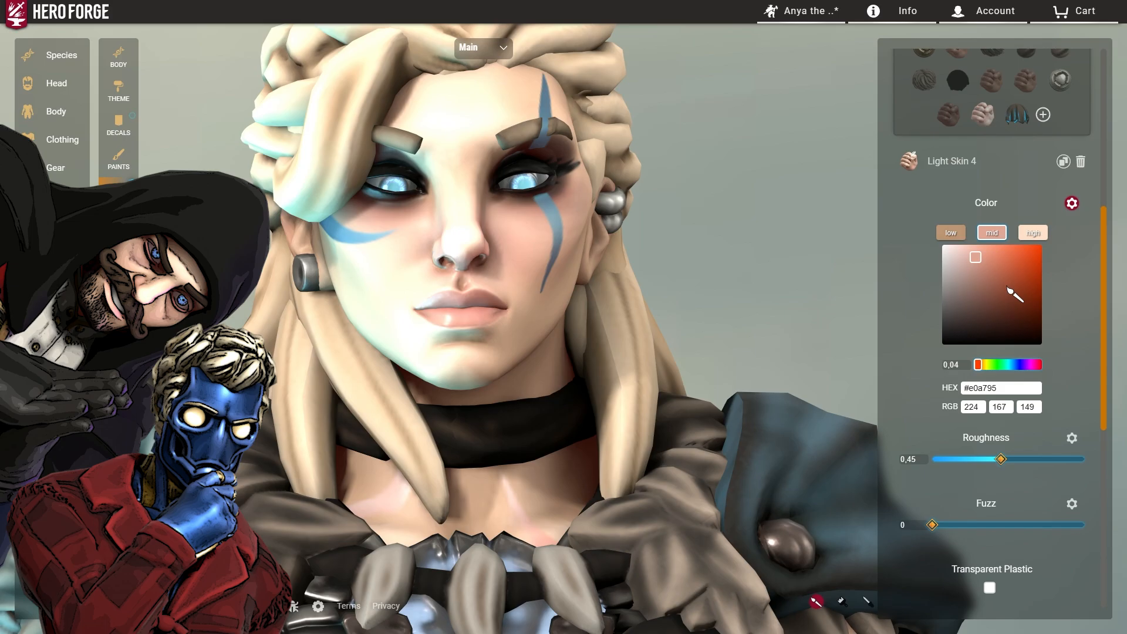
Adjust the mid and low tones of the Light Skin 4 paint while checking the face
left_click_drag(973, 281, 977, 269)
left_click_drag(734, 224, 810, 224)
scroll(810, 224, "up", 3)
mouse_move(976, 269)
left_mouse_down()
mouse_move(988, 275)
mouse_move(978, 267)
left_mouse_up()
left_click(946, 234)
left_click(990, 277)
left_click_drag(751, 235, 776, 241)
scroll(776, 242, "up", 2)
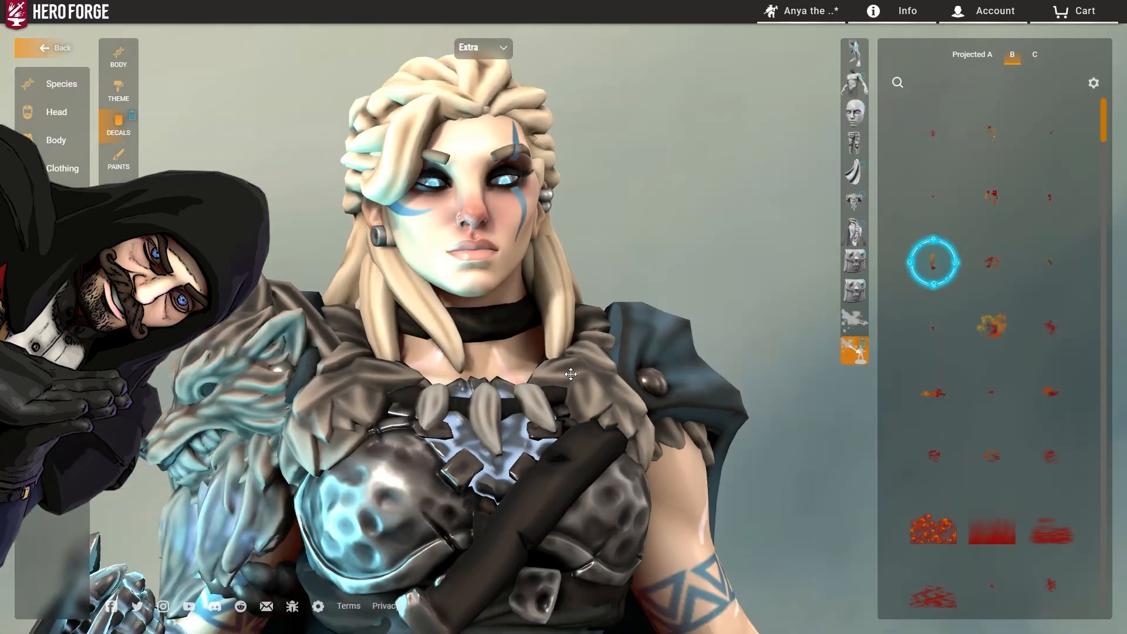
Pick a projected decal for the extra figure on layer B and change which parts it applies to
scroll(571, 374, "down", 6)
scroll(1027, 453, "down", 20)
scroll(999, 421, "down", 20)
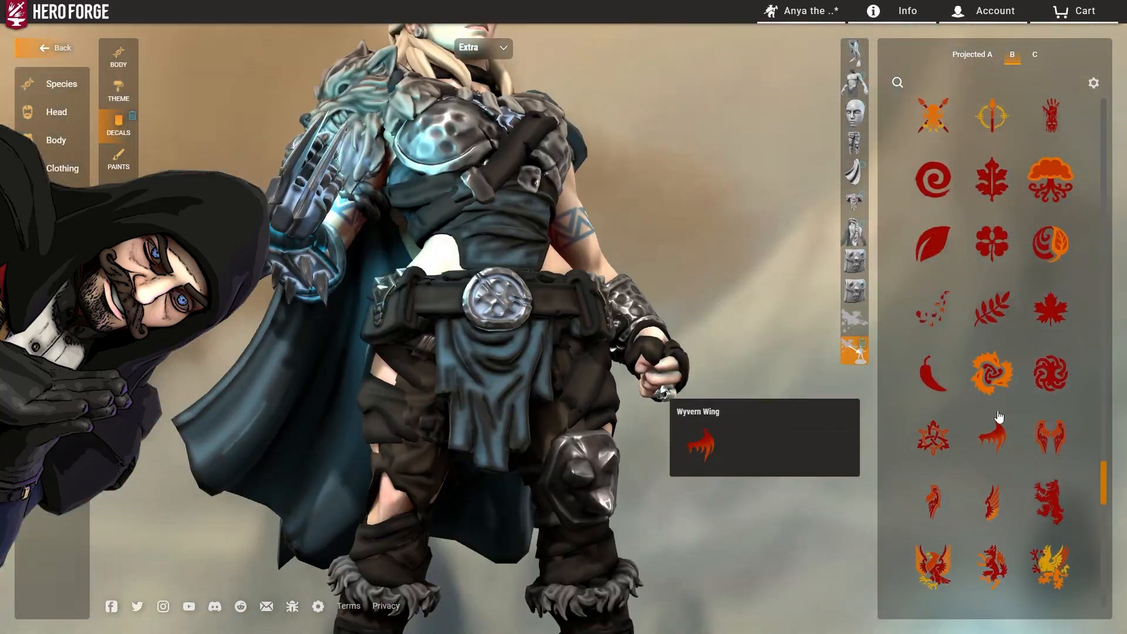
left_click(934, 414)
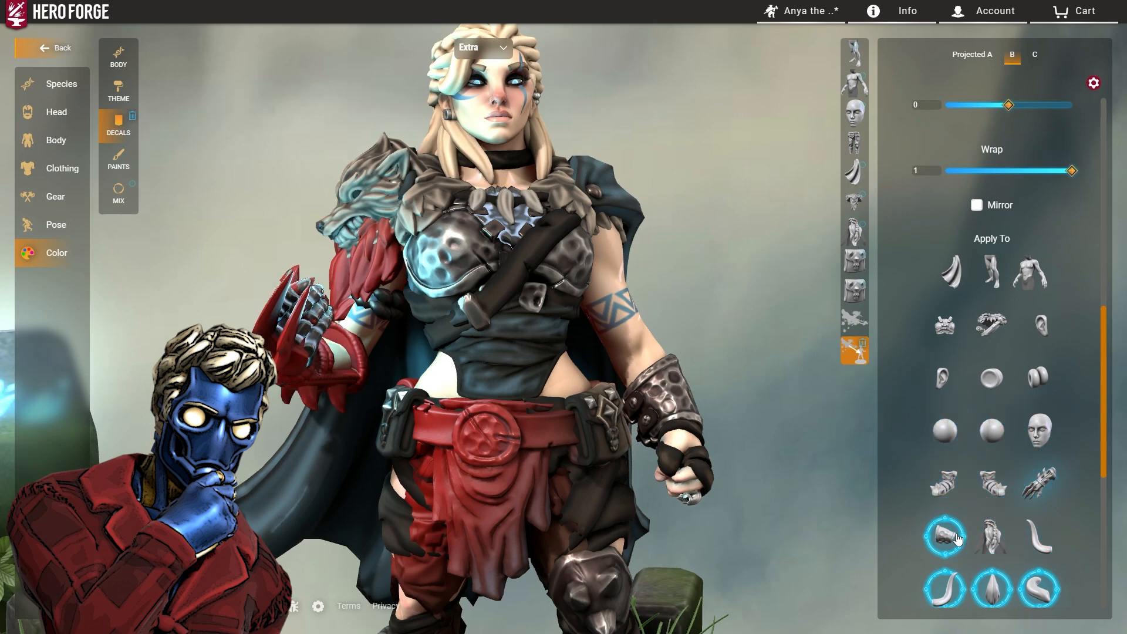
left_click(1039, 260)
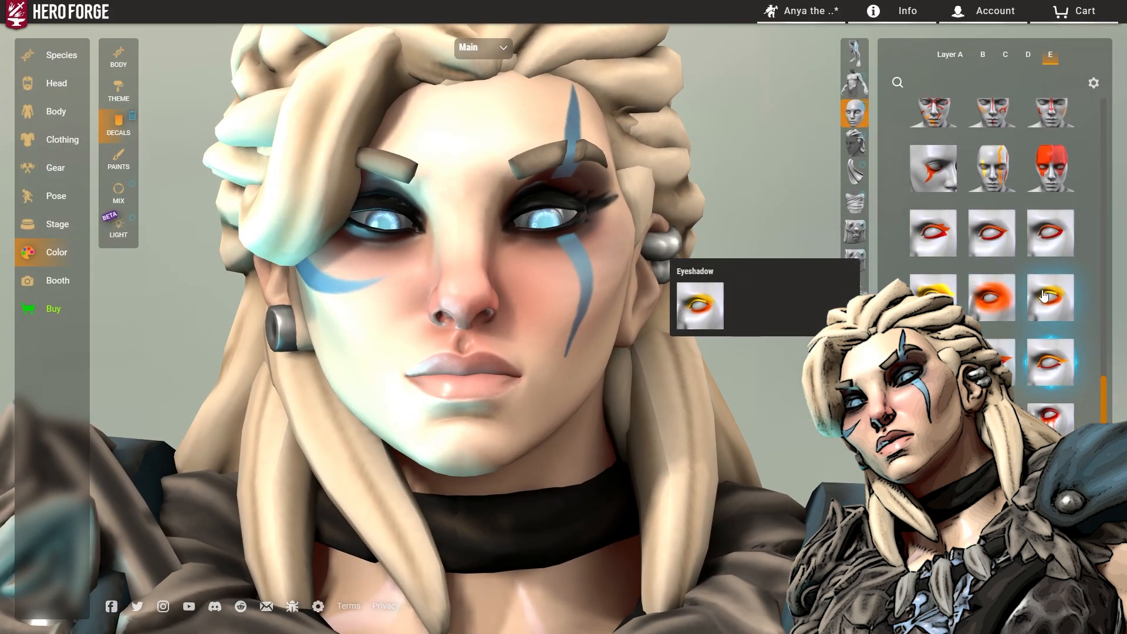
Try the Eyeshadow decal on layer E of the main figure's face and check it from another angle
left_click(1044, 295)
left_click_drag(764, 246, 1066, 238)
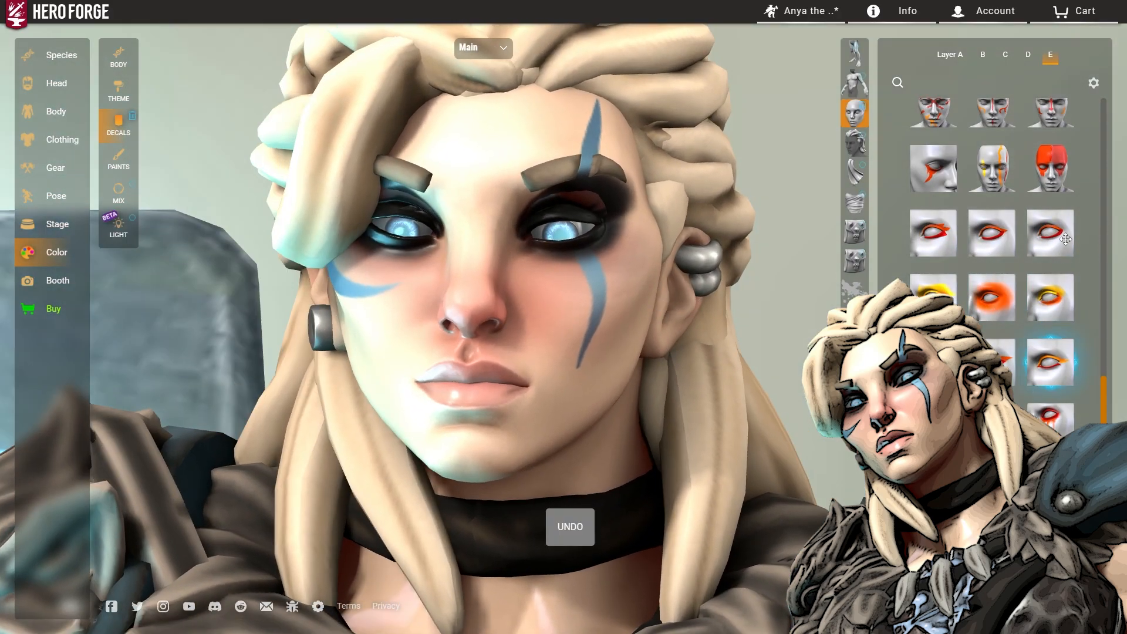
scroll(623, 381, "down", 5)
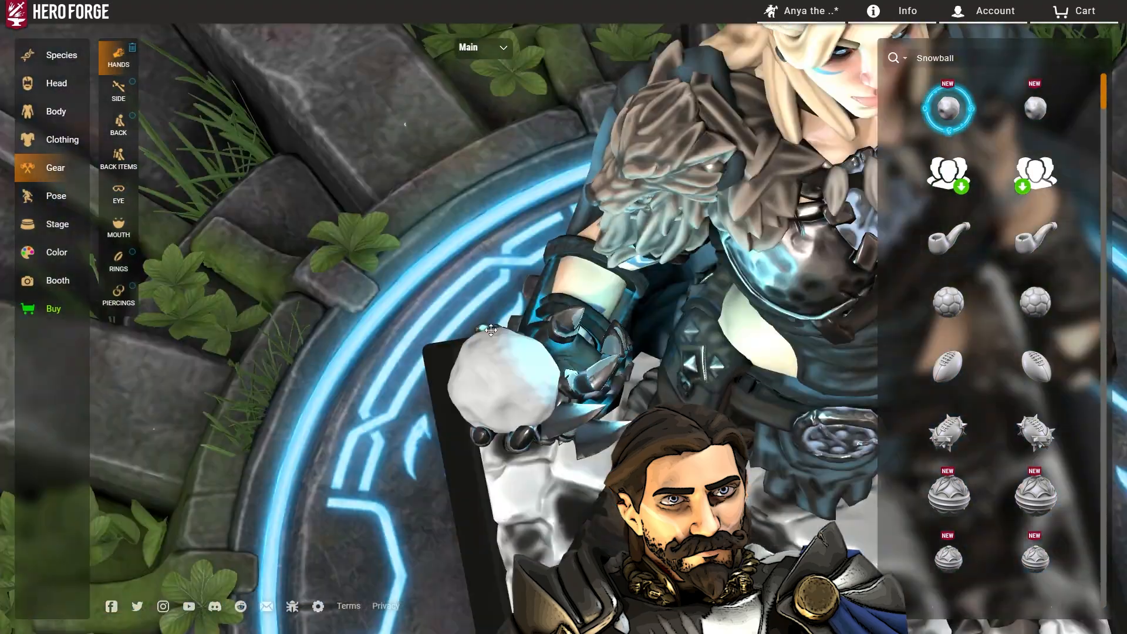
left_click(482, 47)
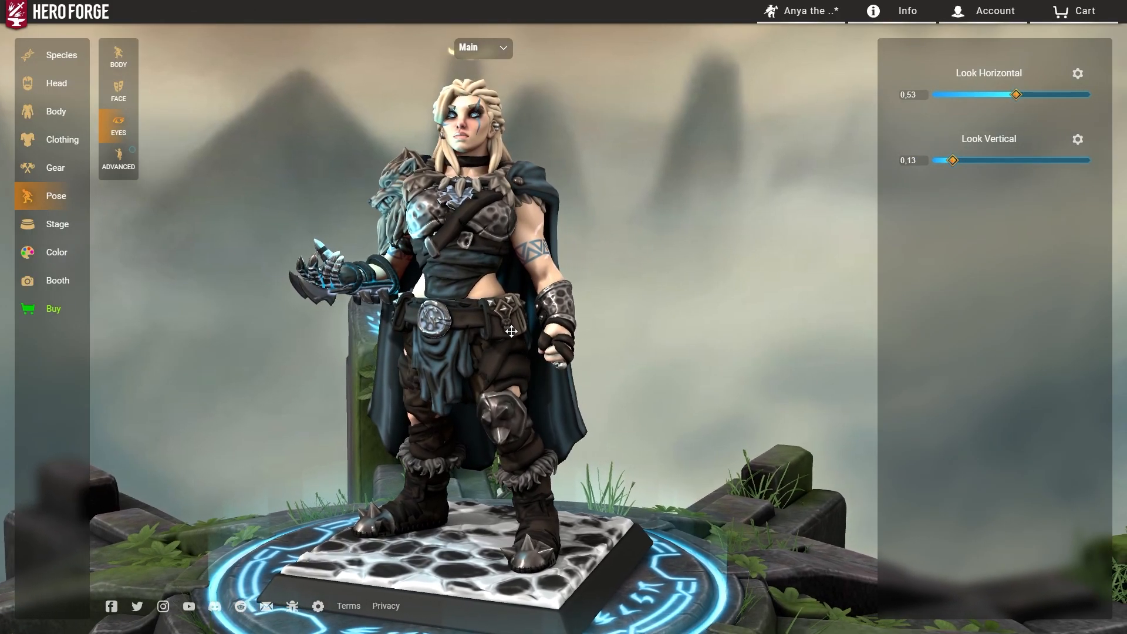
Examine the main figure's face, glowing eyes and blue face paint up close from the front and side
mouse_move(500, 335)
left_mouse_down()
mouse_move(543, 341)
mouse_move(564, 364)
mouse_move(516, 334)
left_mouse_up()
right_click_drag(516, 334, 536, 413)
scroll(524, 323, "up", 2)
scroll(512, 429, "up", 6)
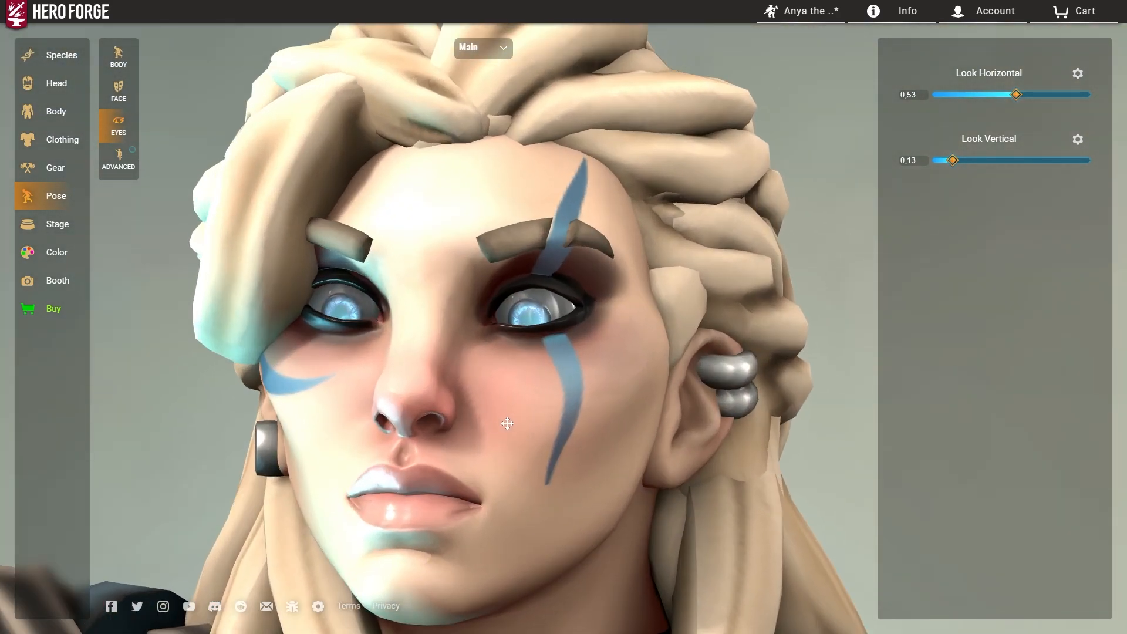
left_click_drag(507, 424, 459, 328)
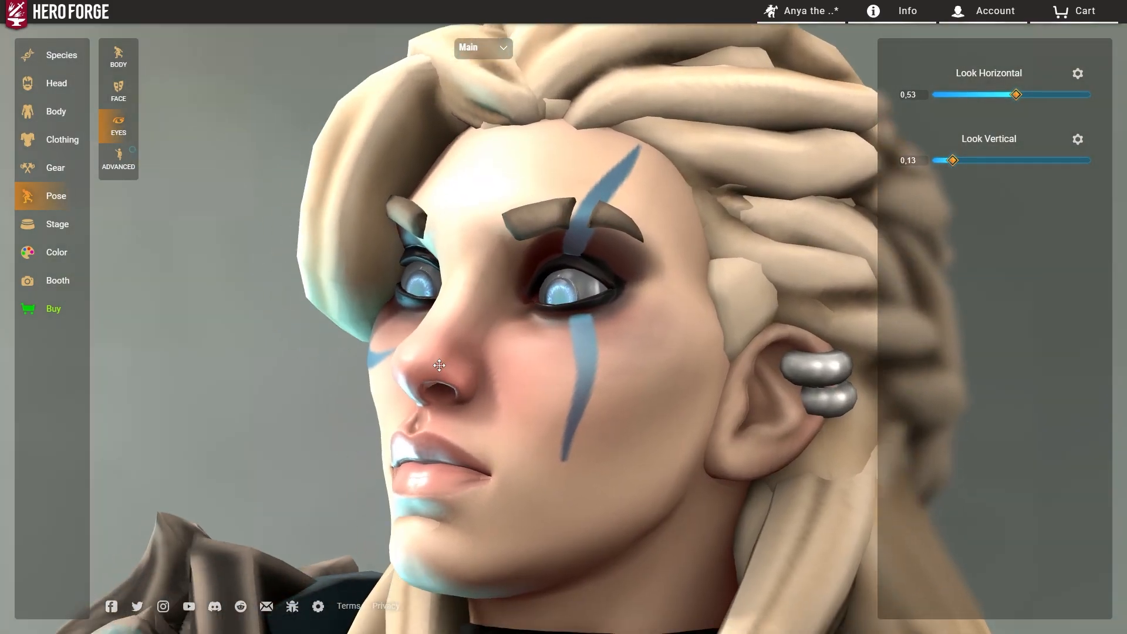
left_click_drag(439, 366, 569, 320)
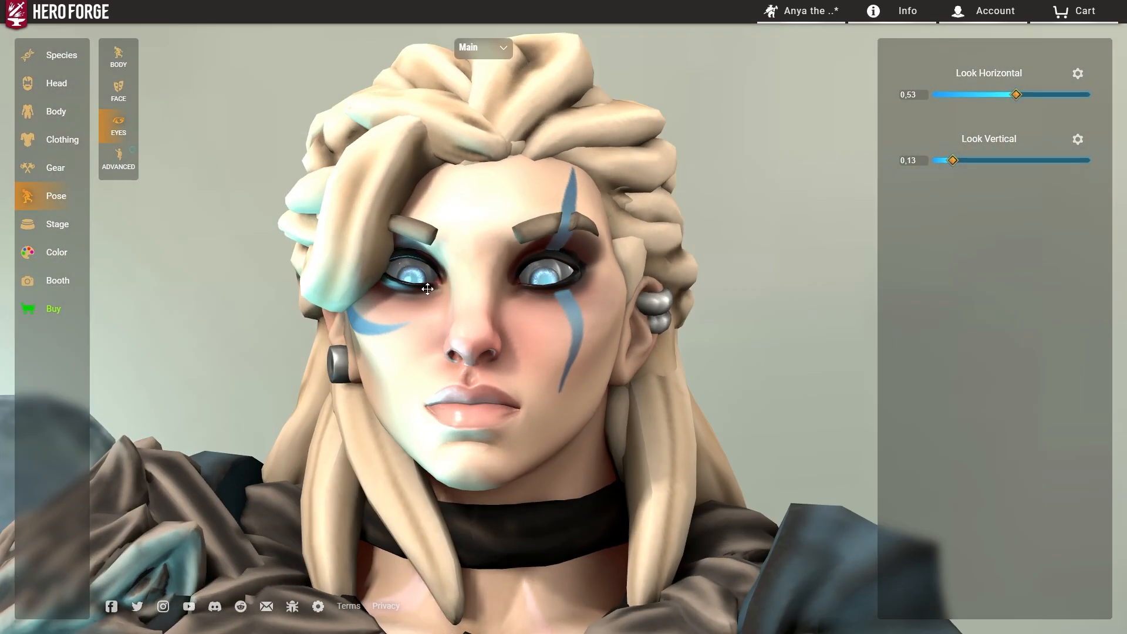
Examine the main figure's whole outfit, including fur, armour, cloak and boots, from several distances and angles
scroll(470, 327, "down", 10)
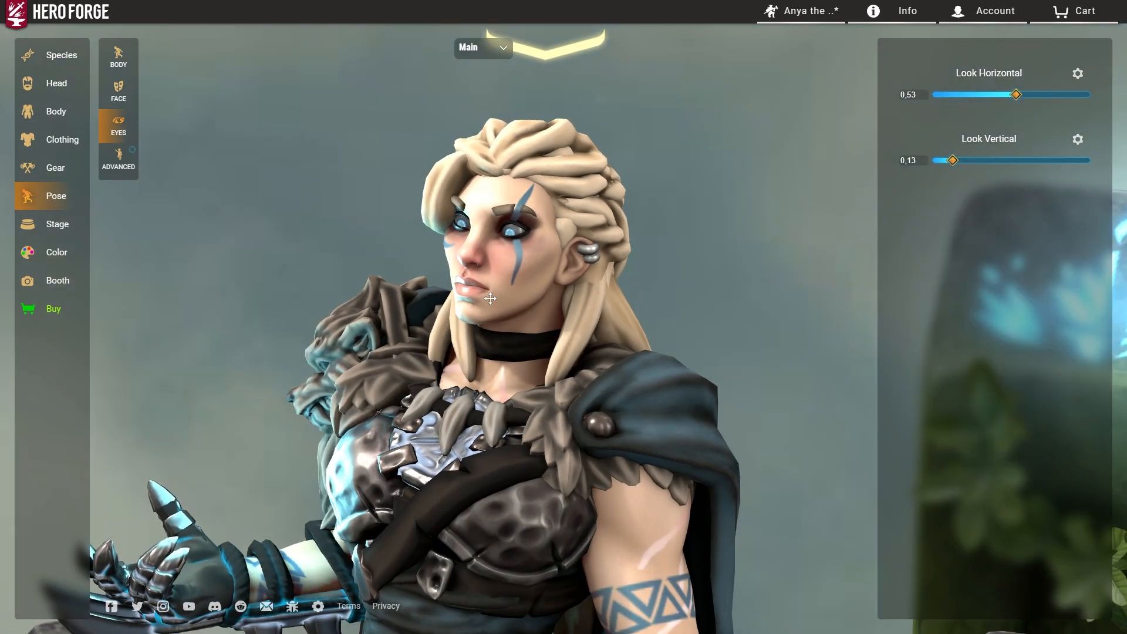
left_click_drag(471, 327, 538, 294)
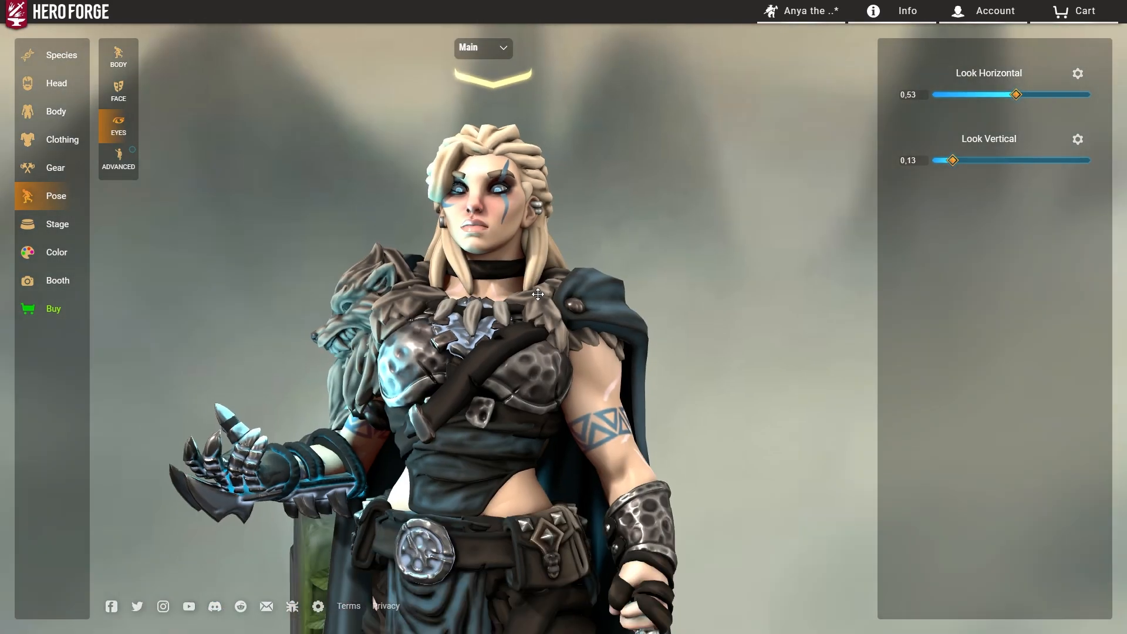
scroll(538, 294, "down", 10)
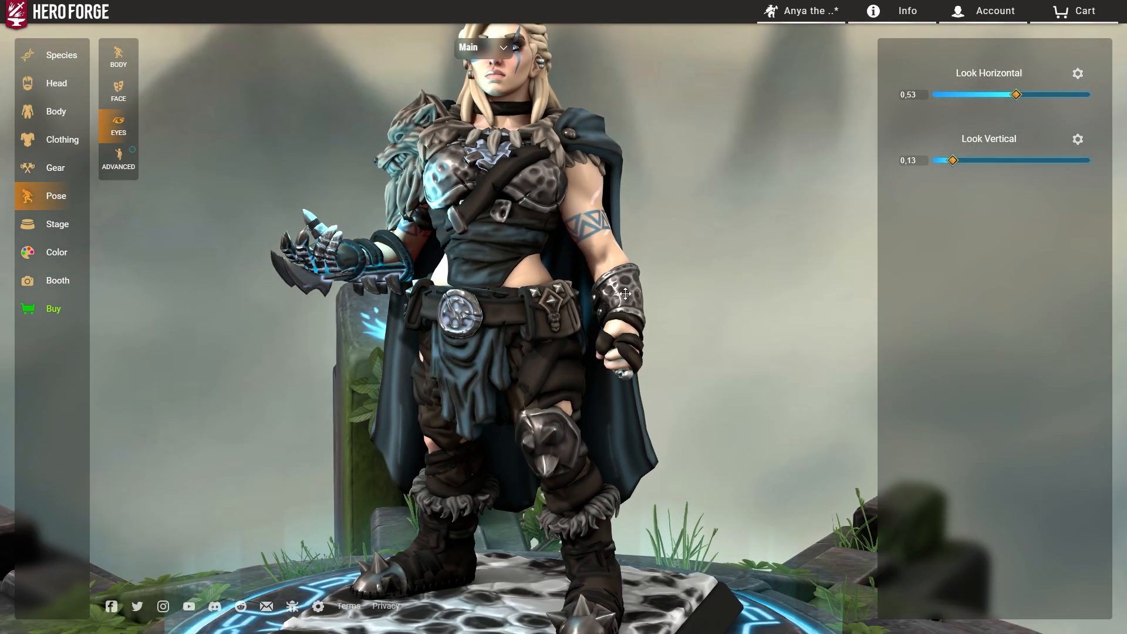
scroll(625, 294, "down", 3)
scroll(539, 149, "up", 10)
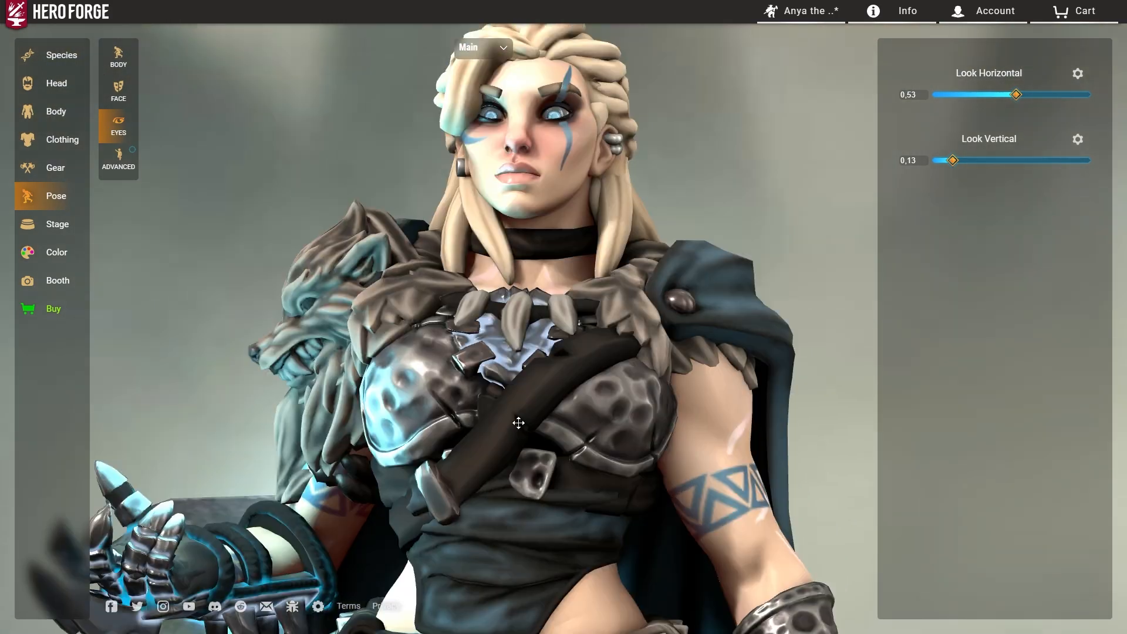
scroll(559, 286, "down", 8)
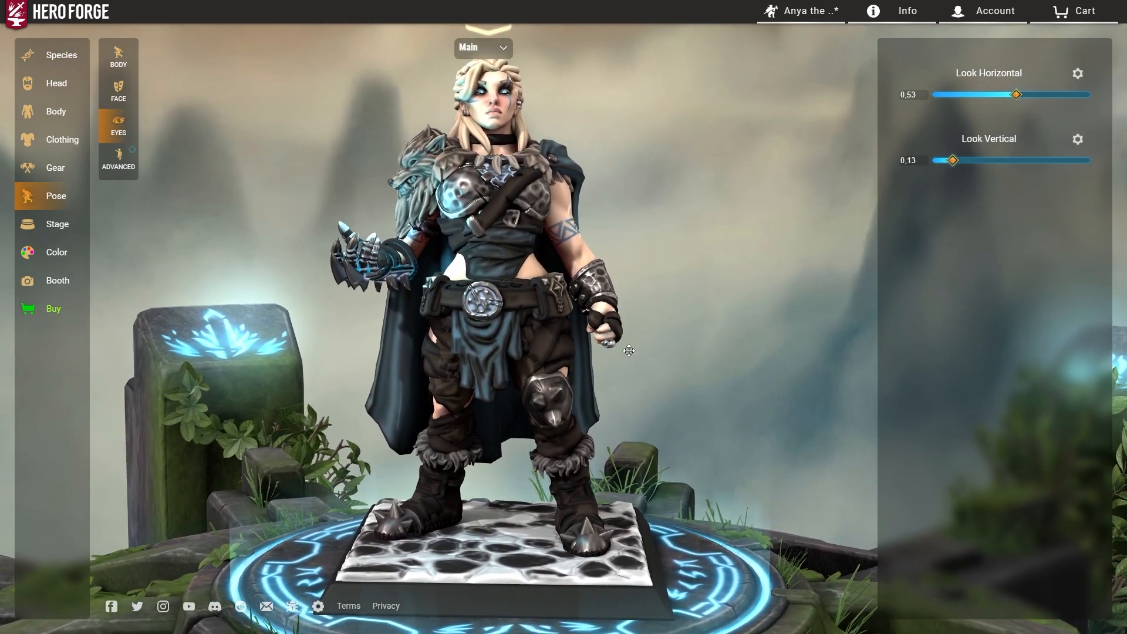
left_click_drag(613, 379, 697, 357)
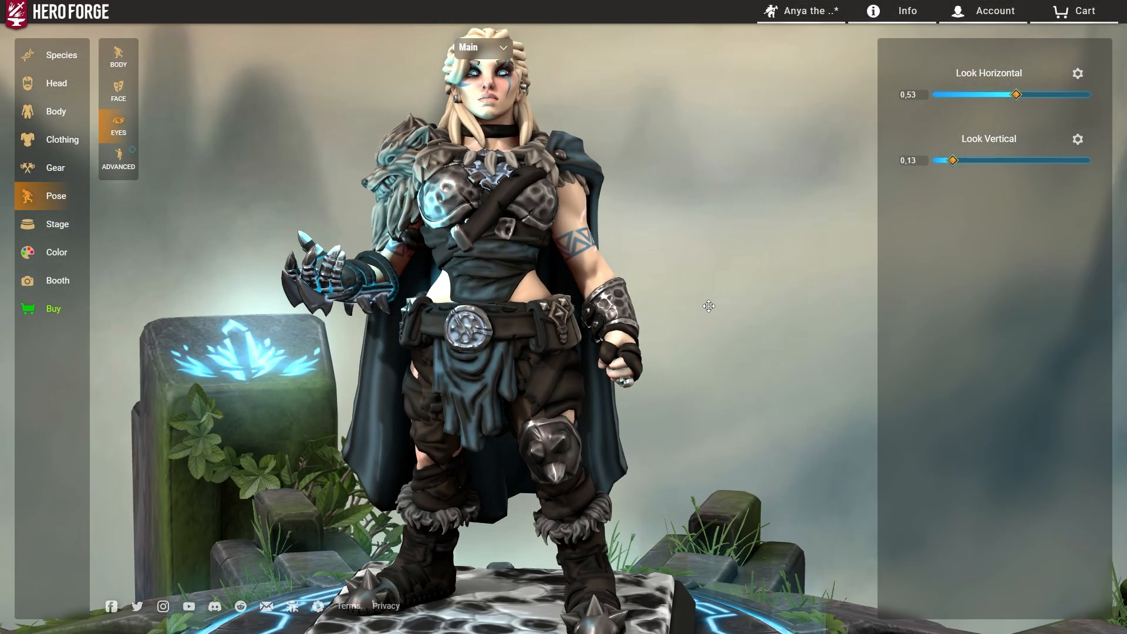
left_click_drag(708, 306, 396, 369)
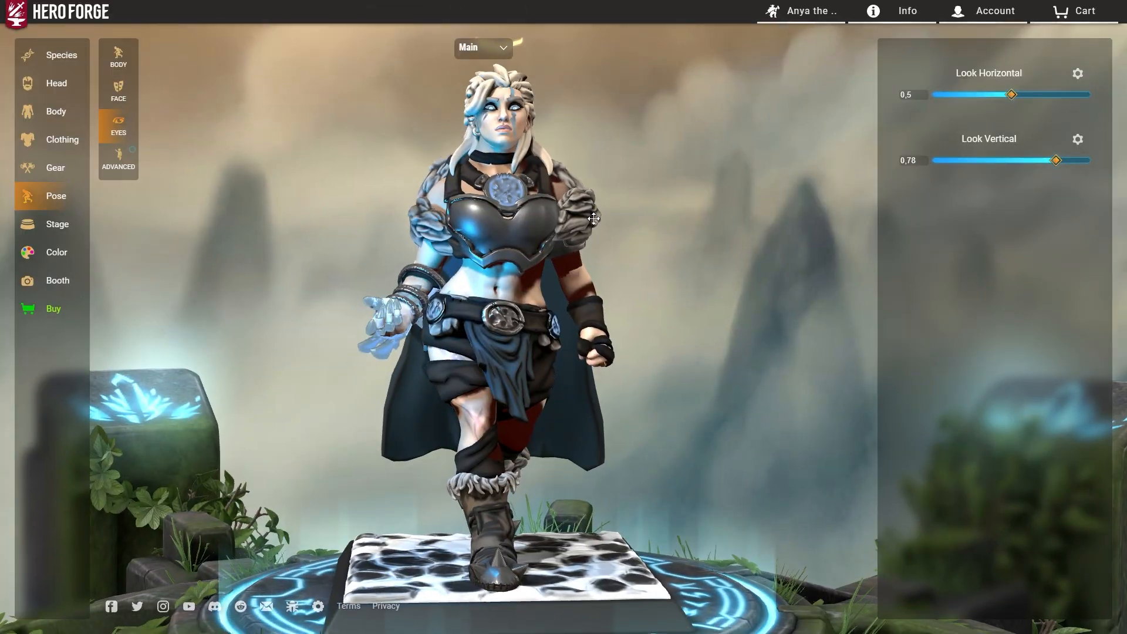
Examine the alternate walking version of the warrior, with the plain metal breastplate, from front, side and above
scroll(619, 226, "up", 3)
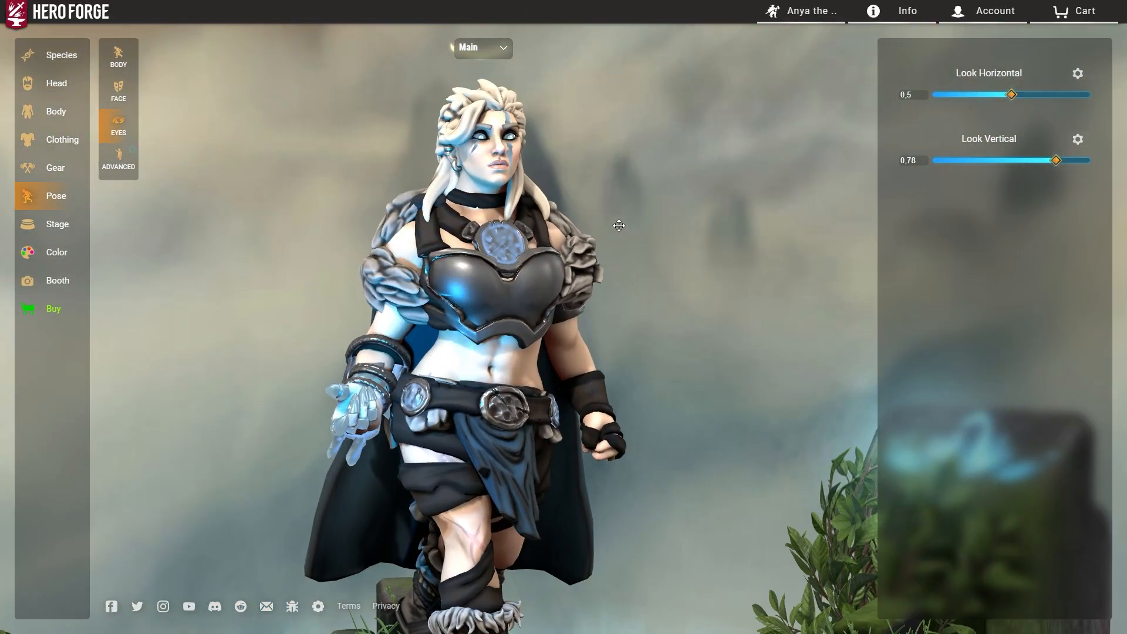
left_click_drag(612, 224, 684, 356)
scroll(555, 344, "down", 8)
left_click_drag(664, 319, 599, 397)
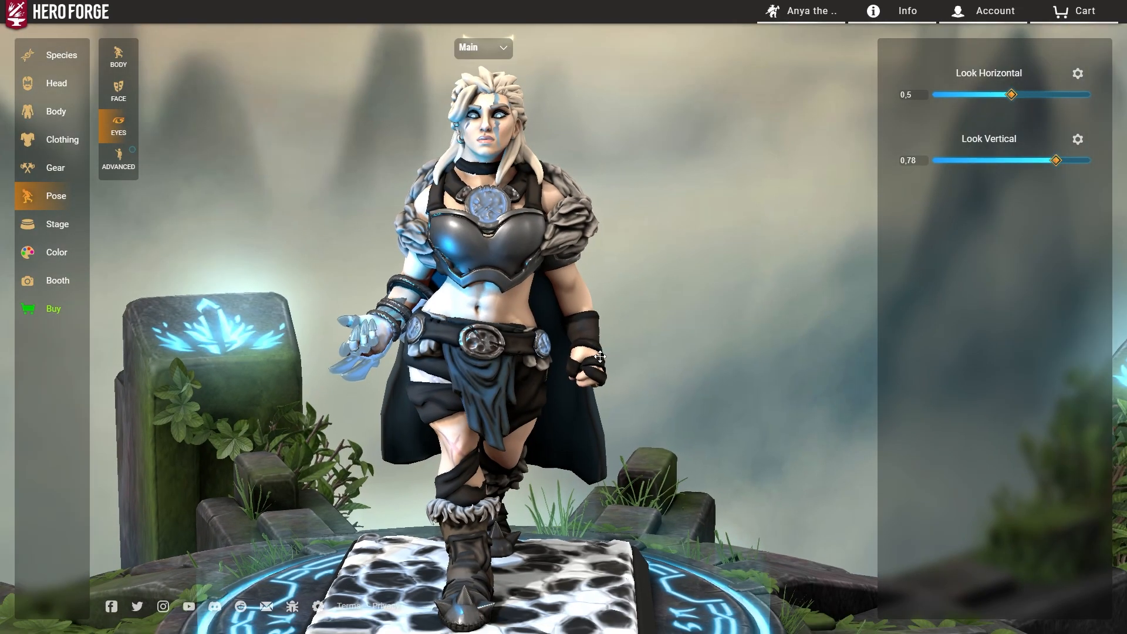
mouse_move(599, 356)
left_mouse_down()
mouse_move(693, 370)
mouse_move(611, 369)
left_mouse_up()
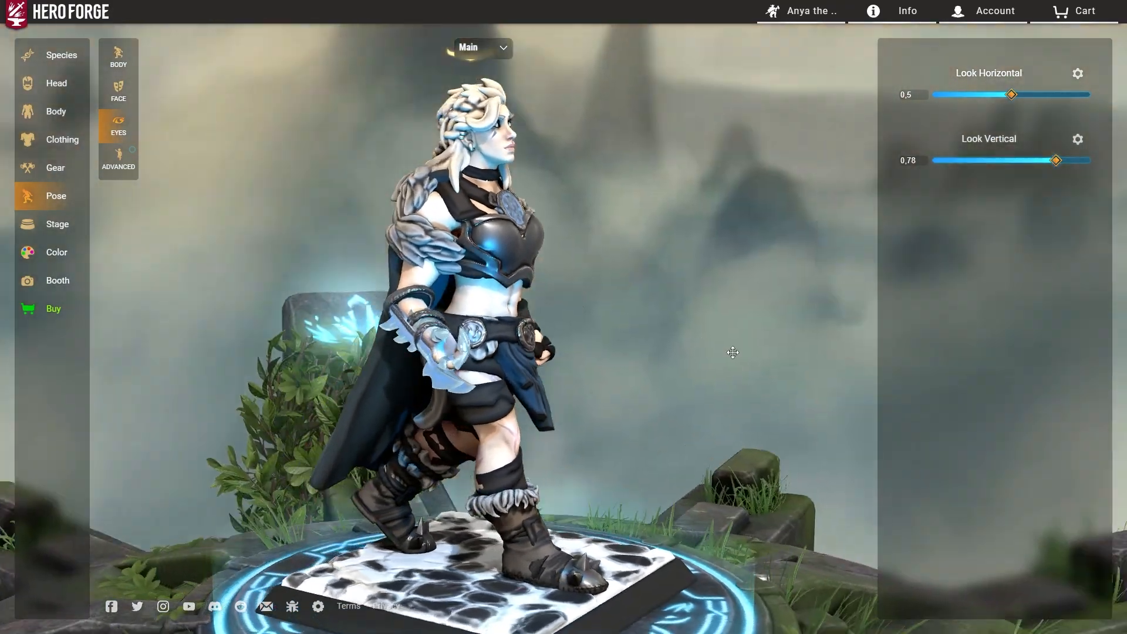
left_click_drag(517, 343, 682, 328)
mouse_move(587, 327)
left_mouse_down()
mouse_move(675, 319)
mouse_move(730, 353)
mouse_move(483, 319)
mouse_move(724, 343)
mouse_move(623, 308)
mouse_move(354, 291)
mouse_move(702, 325)
mouse_move(572, 329)
left_mouse_up()
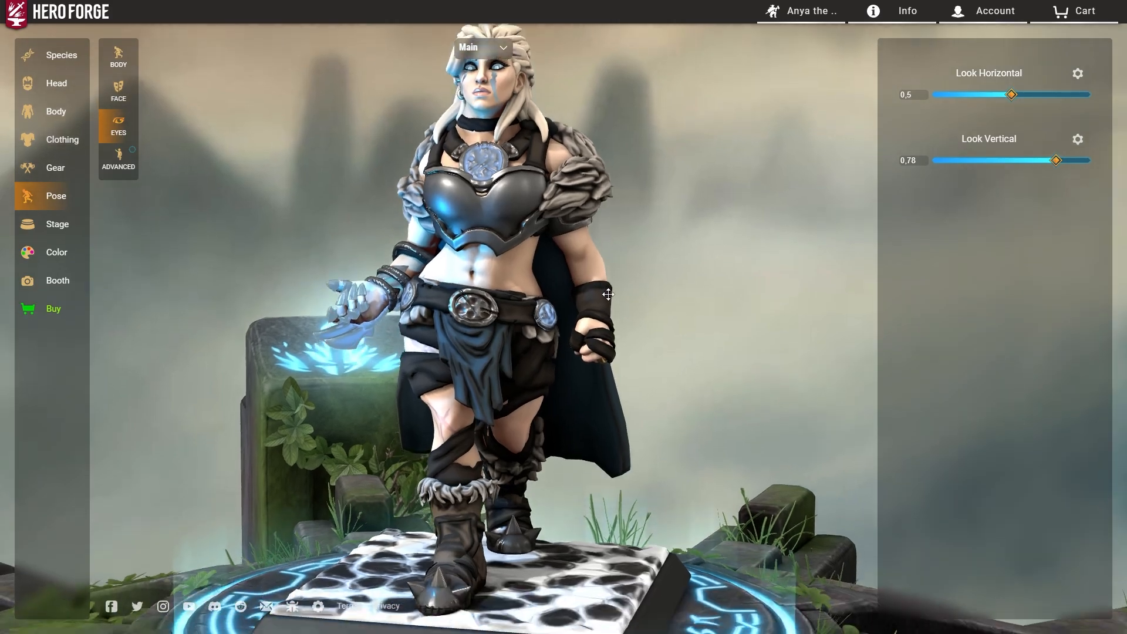
left_click_drag(608, 295, 512, 352)
scroll(512, 352, "up", 2)
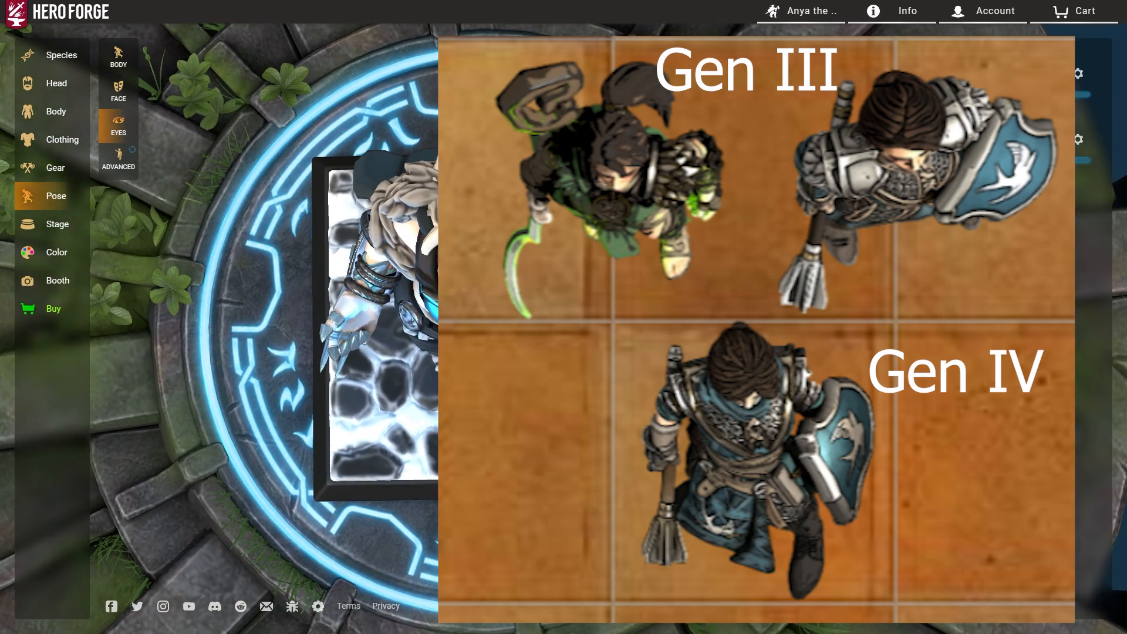
Hide the base in the photo booth portrait and frame the walking version from above
left_click(57, 284)
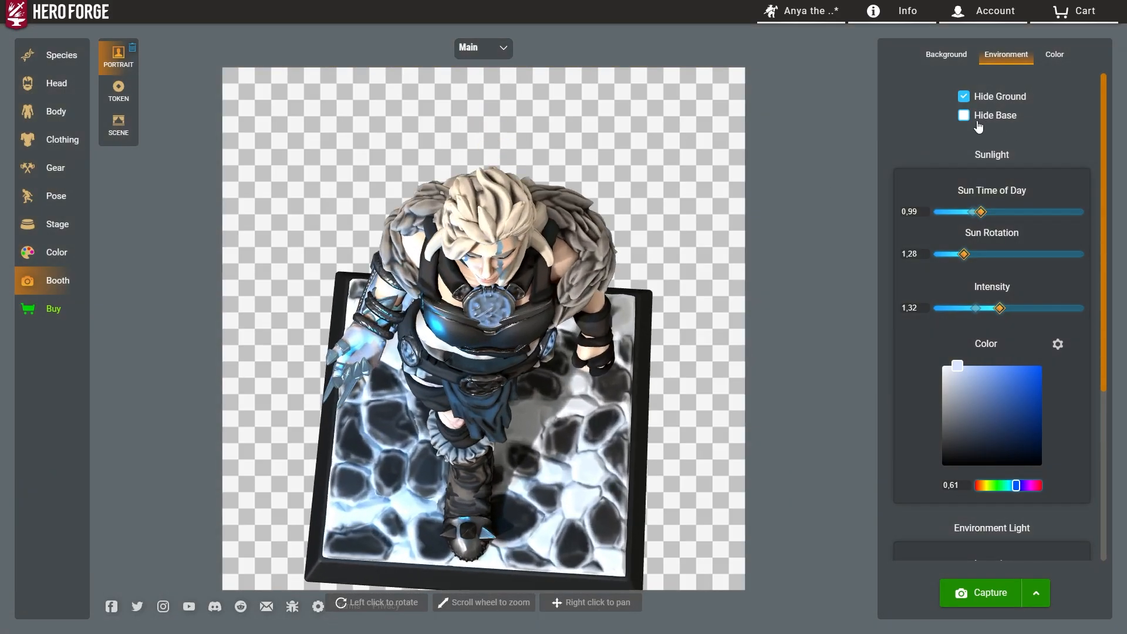
left_click_drag(603, 148, 601, 187)
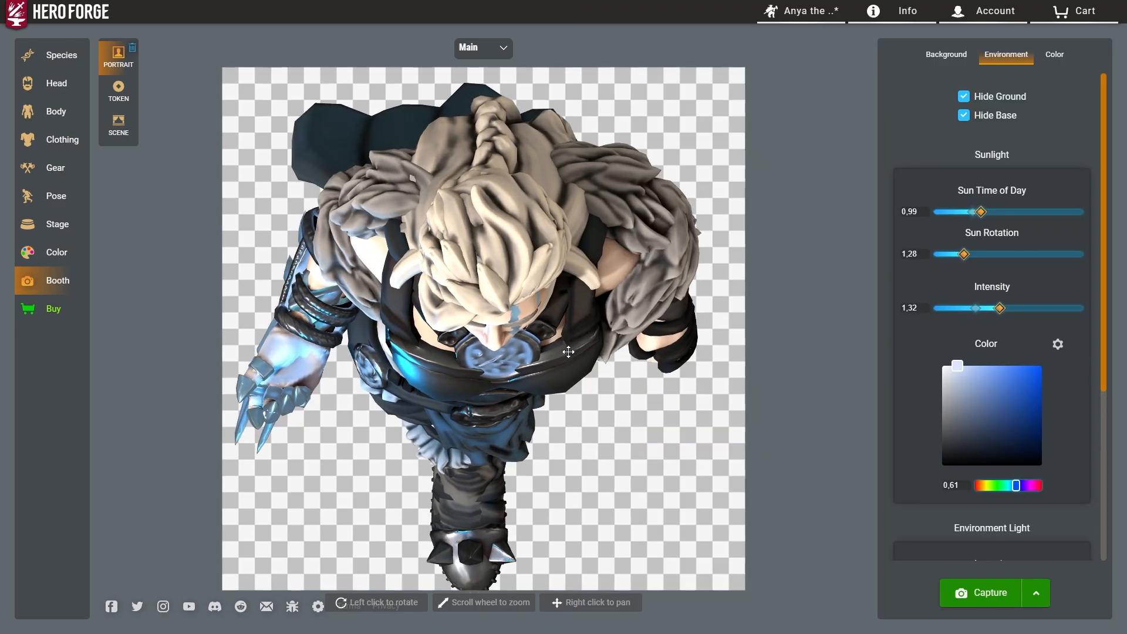
left_click_drag(568, 351, 579, 341)
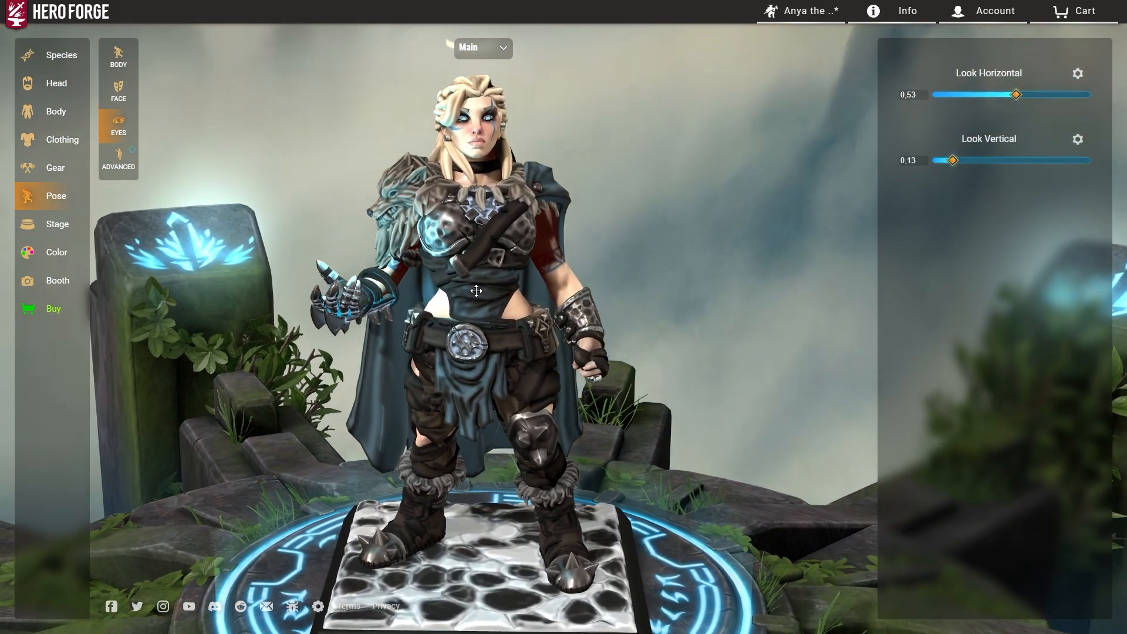
Examine the fur-clad warrior from above in the photo booth portrait without ground or base
left_click_drag(476, 291, 542, 286)
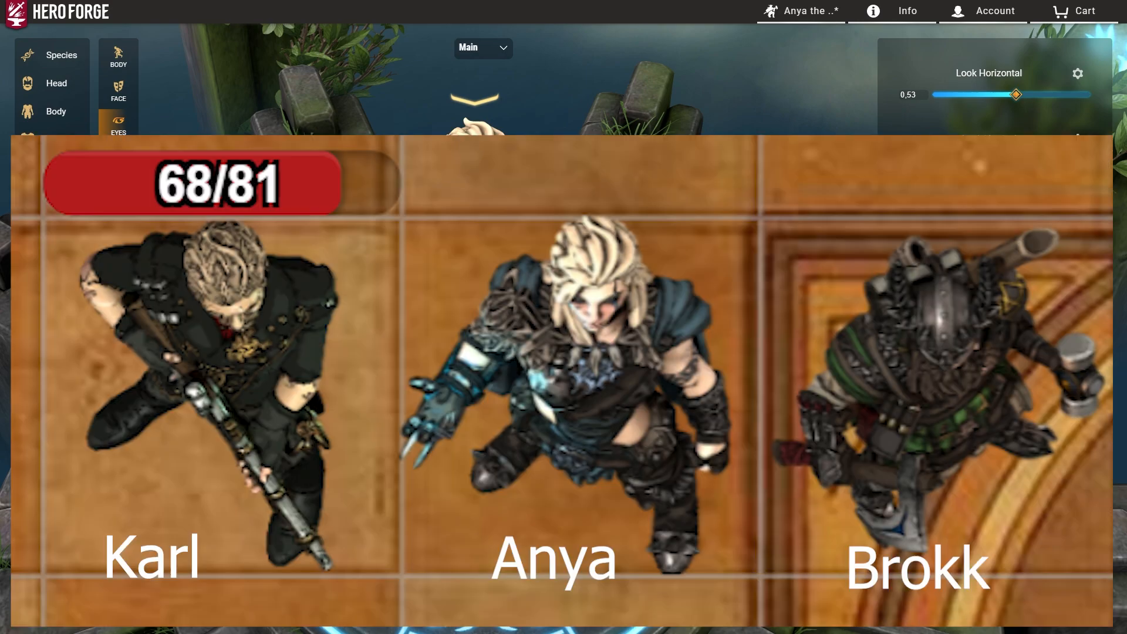
left_click(57, 288)
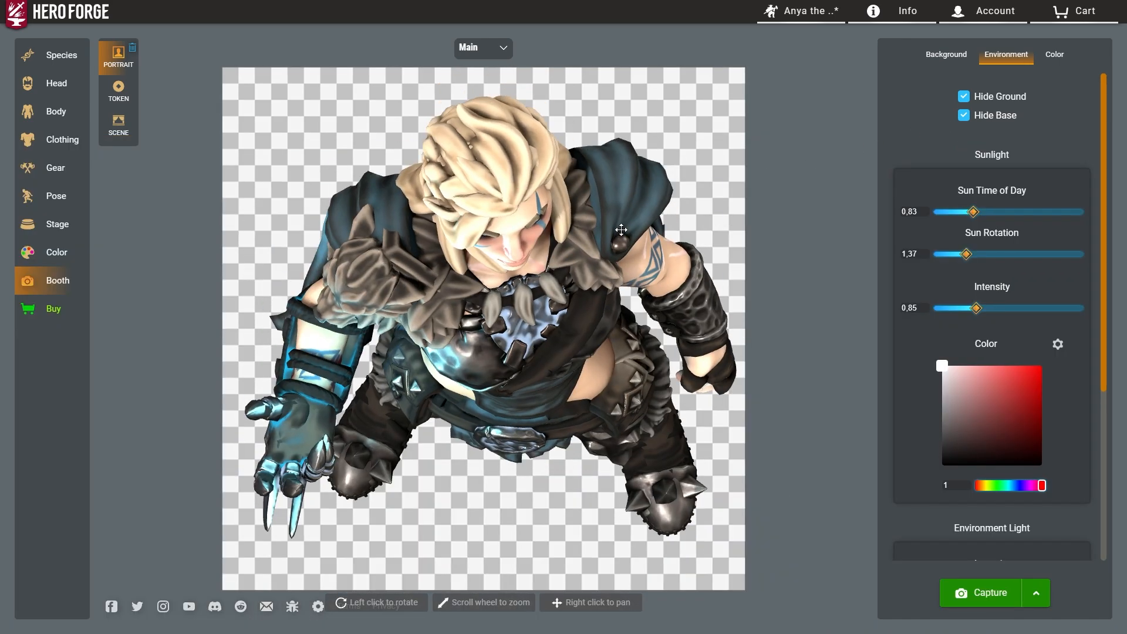
mouse_move(621, 230)
left_mouse_down()
mouse_move(612, 235)
mouse_move(628, 226)
left_mouse_up()
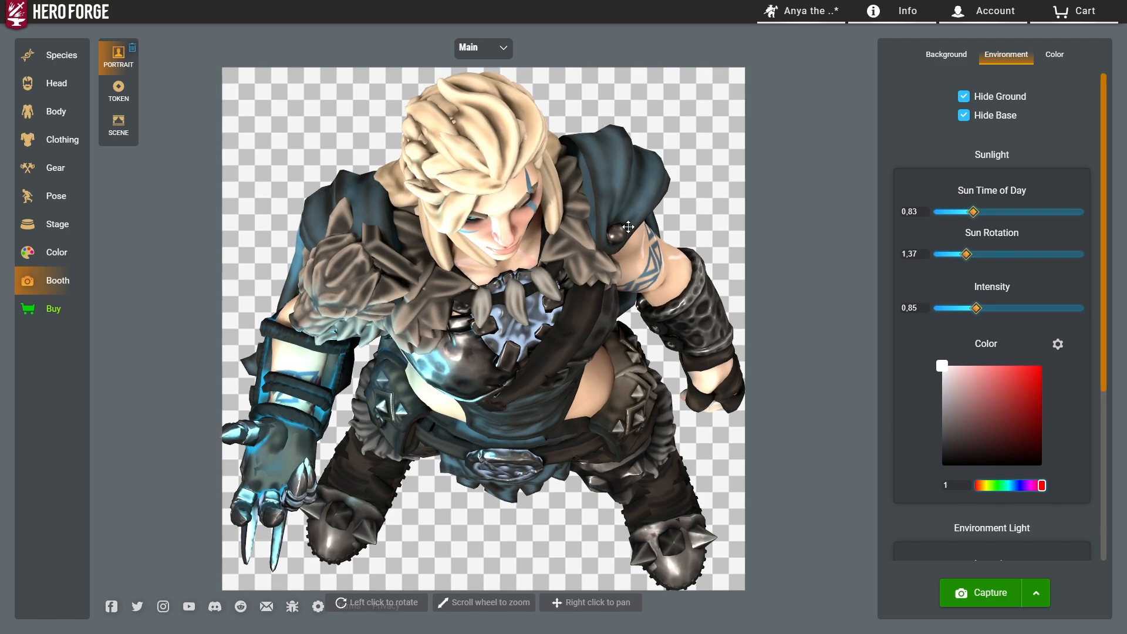
left_click_drag(625, 226, 601, 225)
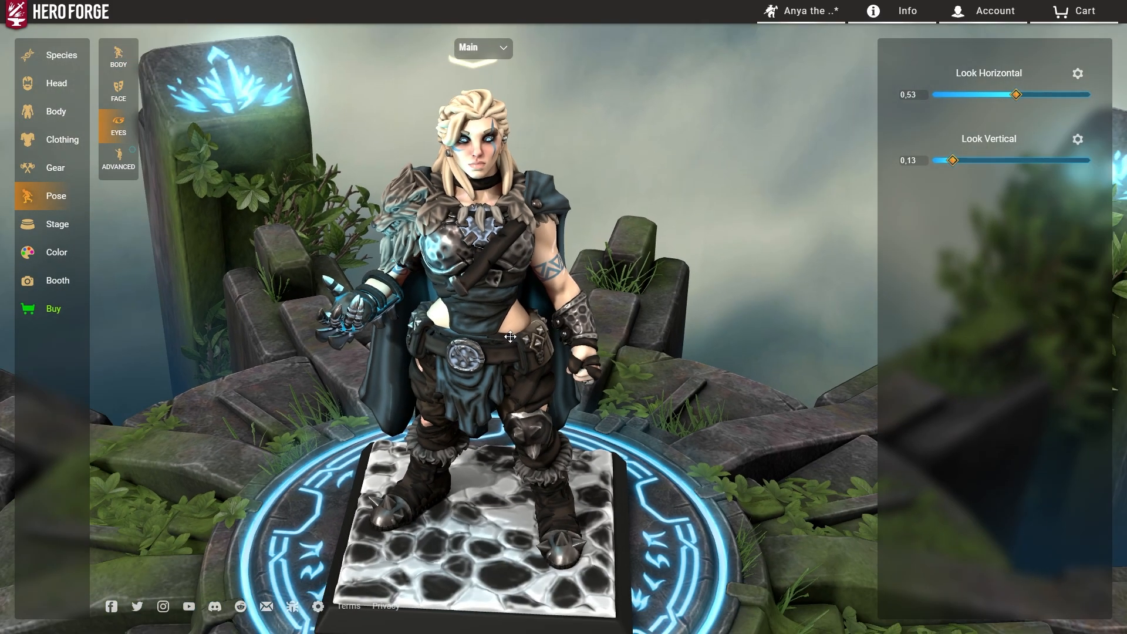
Open the main figure's advanced pose settings and show its whole-character position controls
left_click_drag(510, 336, 292, 240)
left_click(119, 158)
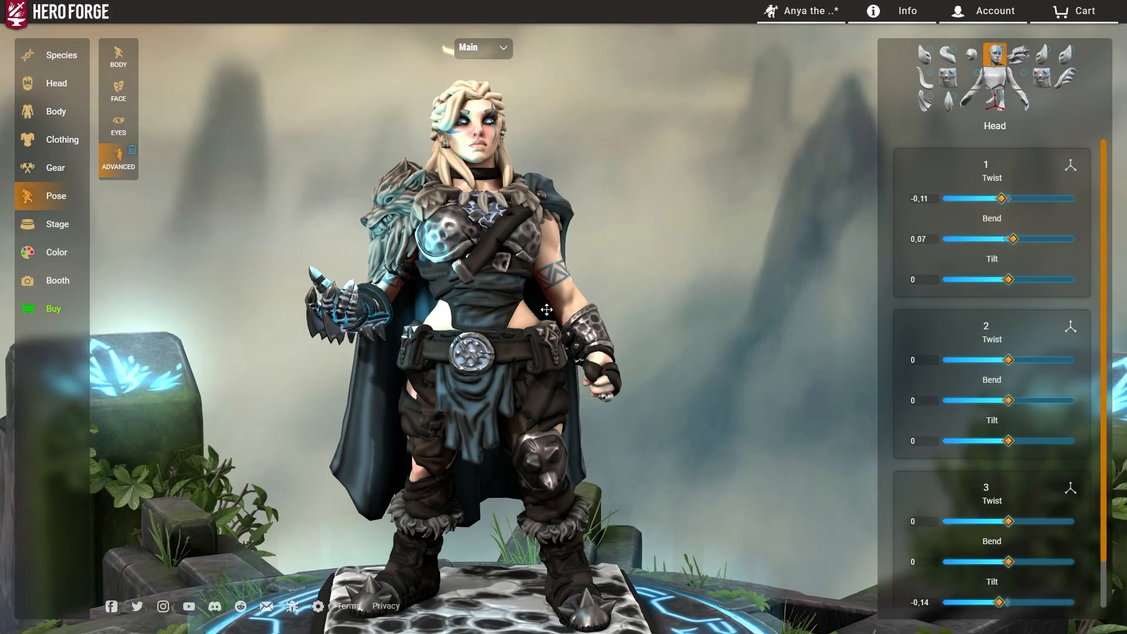
left_click_drag(555, 314, 570, 262)
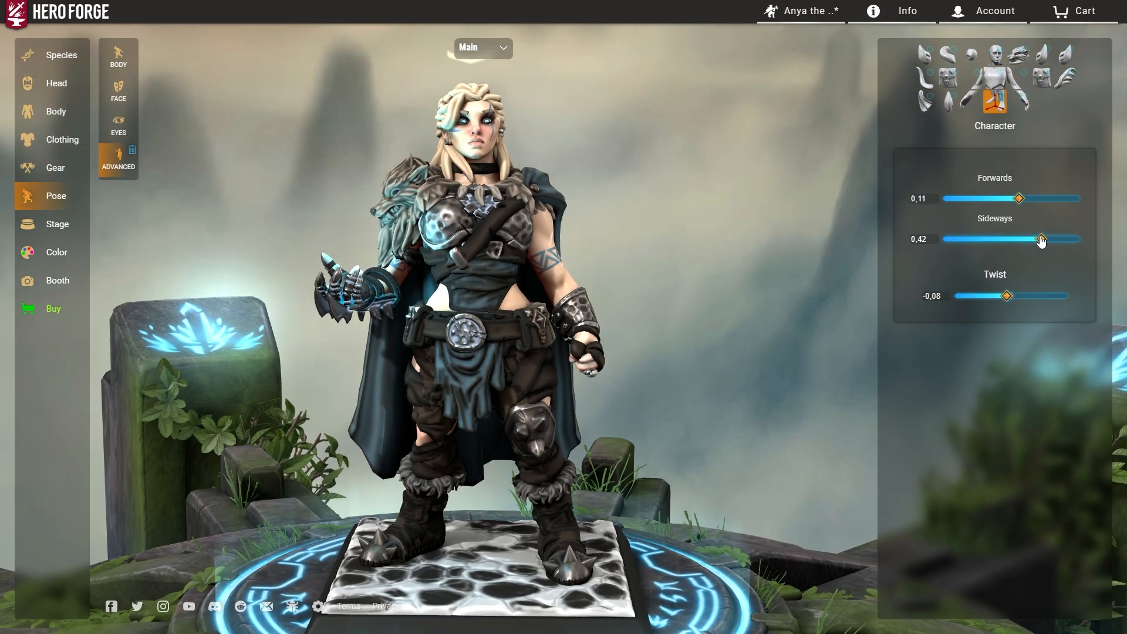
Shift the extra figure sideways to 0.93 to inspect both bodies separately, and undo the shift
left_click(485, 64)
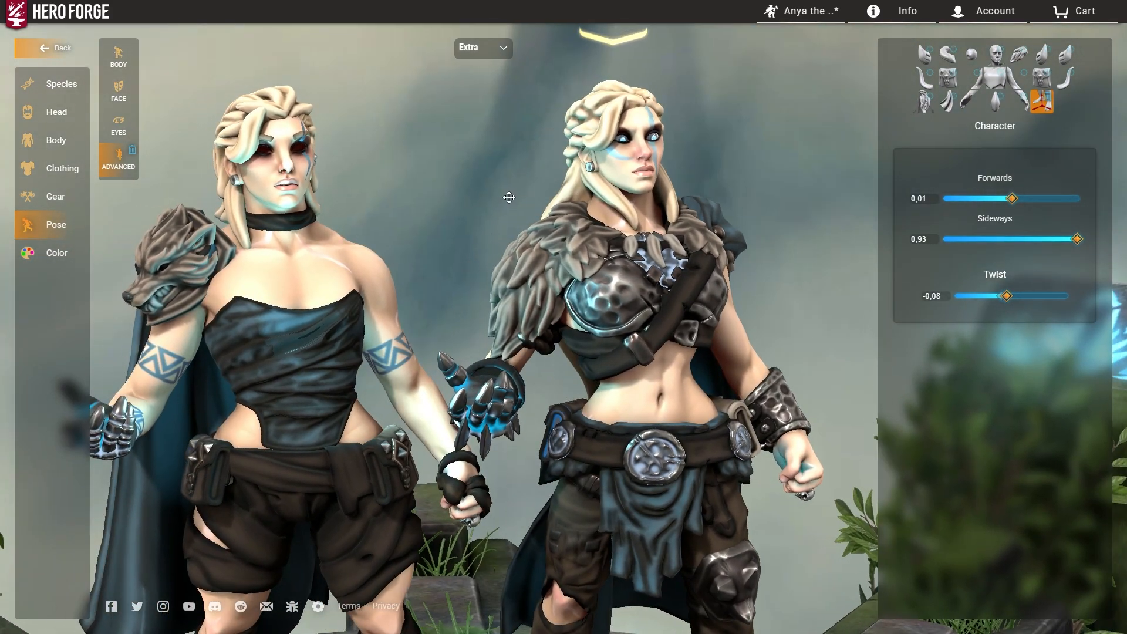
left_click_drag(509, 197, 613, 205)
scroll(587, 202, "down", 3)
key("ctrl+z")
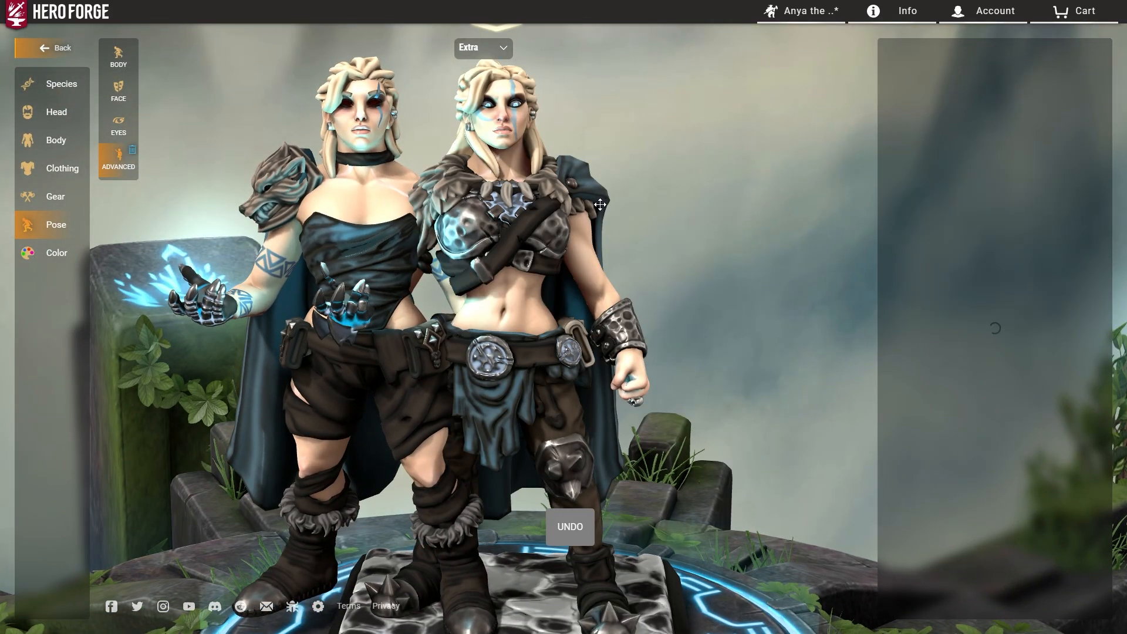
Examine the overlapped faces up close from the front and in profile, checking the nose, lips and cheek markings
scroll(594, 184, "up", 3)
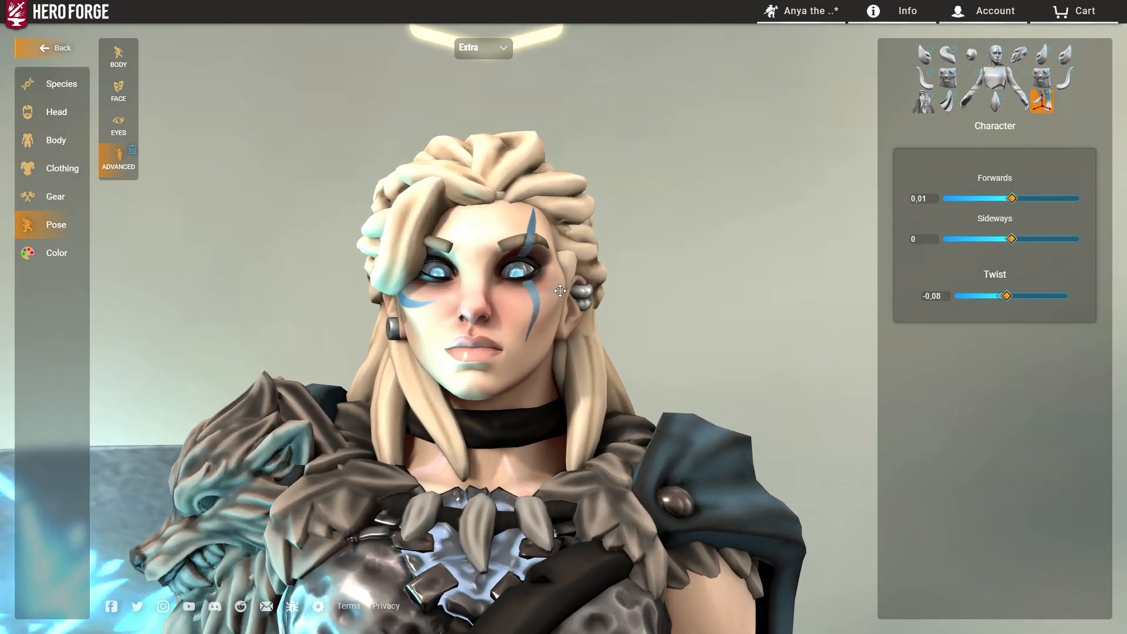
scroll(586, 279, "up", 5)
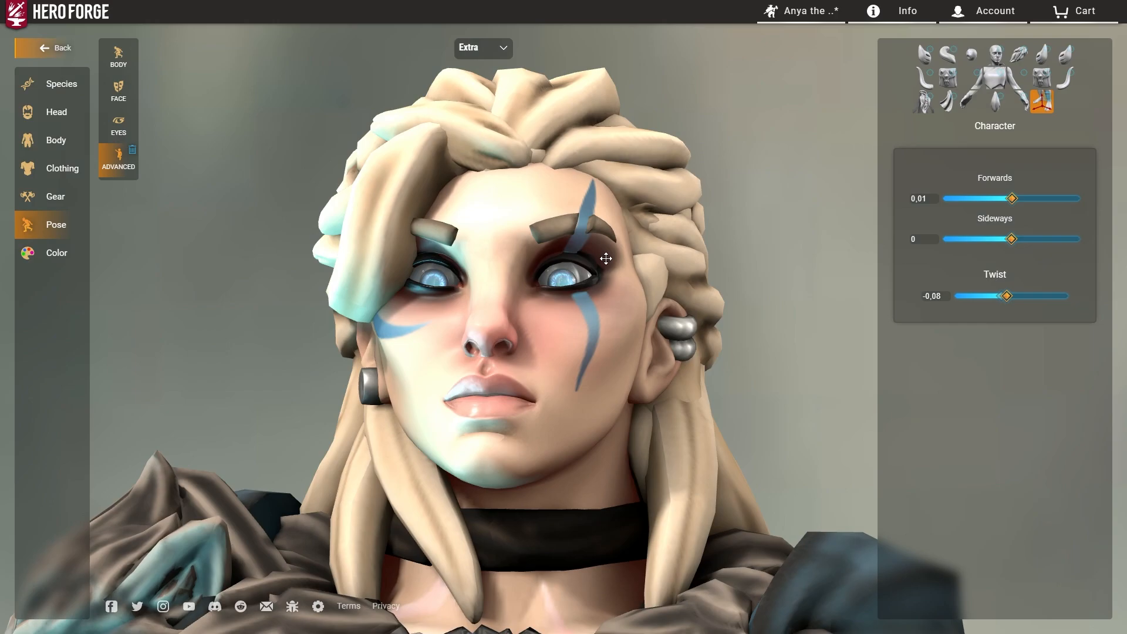
scroll(605, 258, "up", 2)
left_click_drag(606, 258, 496, 333)
scroll(624, 304, "up", 2)
left_click_drag(655, 300, 549, 333)
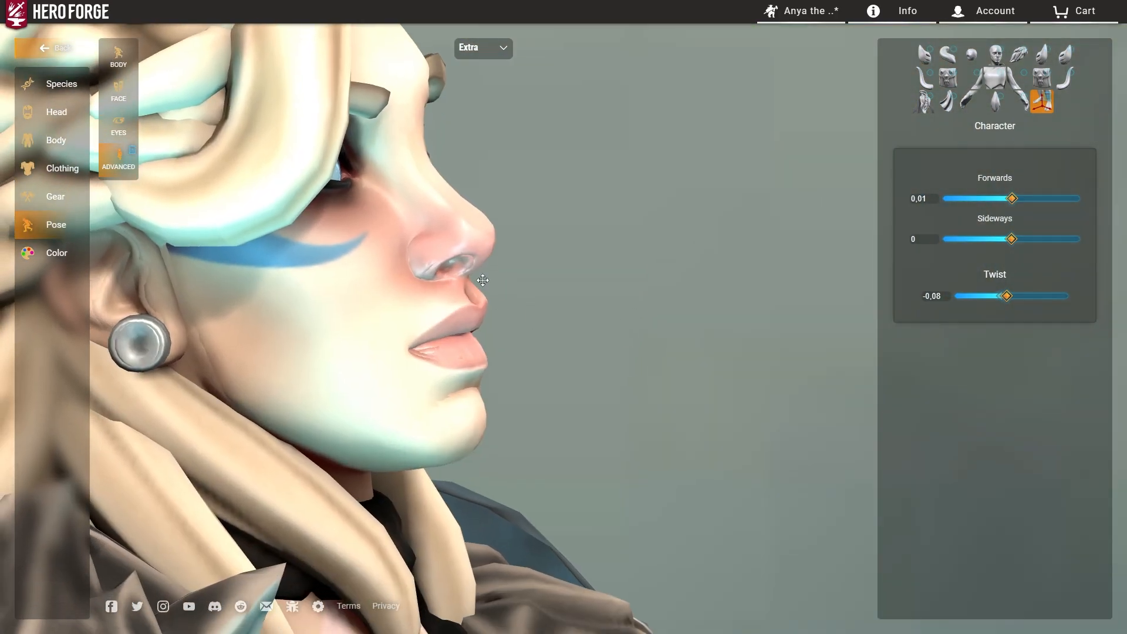
left_click_drag(482, 280, 614, 301)
left_click_drag(547, 311, 472, 309)
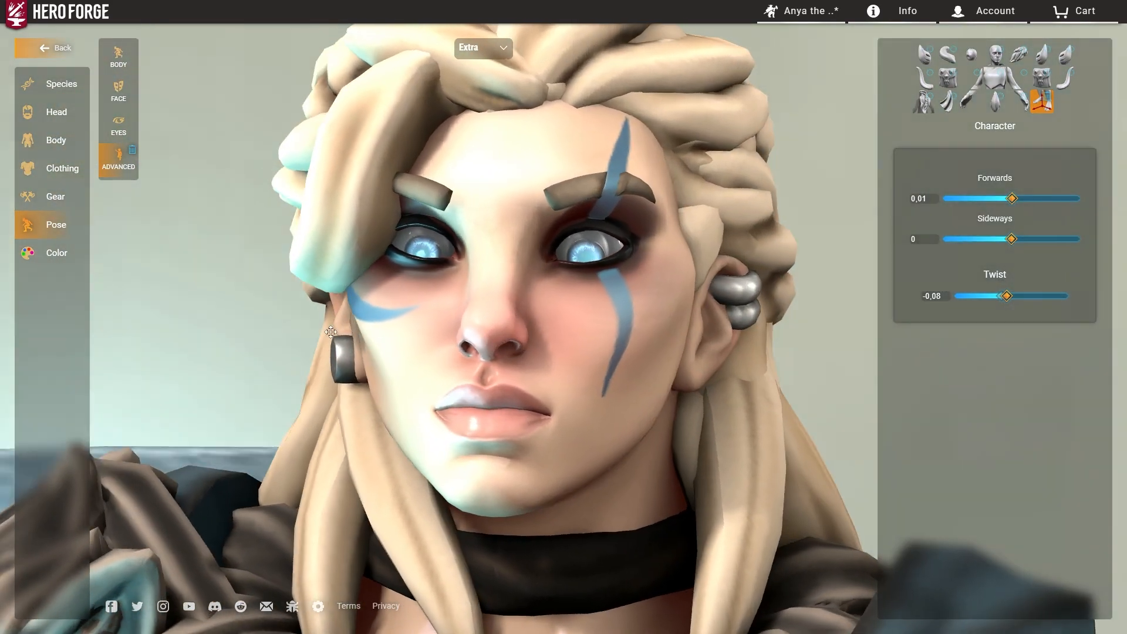
Examine the face again from several distances and angles, switching from the extra figure back to the main one
scroll(488, 307, "down", 4)
left_click_drag(543, 303, 663, 335)
scroll(668, 308, "up", 4)
left_click_drag(476, 405, 642, 207)
scroll(537, 220, "down", 4)
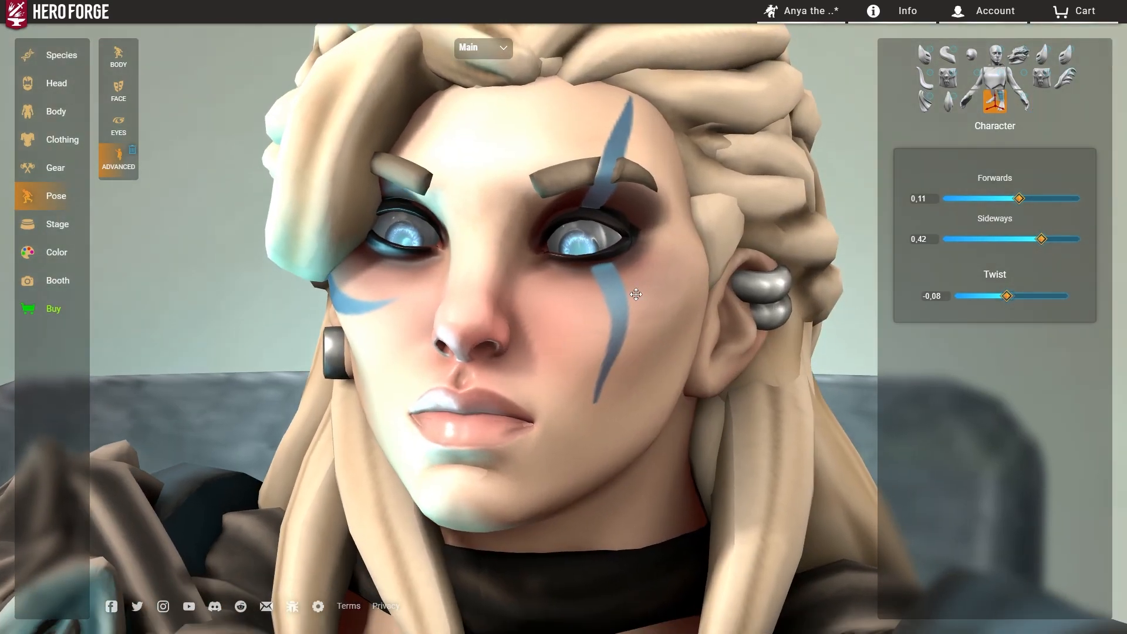
left_click_drag(635, 295, 624, 320)
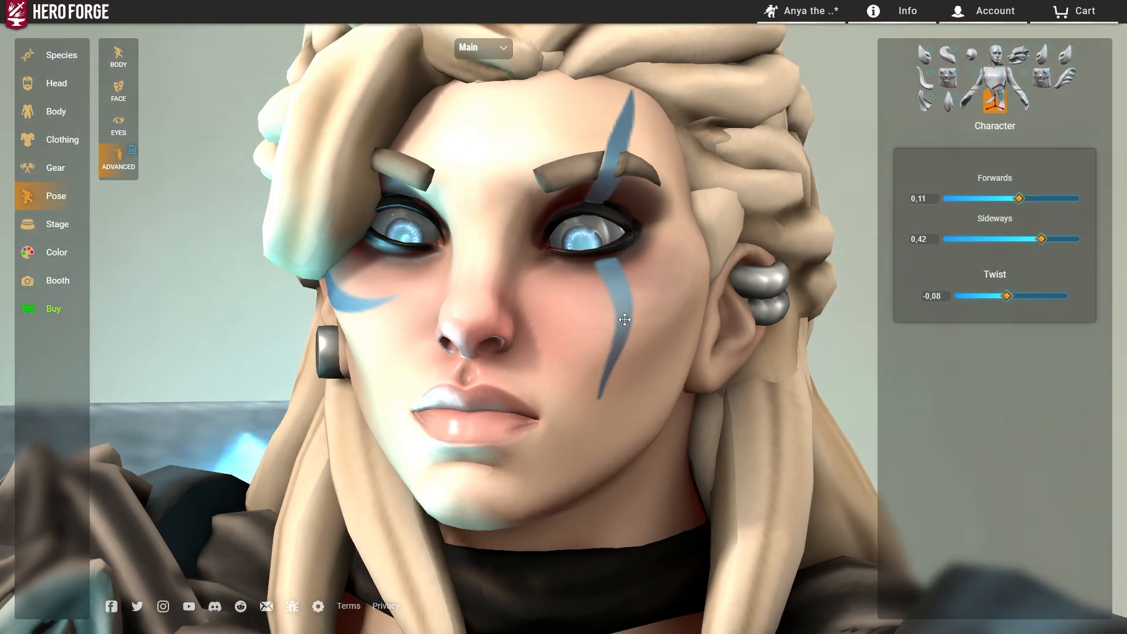
Examine the main figure's face at several distances, from both sides and from the front
scroll(625, 319, "down", 6)
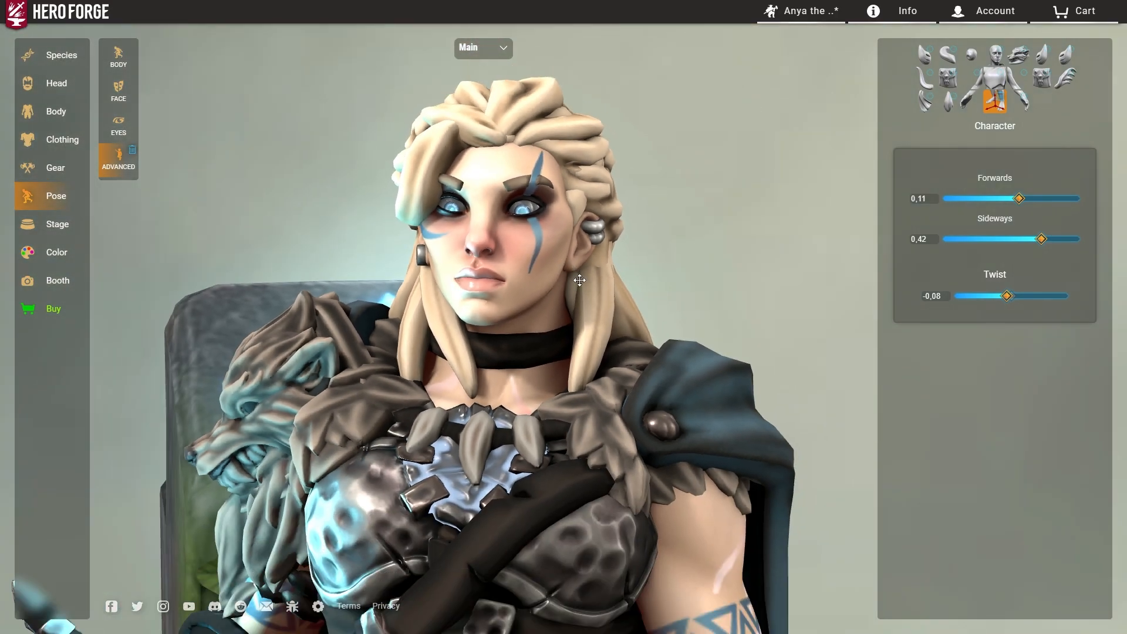
scroll(580, 280, "up", 6)
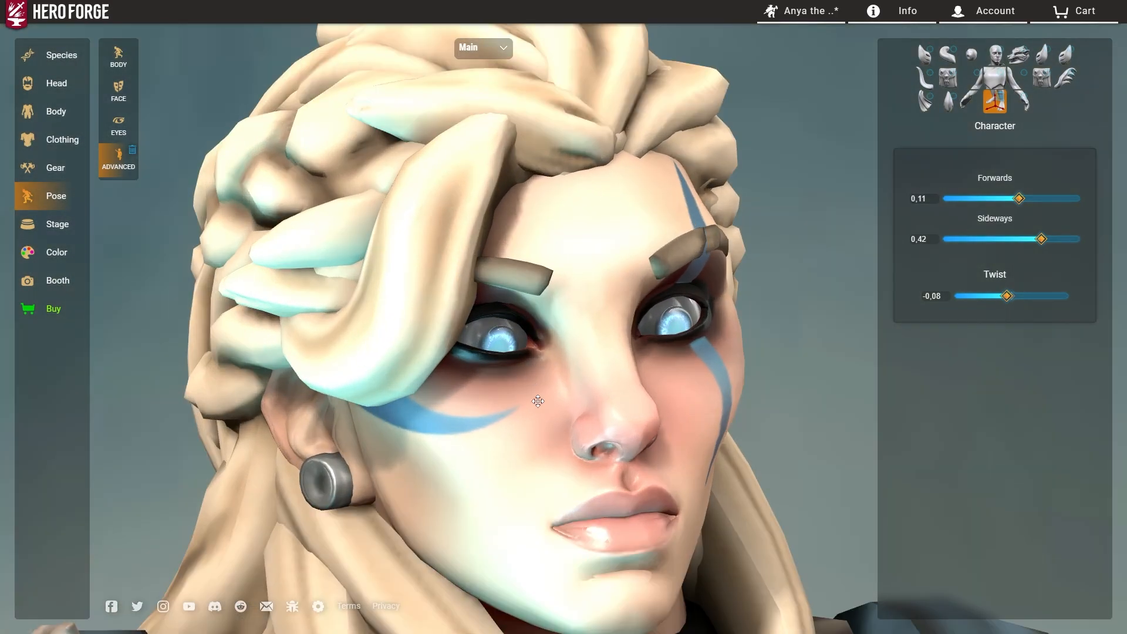
left_click_drag(538, 401, 475, 311)
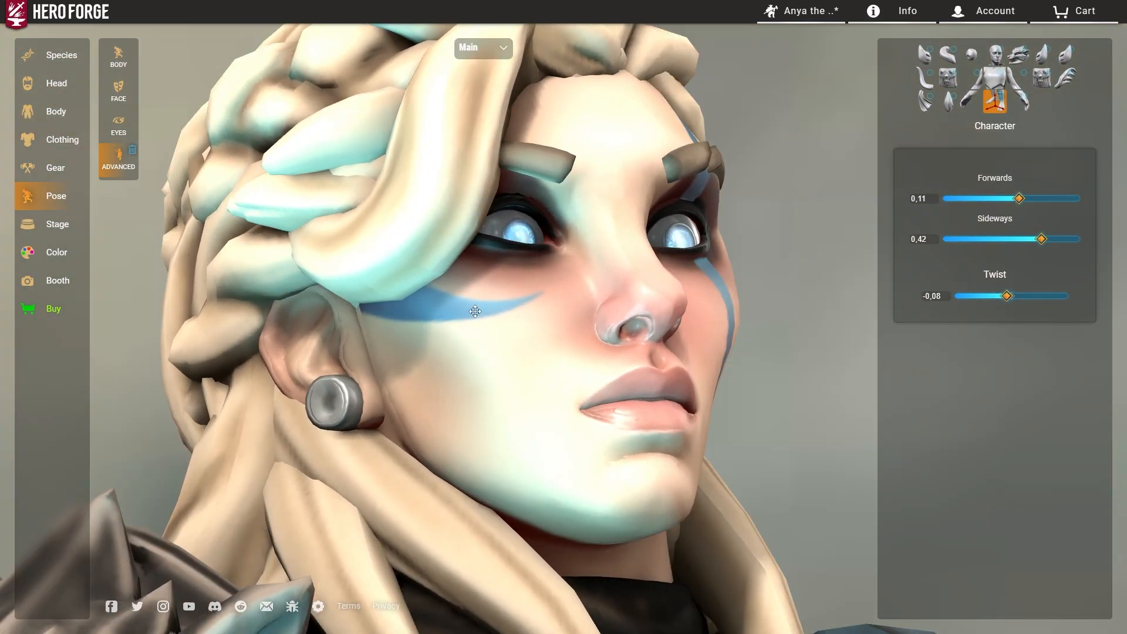
right_click_drag(475, 311, 486, 286)
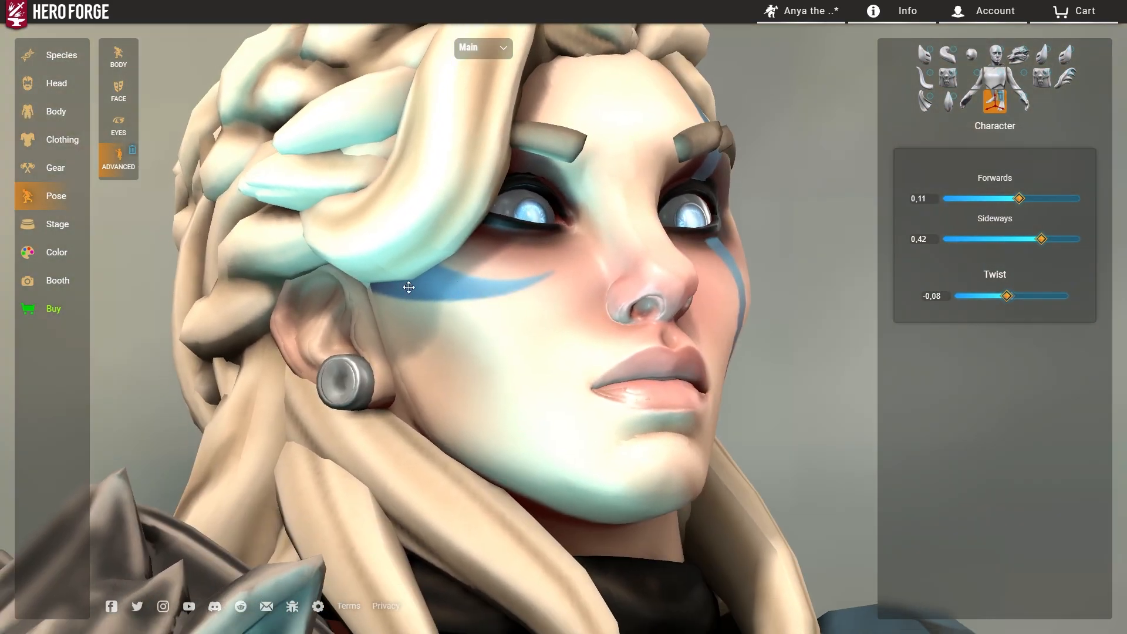
left_click_drag(408, 287, 540, 300)
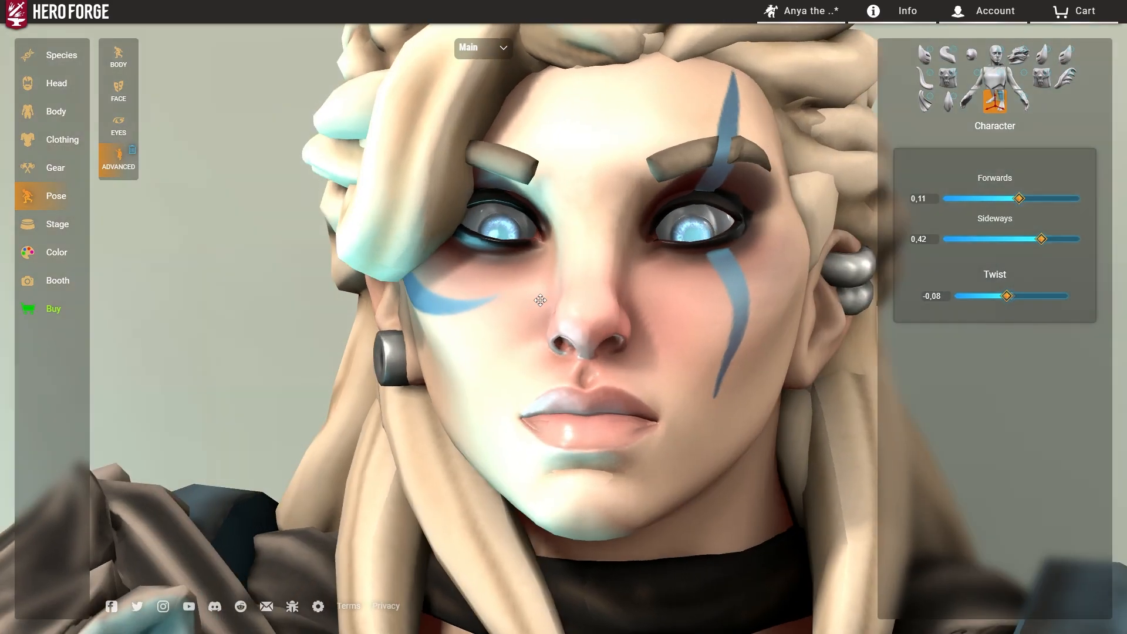
right_click_drag(651, 376, 589, 388)
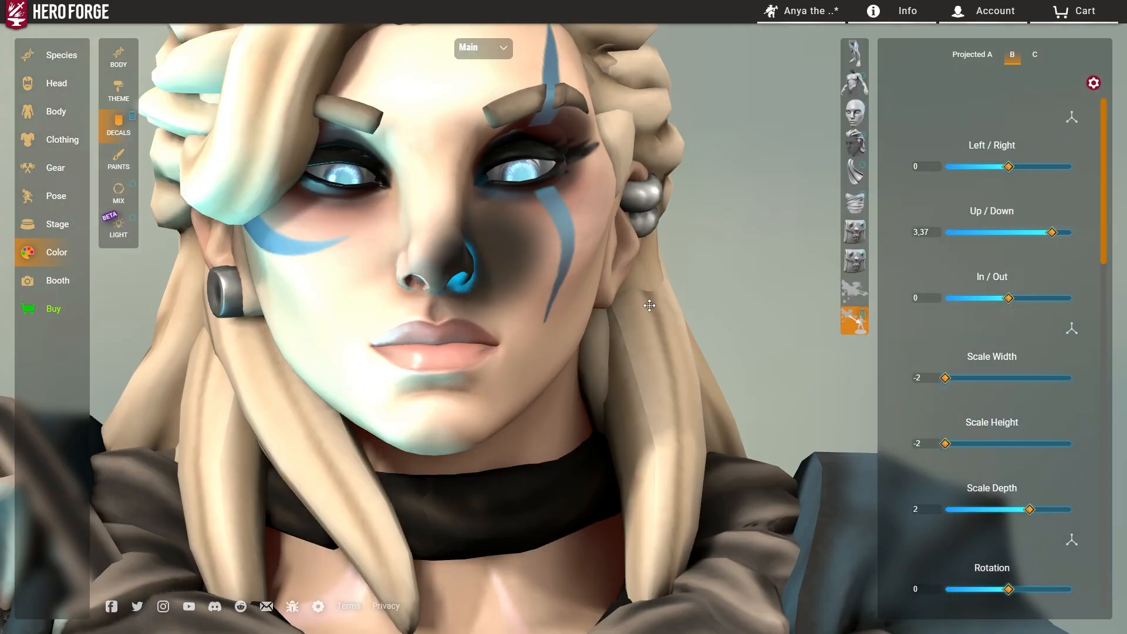
Set the projected B decal's Up/Down to 3.41 on the face and adjust its Left/Right offset and Scale Width
left_click_drag(1042, 233, 1052, 232)
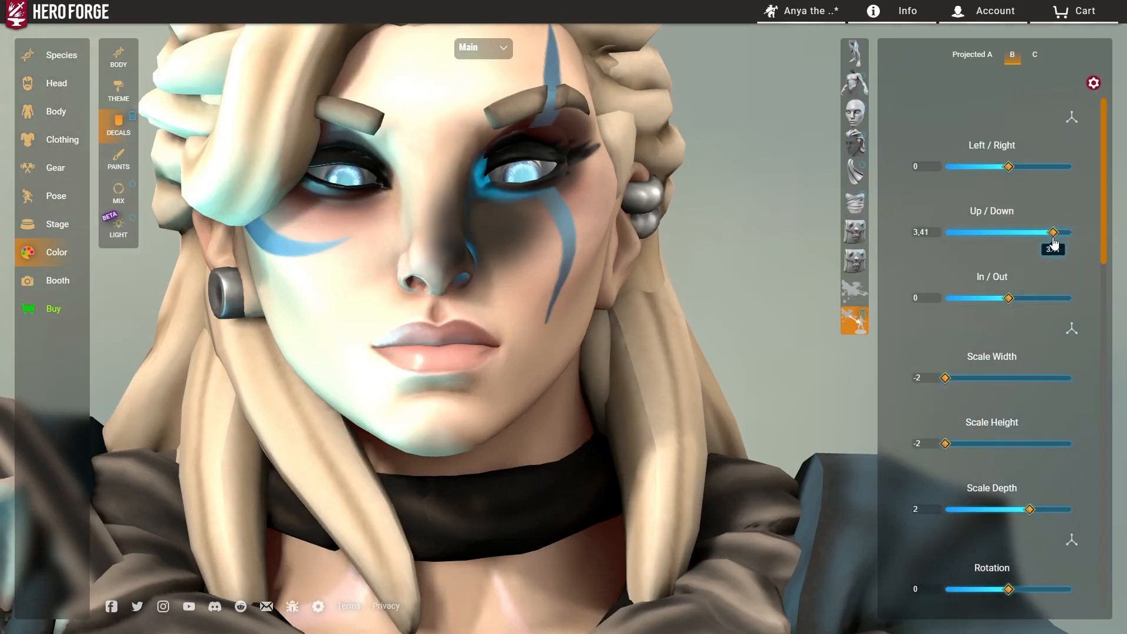
left_click_drag(999, 167, 1008, 171)
left_click_drag(945, 378, 958, 379)
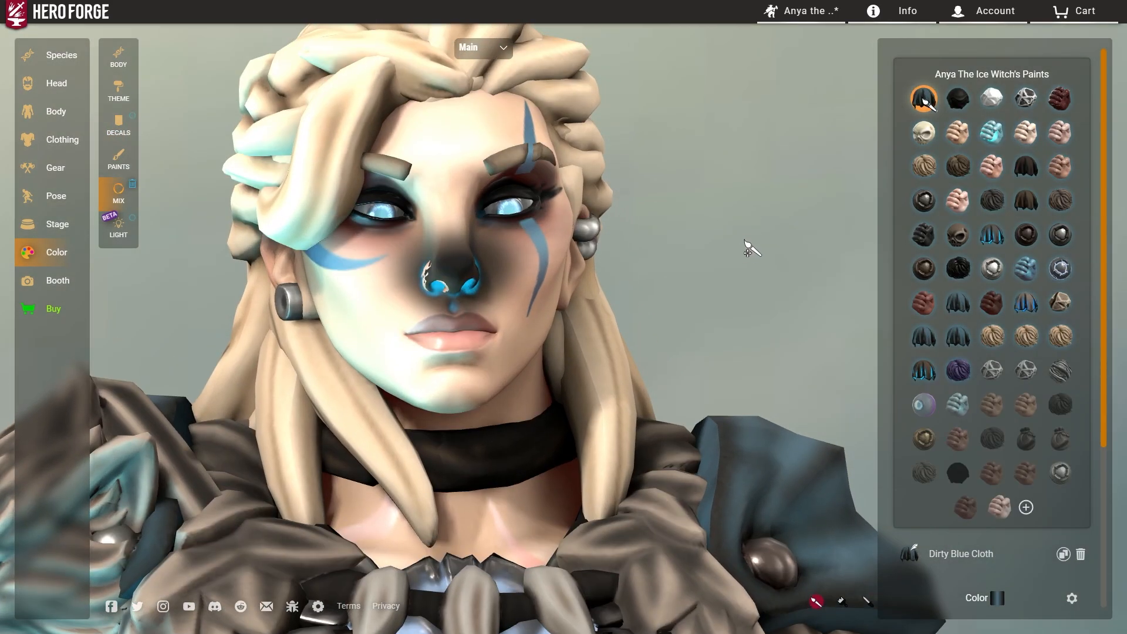
Show the Light Skin paint and adjust its detailed color settings
scroll(992, 234, "down", 4)
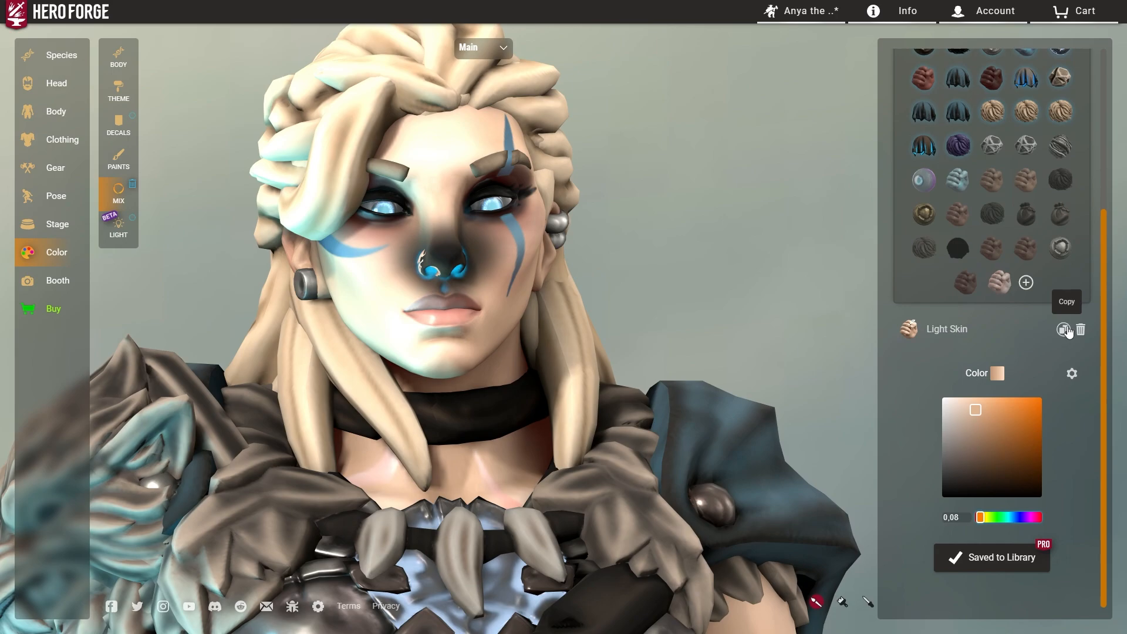
left_click(1072, 375)
left_click_drag(981, 373, 978, 373)
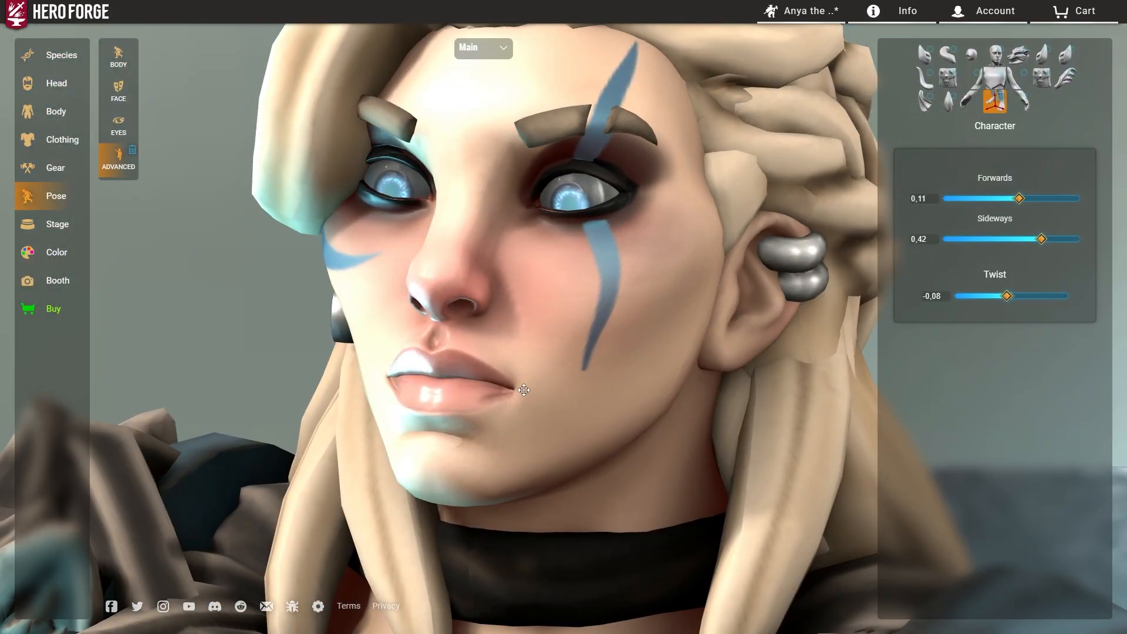
Examine the face from a low angle, and the torso, midriff and belt up close
left_click_drag(524, 390, 599, 340)
scroll(599, 340, "down", 10)
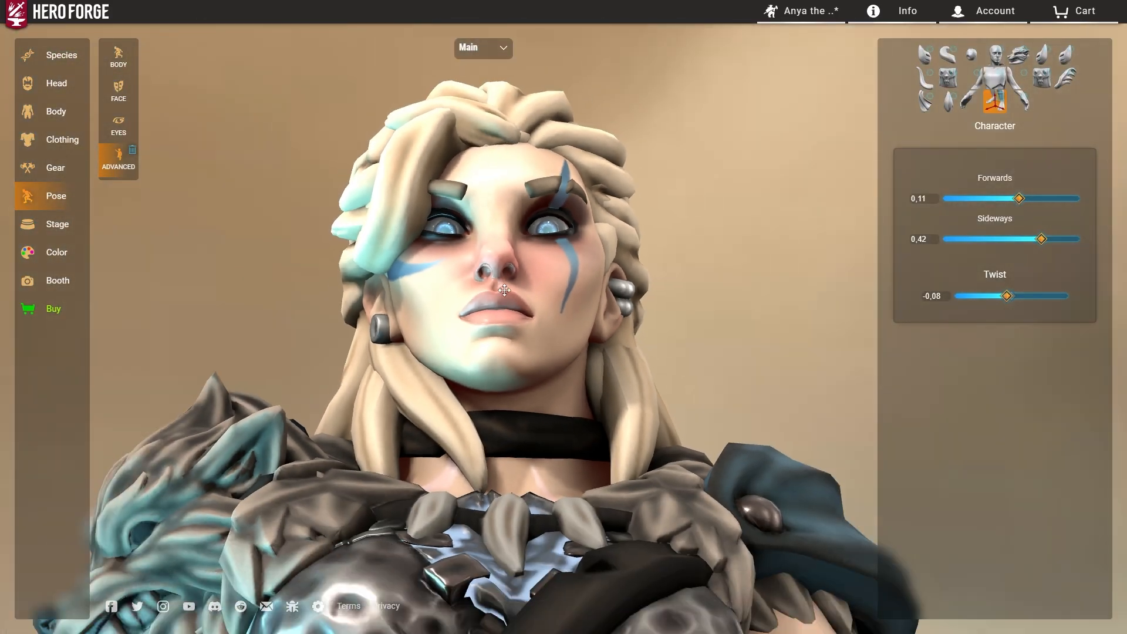
scroll(540, 234, "up", 5)
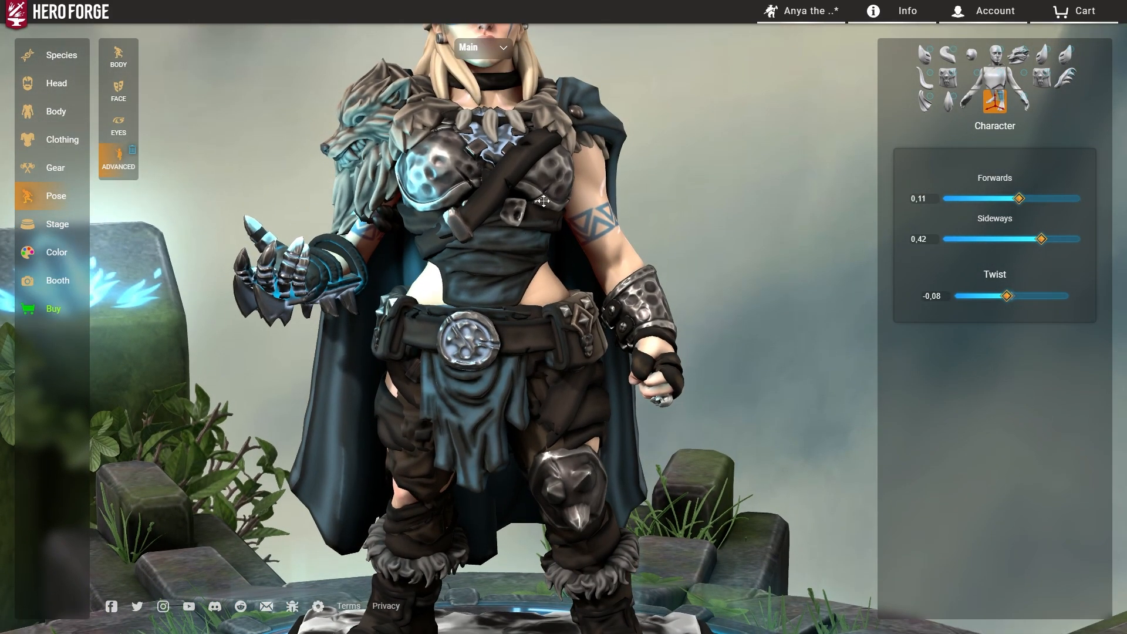
scroll(544, 234, "up", 5)
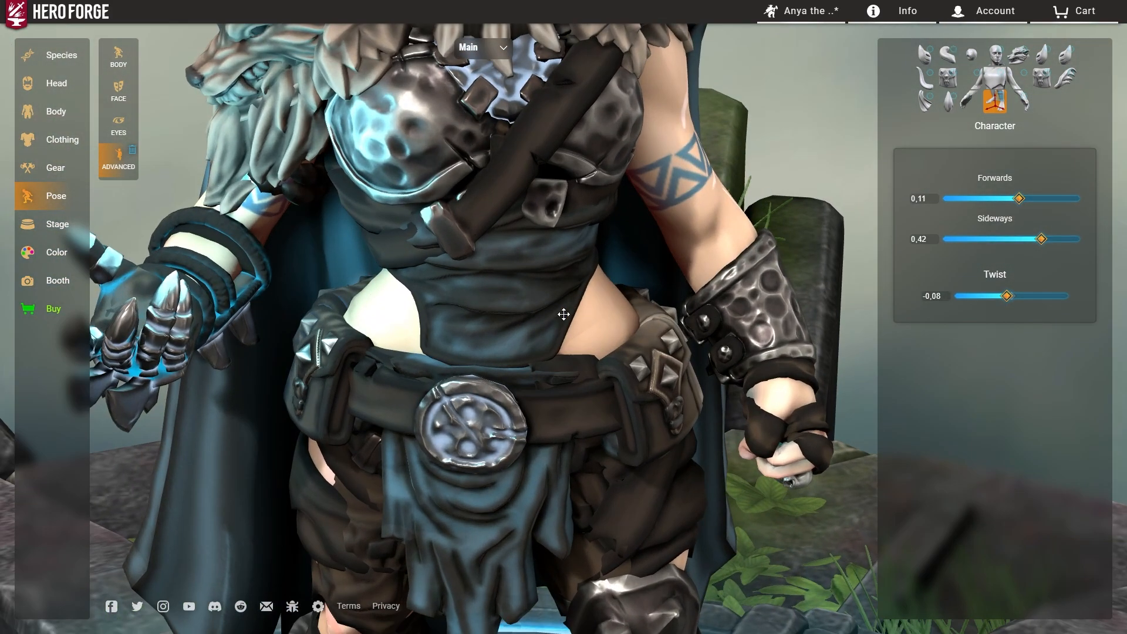
scroll(564, 315, "up", 3)
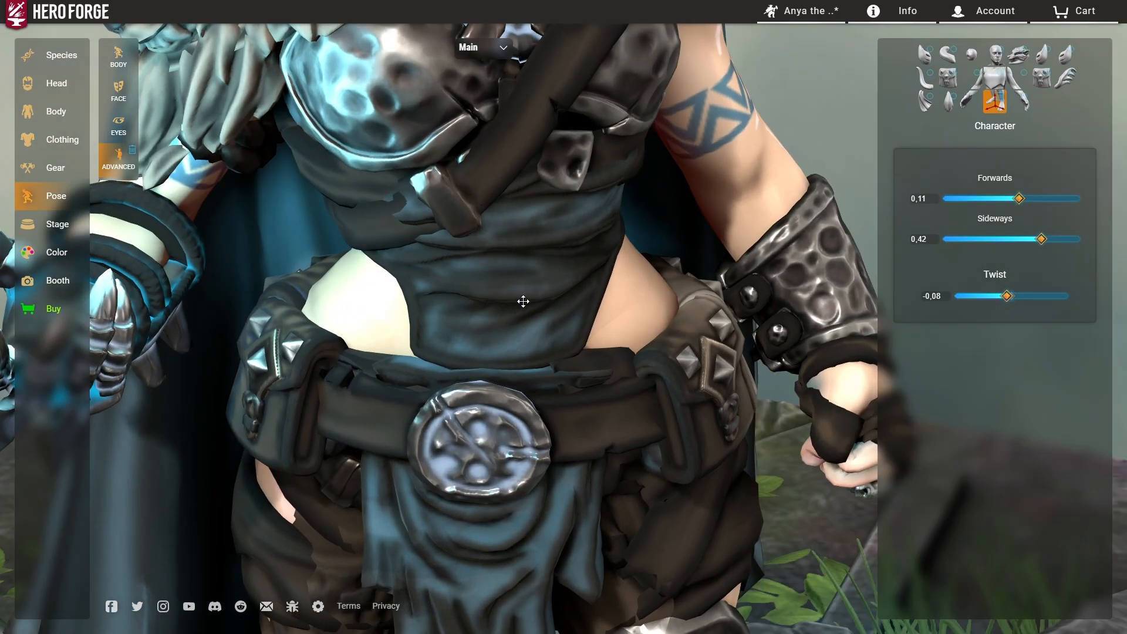
scroll(523, 301, "down", 5)
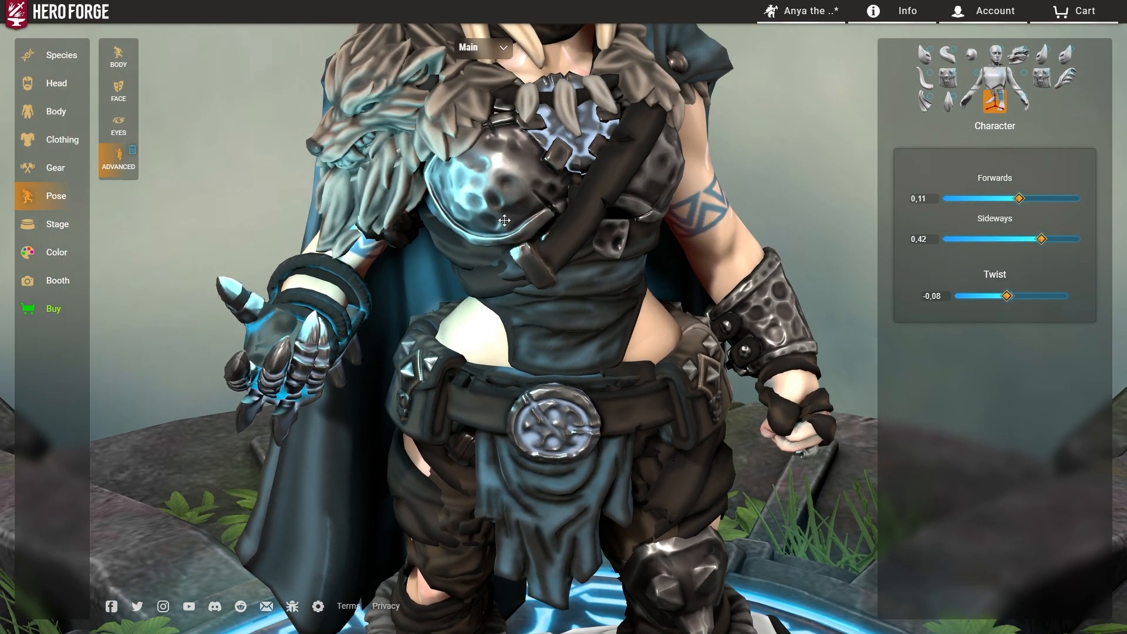
Examine the combined outfit from the chest armor to the hip cloth, torn trousers and knee guard from several angles
left_click_drag(504, 220, 628, 317)
scroll(629, 317, "up", 3)
left_click_drag(579, 241, 502, 135)
left_click_drag(456, 270, 513, 219)
scroll(448, 300, "down", 3)
scroll(606, 244, "up", 5)
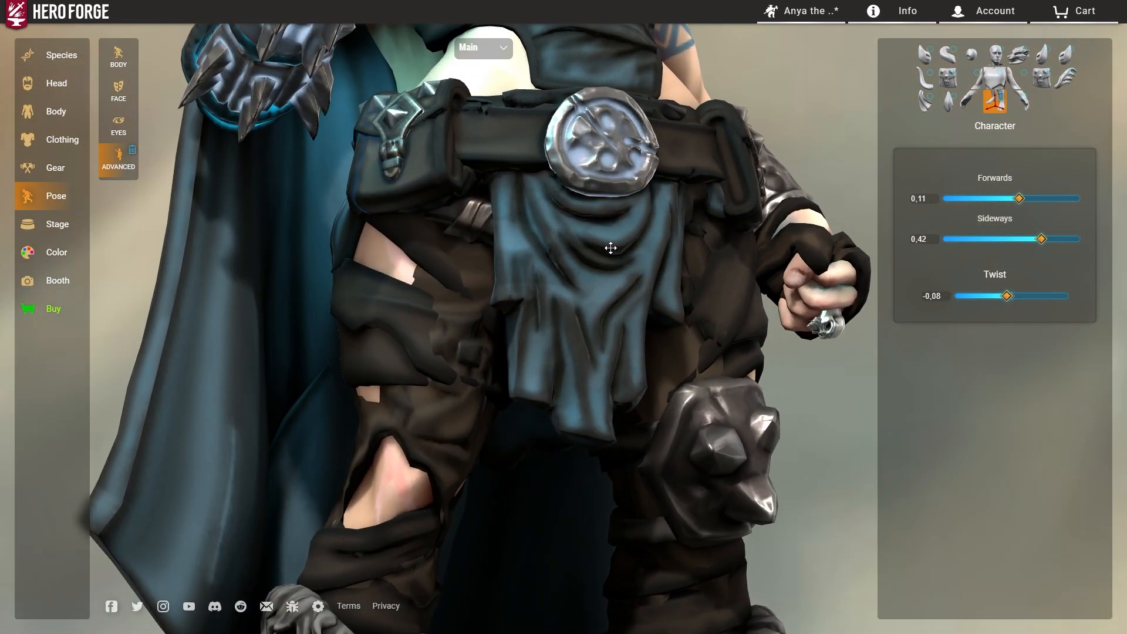
scroll(627, 302, "down", 6)
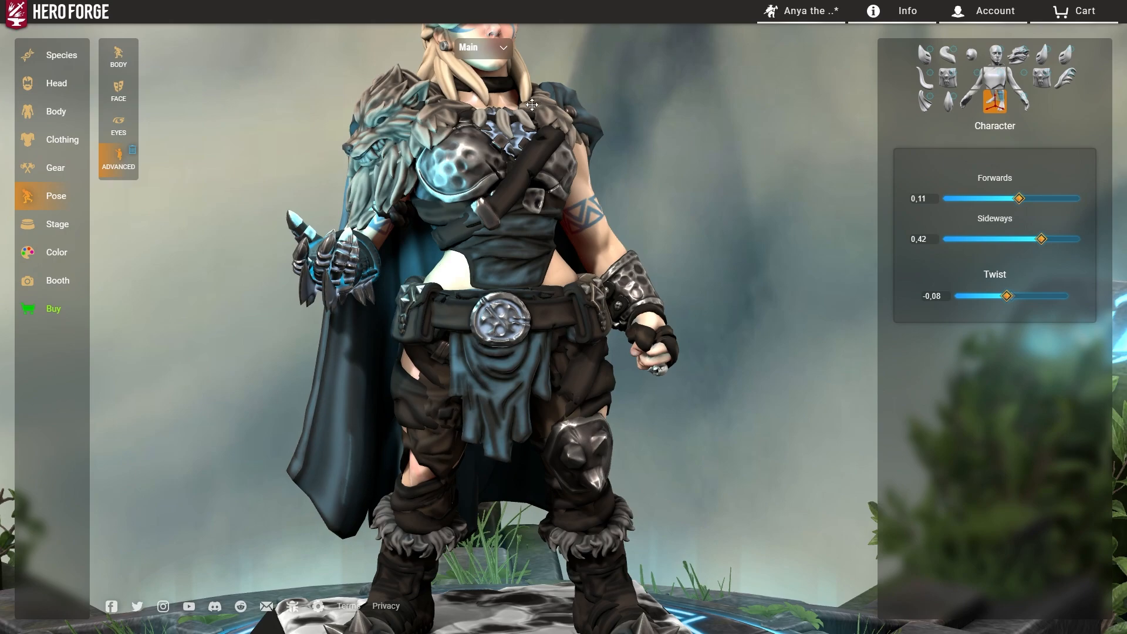
left_click_drag(531, 105, 509, 126)
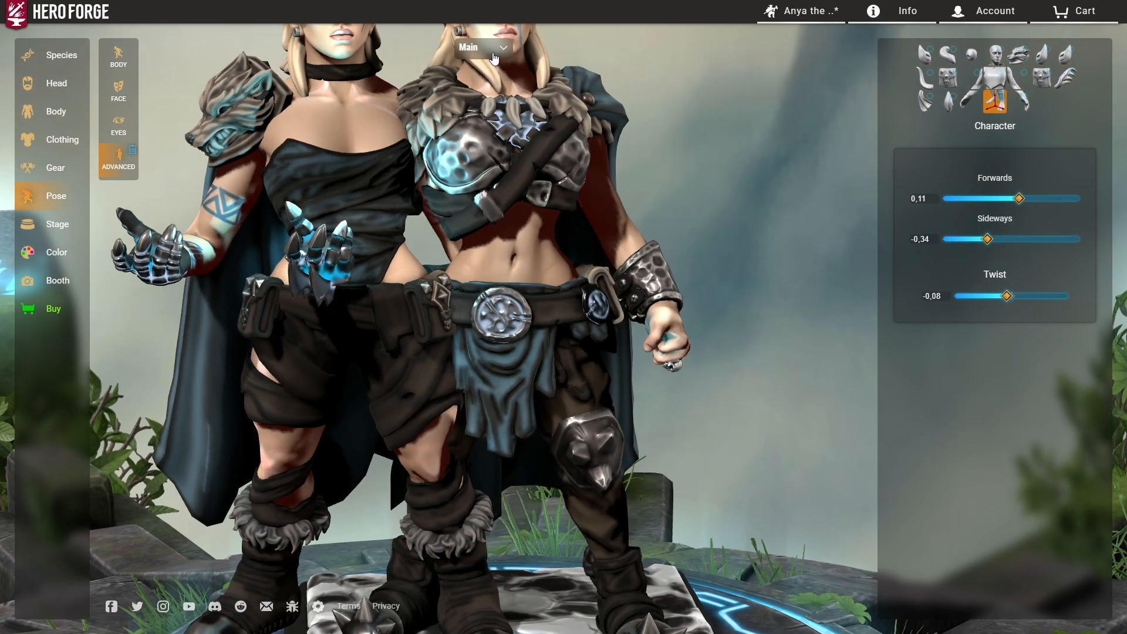
Shift the extra figure sideways to 0.97 to separate the two bodies, and inspect its chest armor, midriff and belt
left_click_drag(1010, 240, 1080, 239)
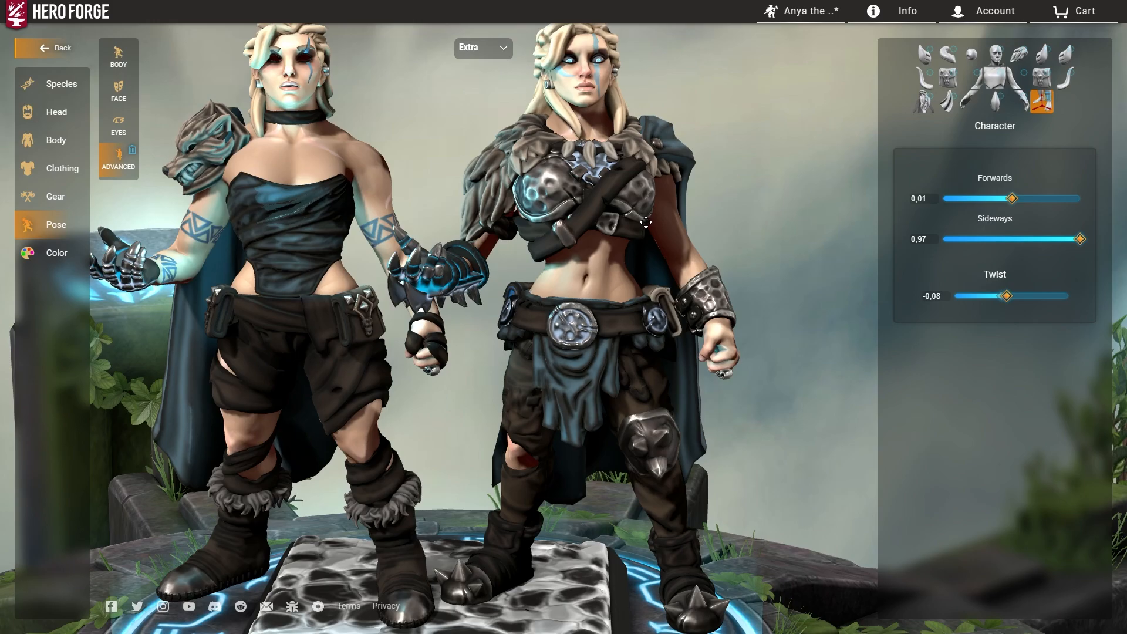
scroll(700, 243, "up", 3)
left_click_drag(577, 181, 432, 191)
scroll(432, 191, "up", 2)
right_click_drag(432, 191, 542, 253)
scroll(574, 265, "up", 3)
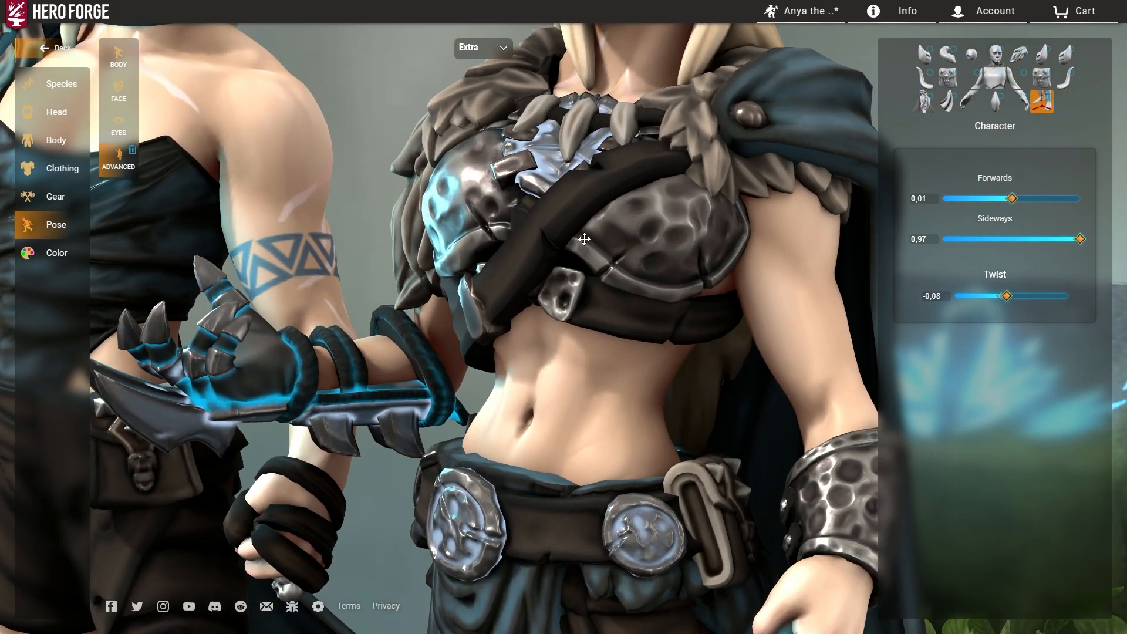
right_click_drag(509, 153, 426, 266)
right_click_drag(495, 332, 513, 262)
right_click_drag(488, 549, 513, 370)
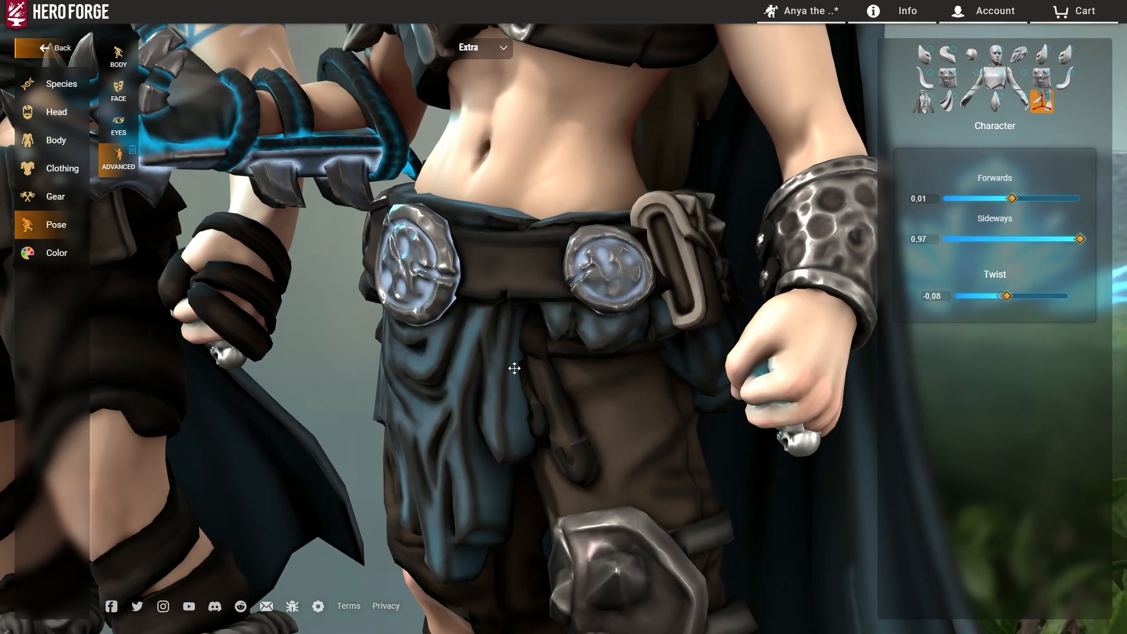
Compare the two separated figures at full height, and undo the extra figure's sideways shift
left_click_drag(513, 370, 599, 377)
scroll(598, 378, "down", 4)
right_click_drag(599, 378, 630, 272)
scroll(630, 271, "down", 5)
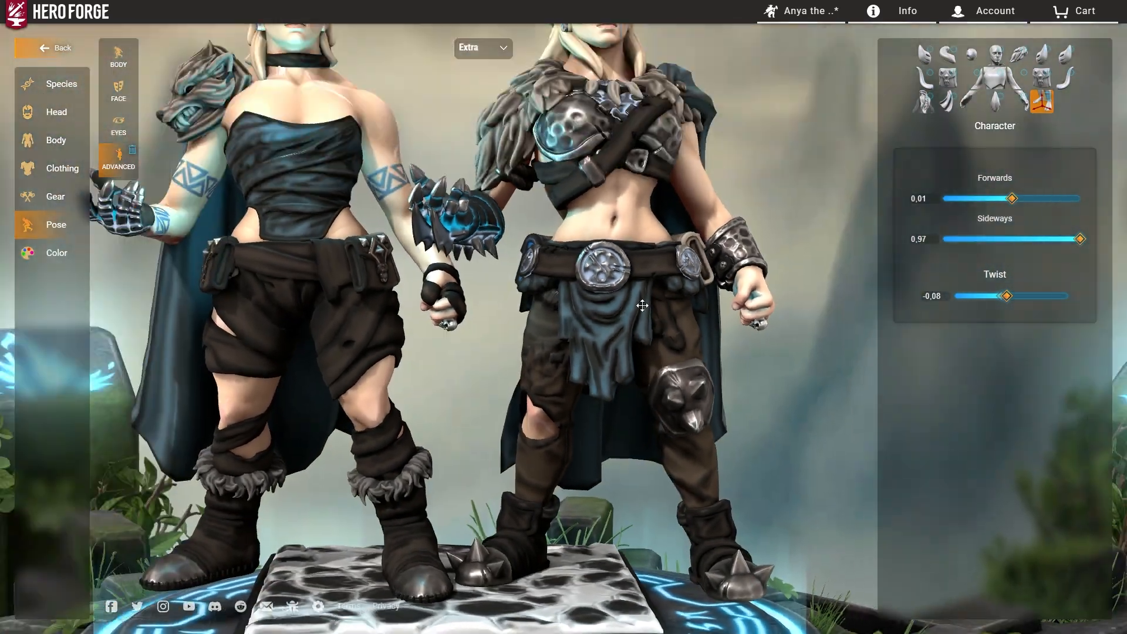
key("ctrl+z")
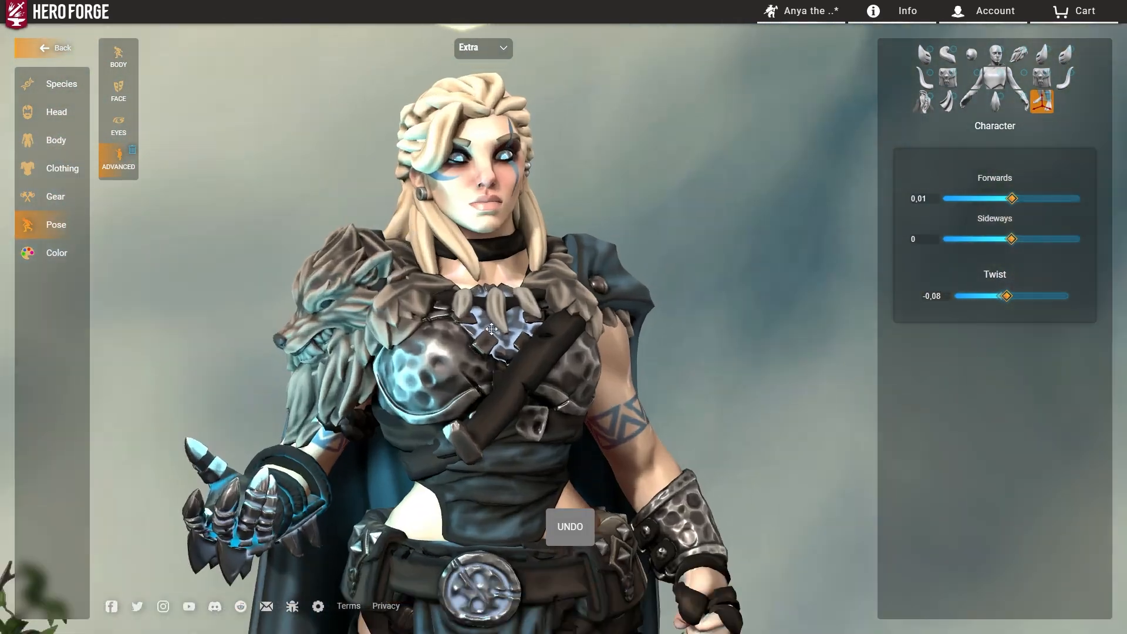
Examine the wolf-head shoulder pelt and the adjoining chest armor on the overlapped figures up close
scroll(441, 194, "up", 4)
right_click_drag(452, 158, 378, 238)
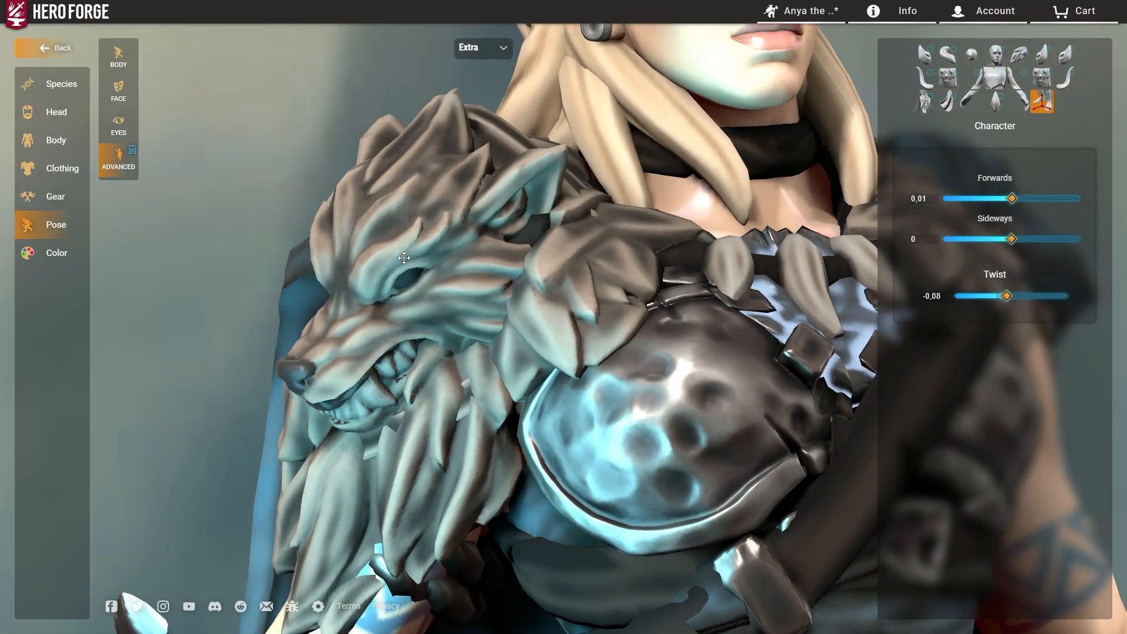
left_click_drag(404, 258, 387, 242)
scroll(393, 241, "down", 1)
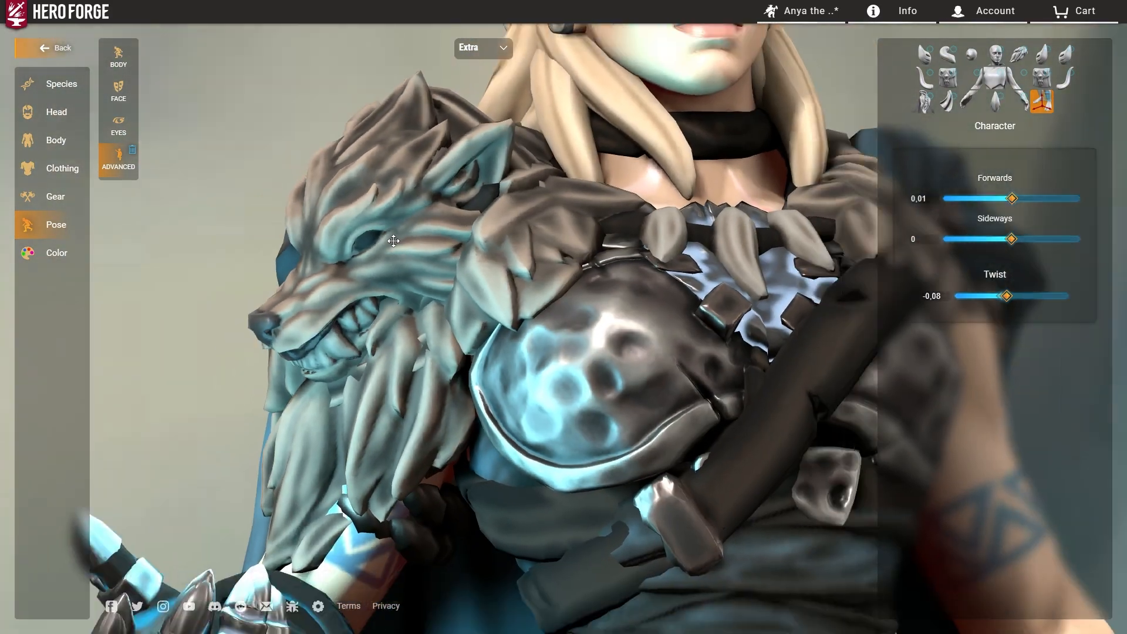
scroll(399, 239, "down", 2)
scroll(359, 235, "down", 3)
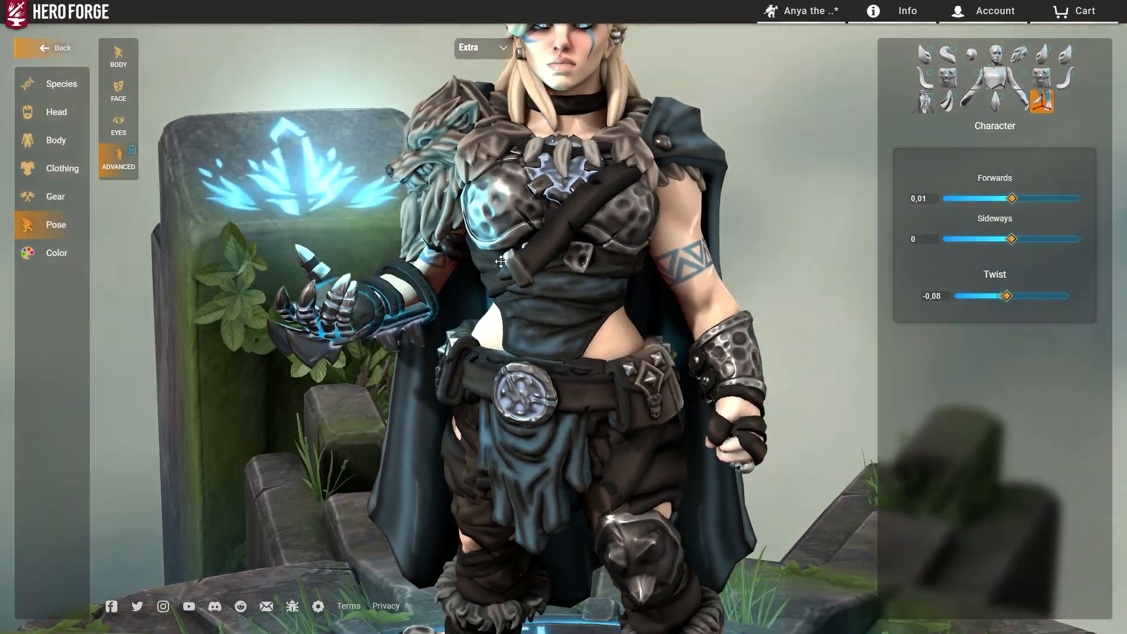
Examine the overlapped figures from the side and the head in profile and three-quarter view
left_click_drag(501, 261, 642, 283)
scroll(553, 280, "down", 2)
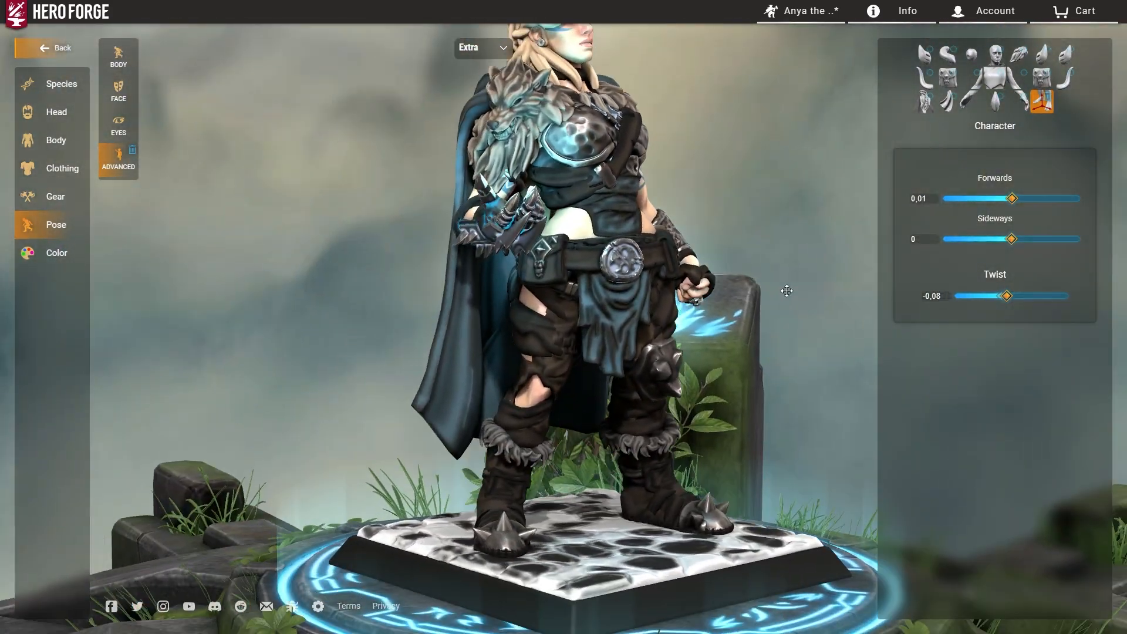
left_click_drag(787, 291, 541, 278)
scroll(815, 287, "up", 4)
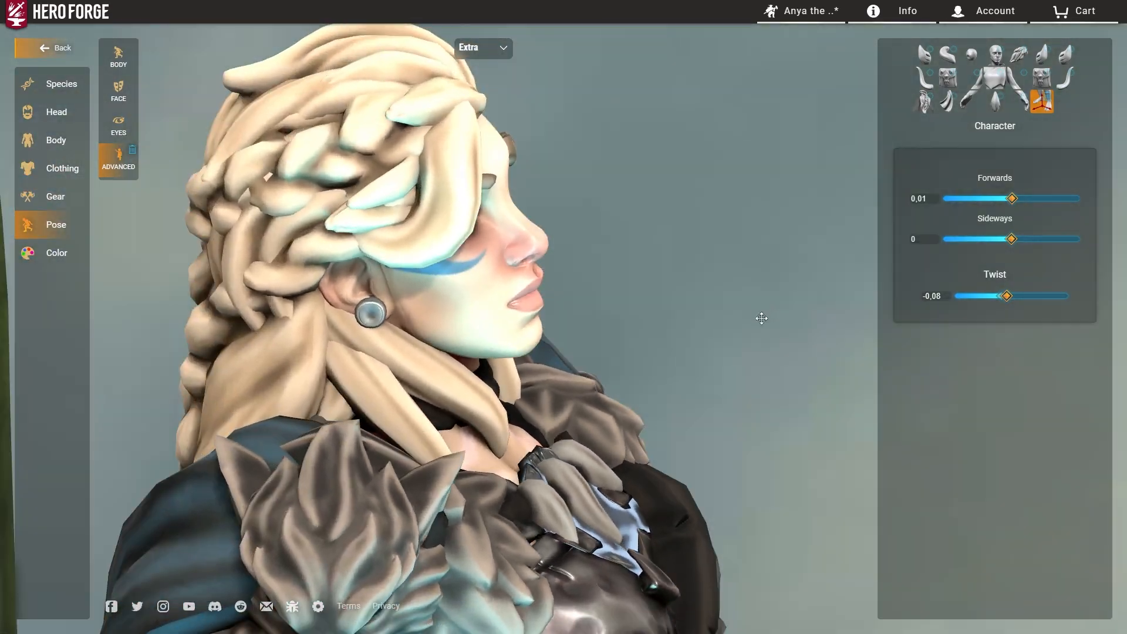
left_click_drag(762, 318, 469, 295)
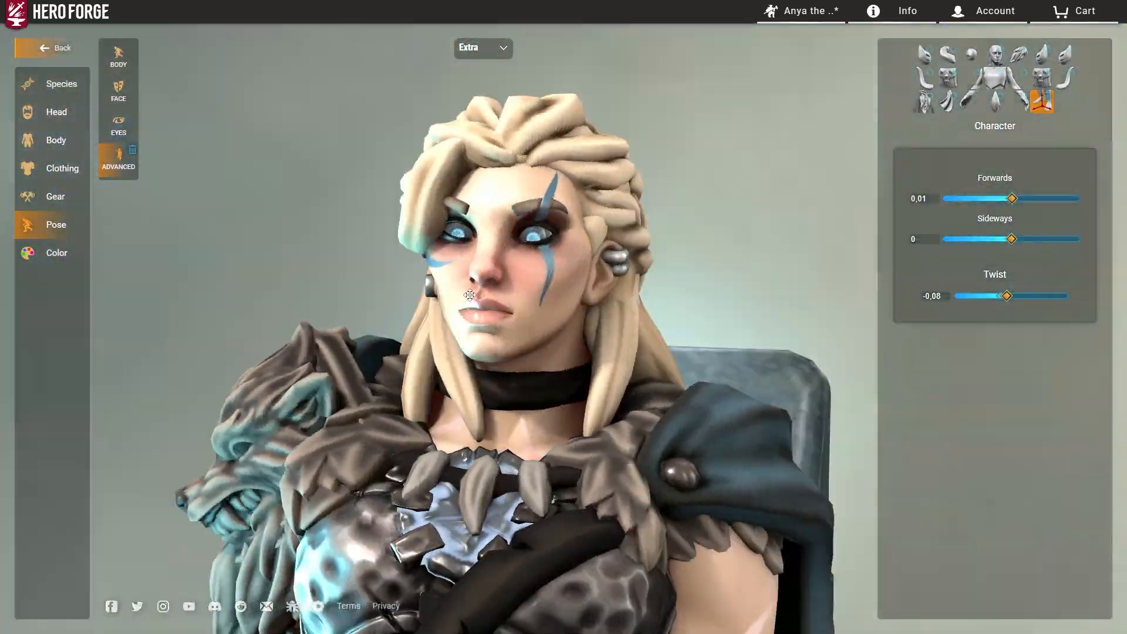
left_click_drag(387, 293, 550, 291)
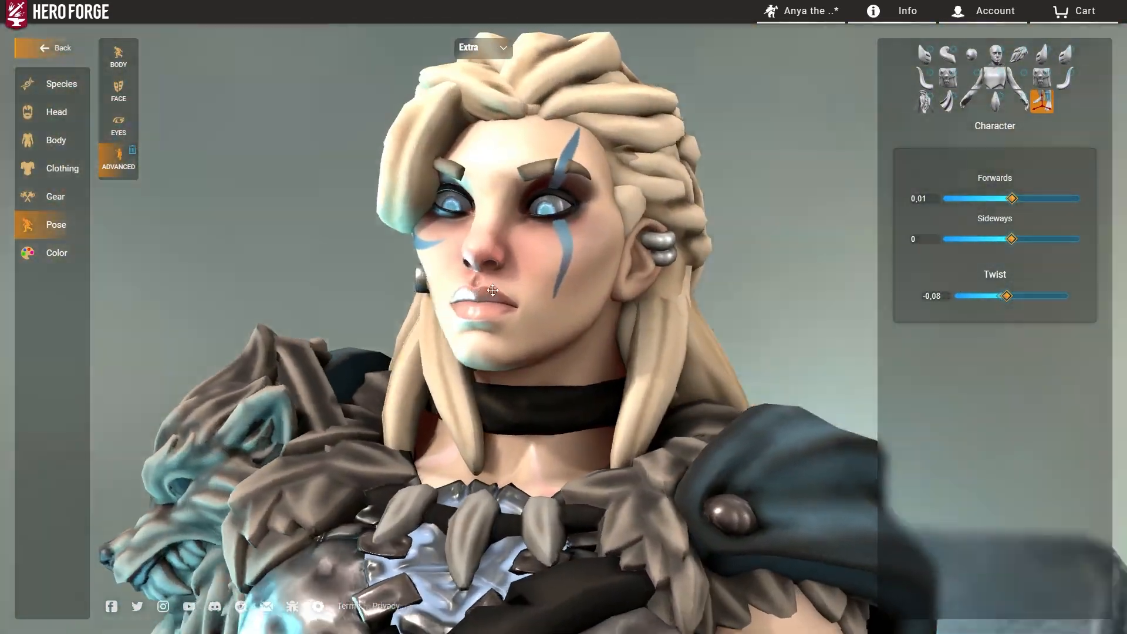
Examine the whole miniature on its stone base from above and from the front
scroll(493, 290, "down", 5)
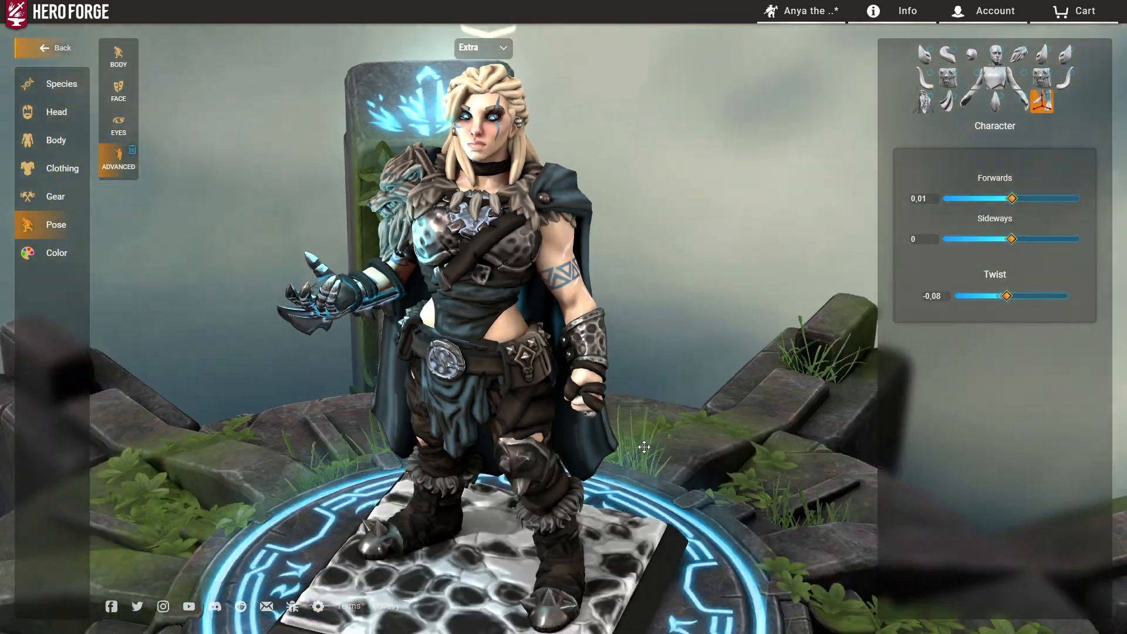
left_click_drag(644, 448, 654, 342)
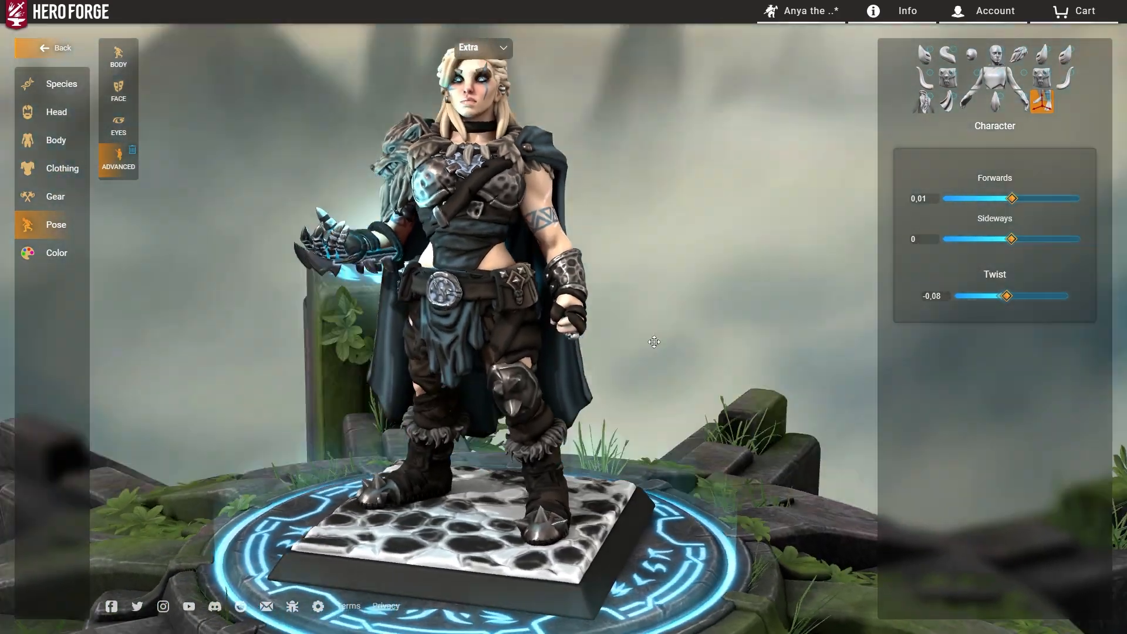
left_click_drag(652, 270, 763, 270)
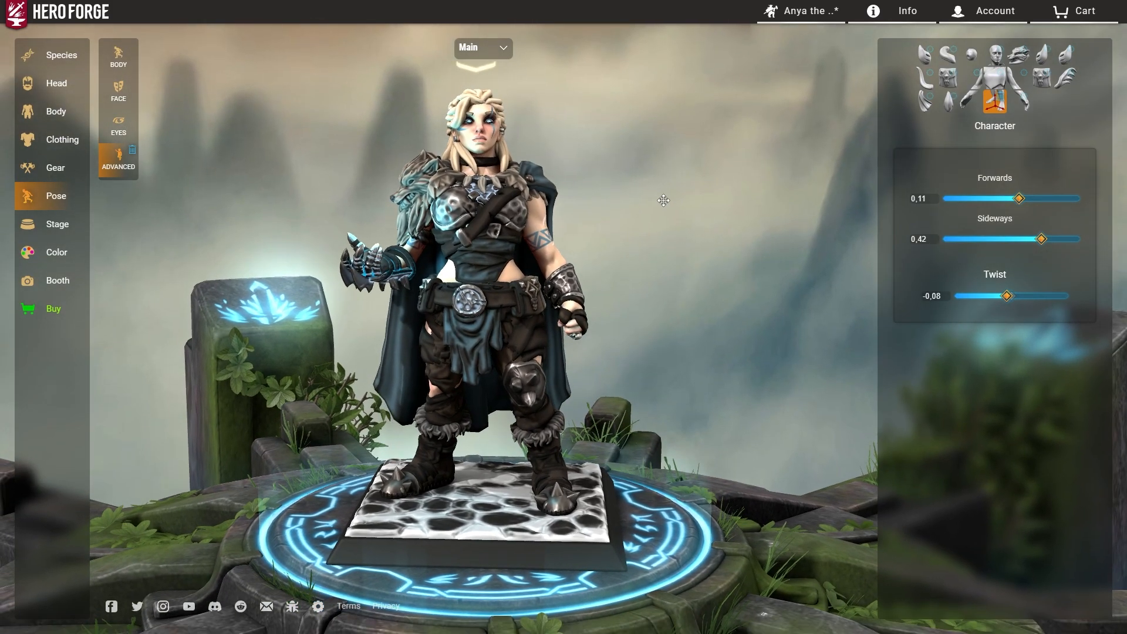
mouse_move(663, 200)
left_mouse_down()
mouse_move(589, 201)
mouse_move(733, 215)
mouse_move(662, 191)
left_mouse_up()
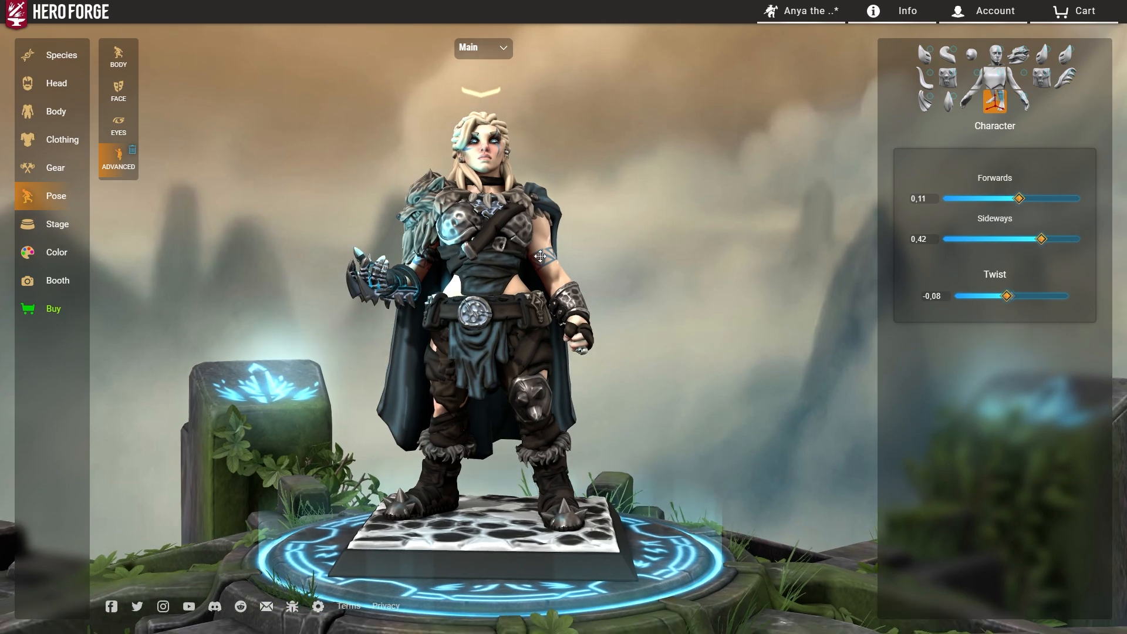